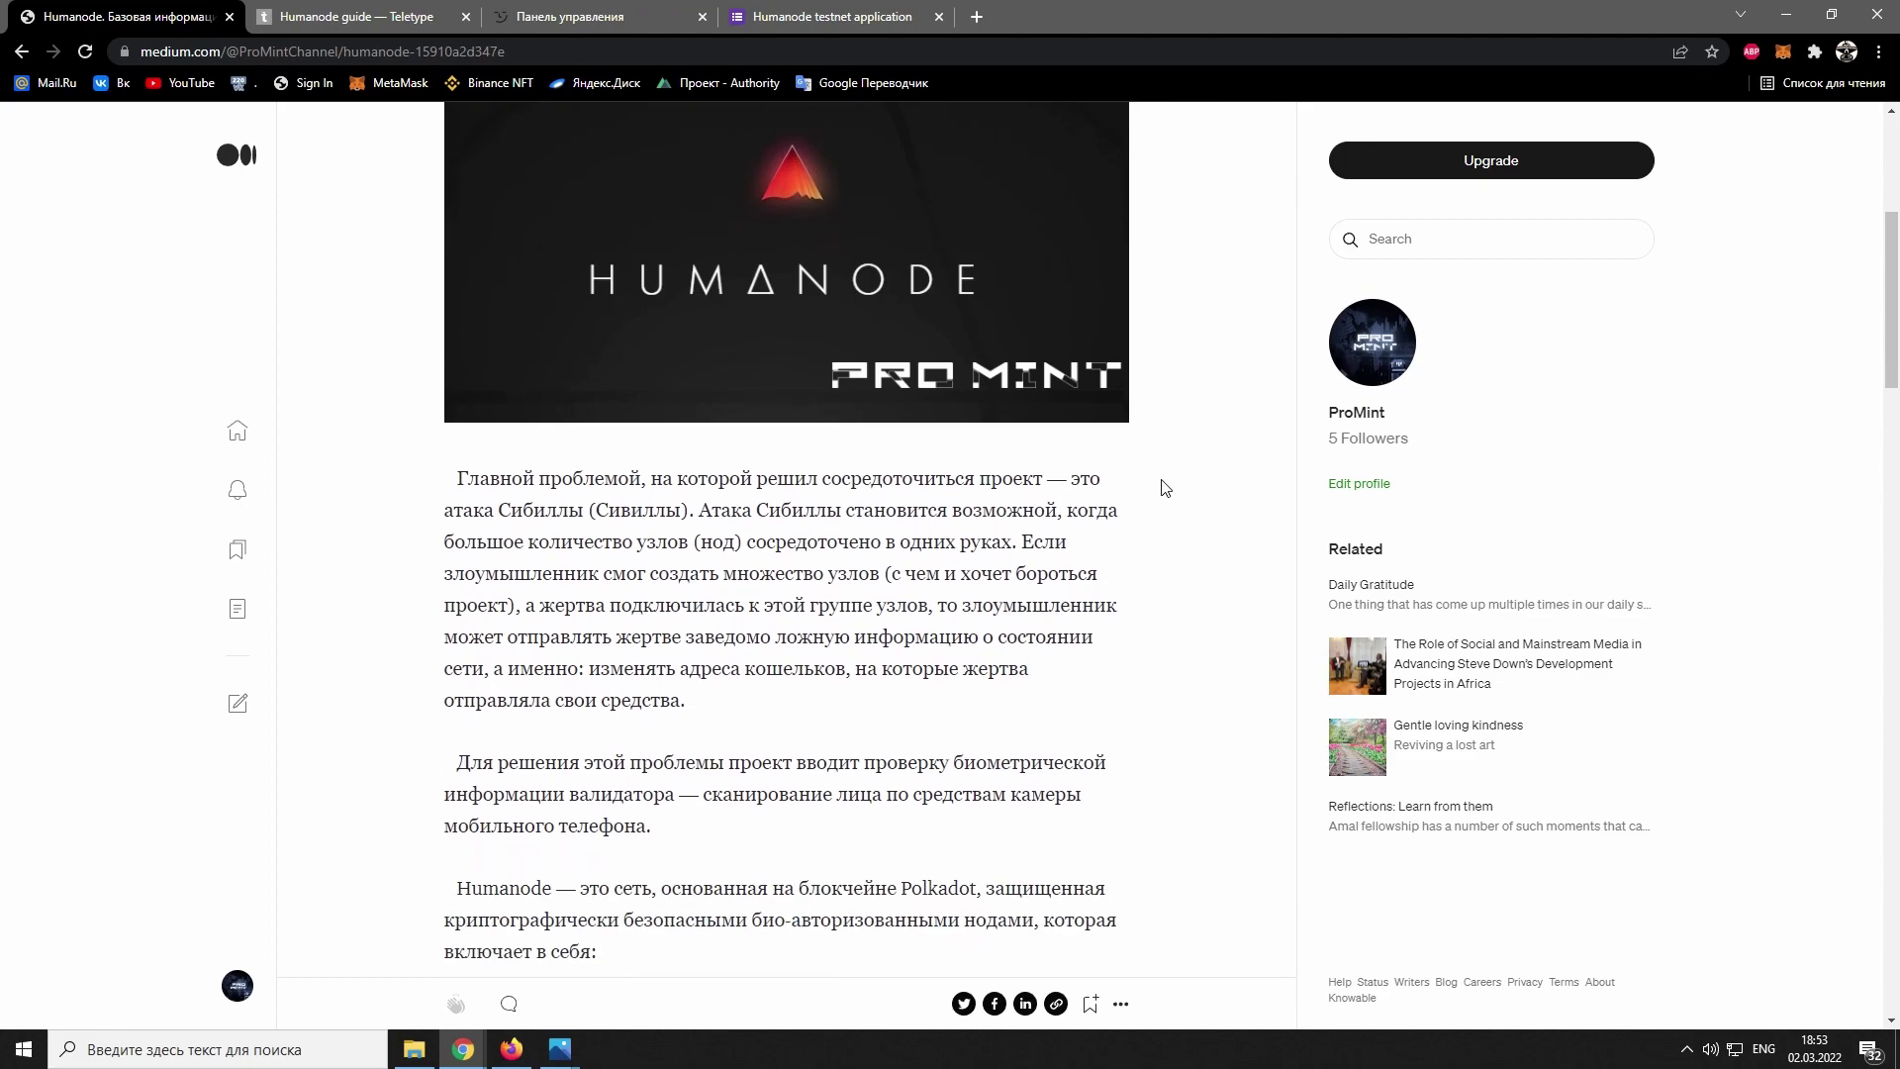
Step: Read the Humanode overview article down through its testnet phases section
{"action": "scroll", "coordinate": [1168, 486], "scroll_direction": "down", "scroll_amount": 5}
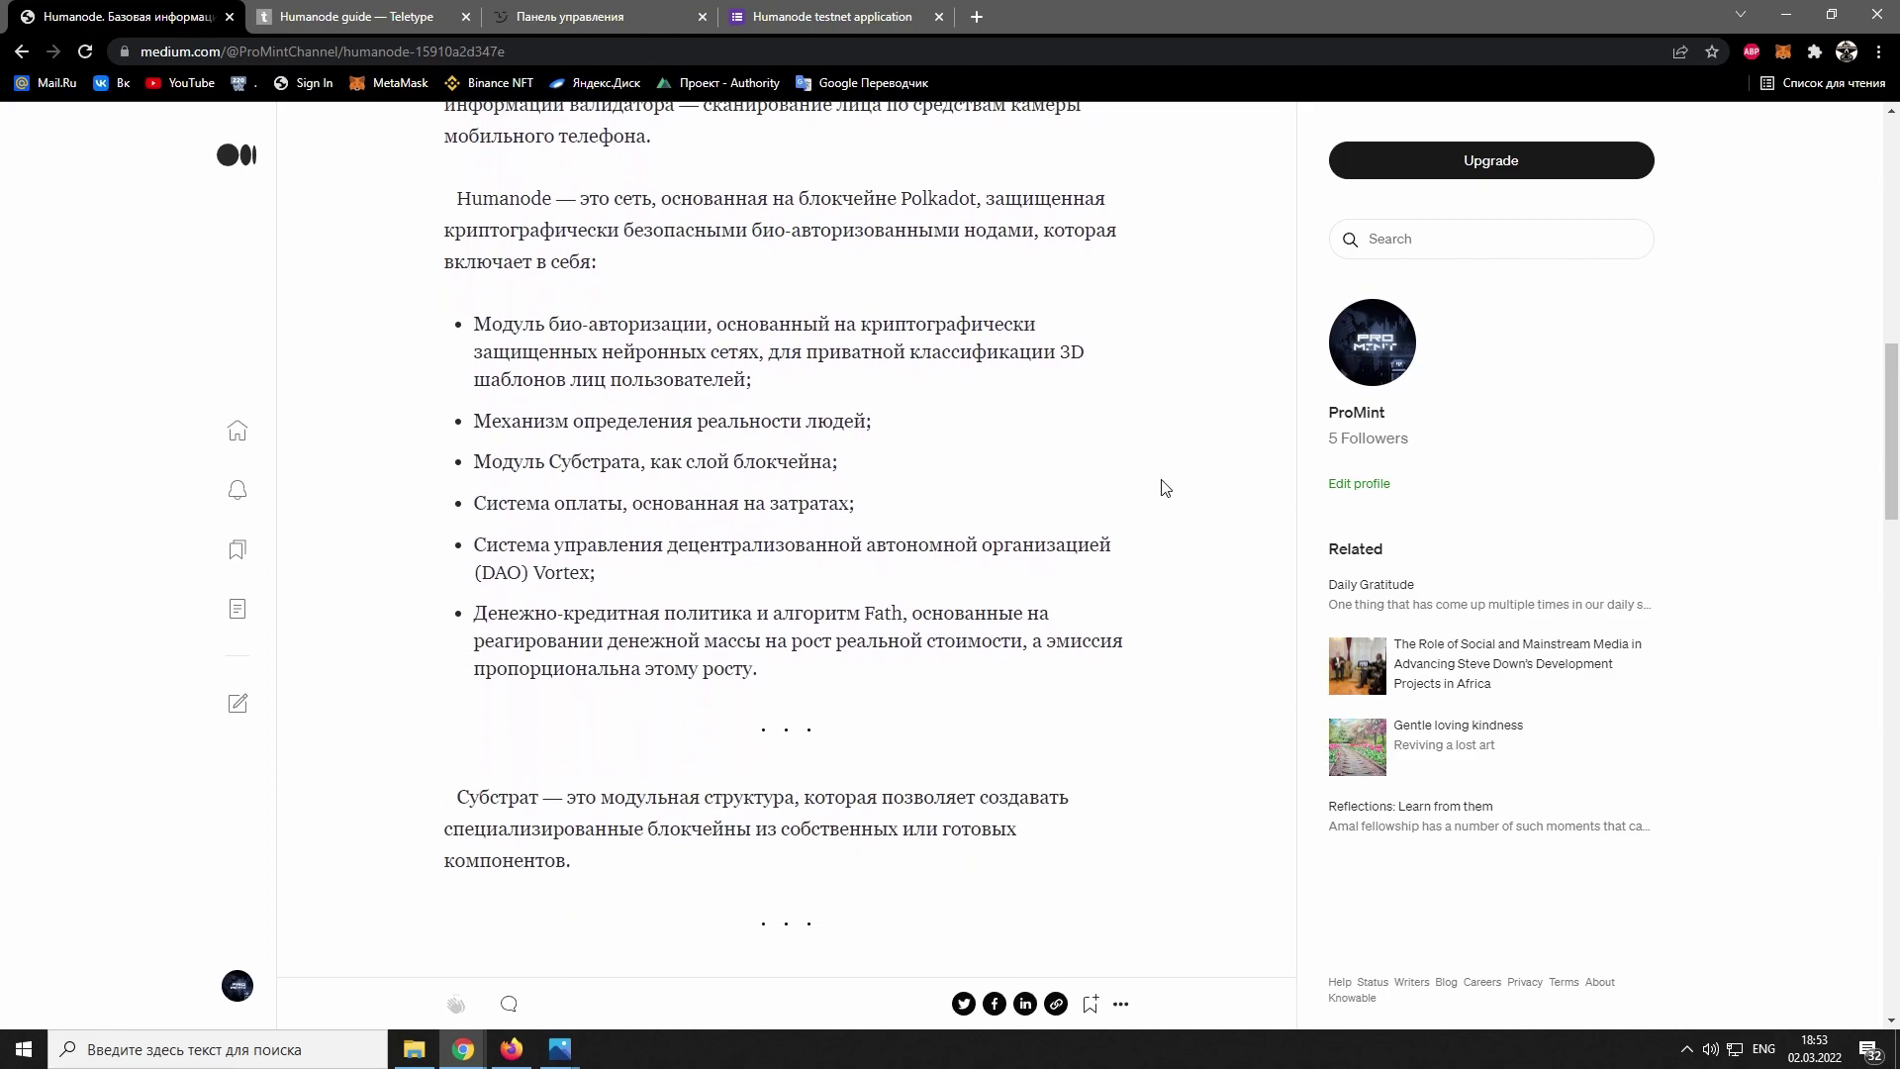
{"action": "scroll", "coordinate": [1161, 482], "scroll_direction": "down", "scroll_amount": 8}
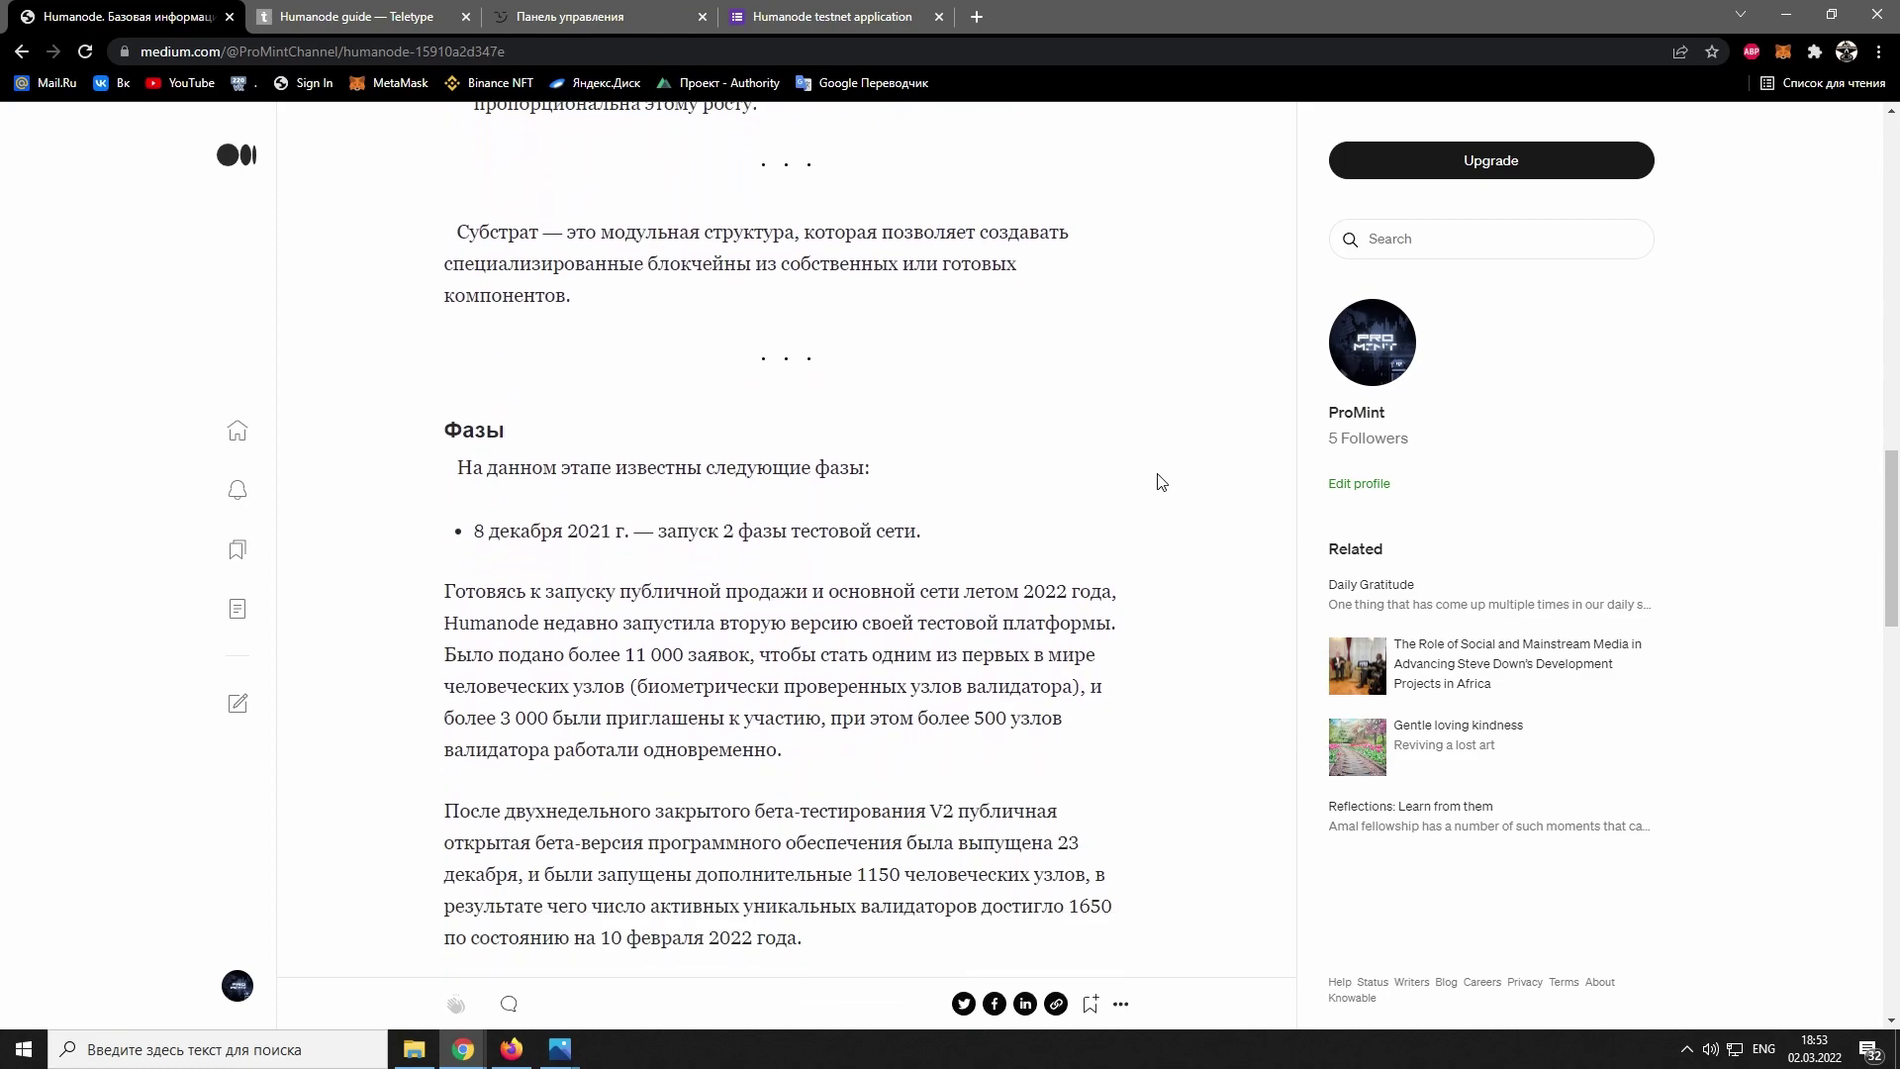
{"action": "scroll", "coordinate": [1161, 482], "scroll_direction": "down", "scroll_amount": 3}
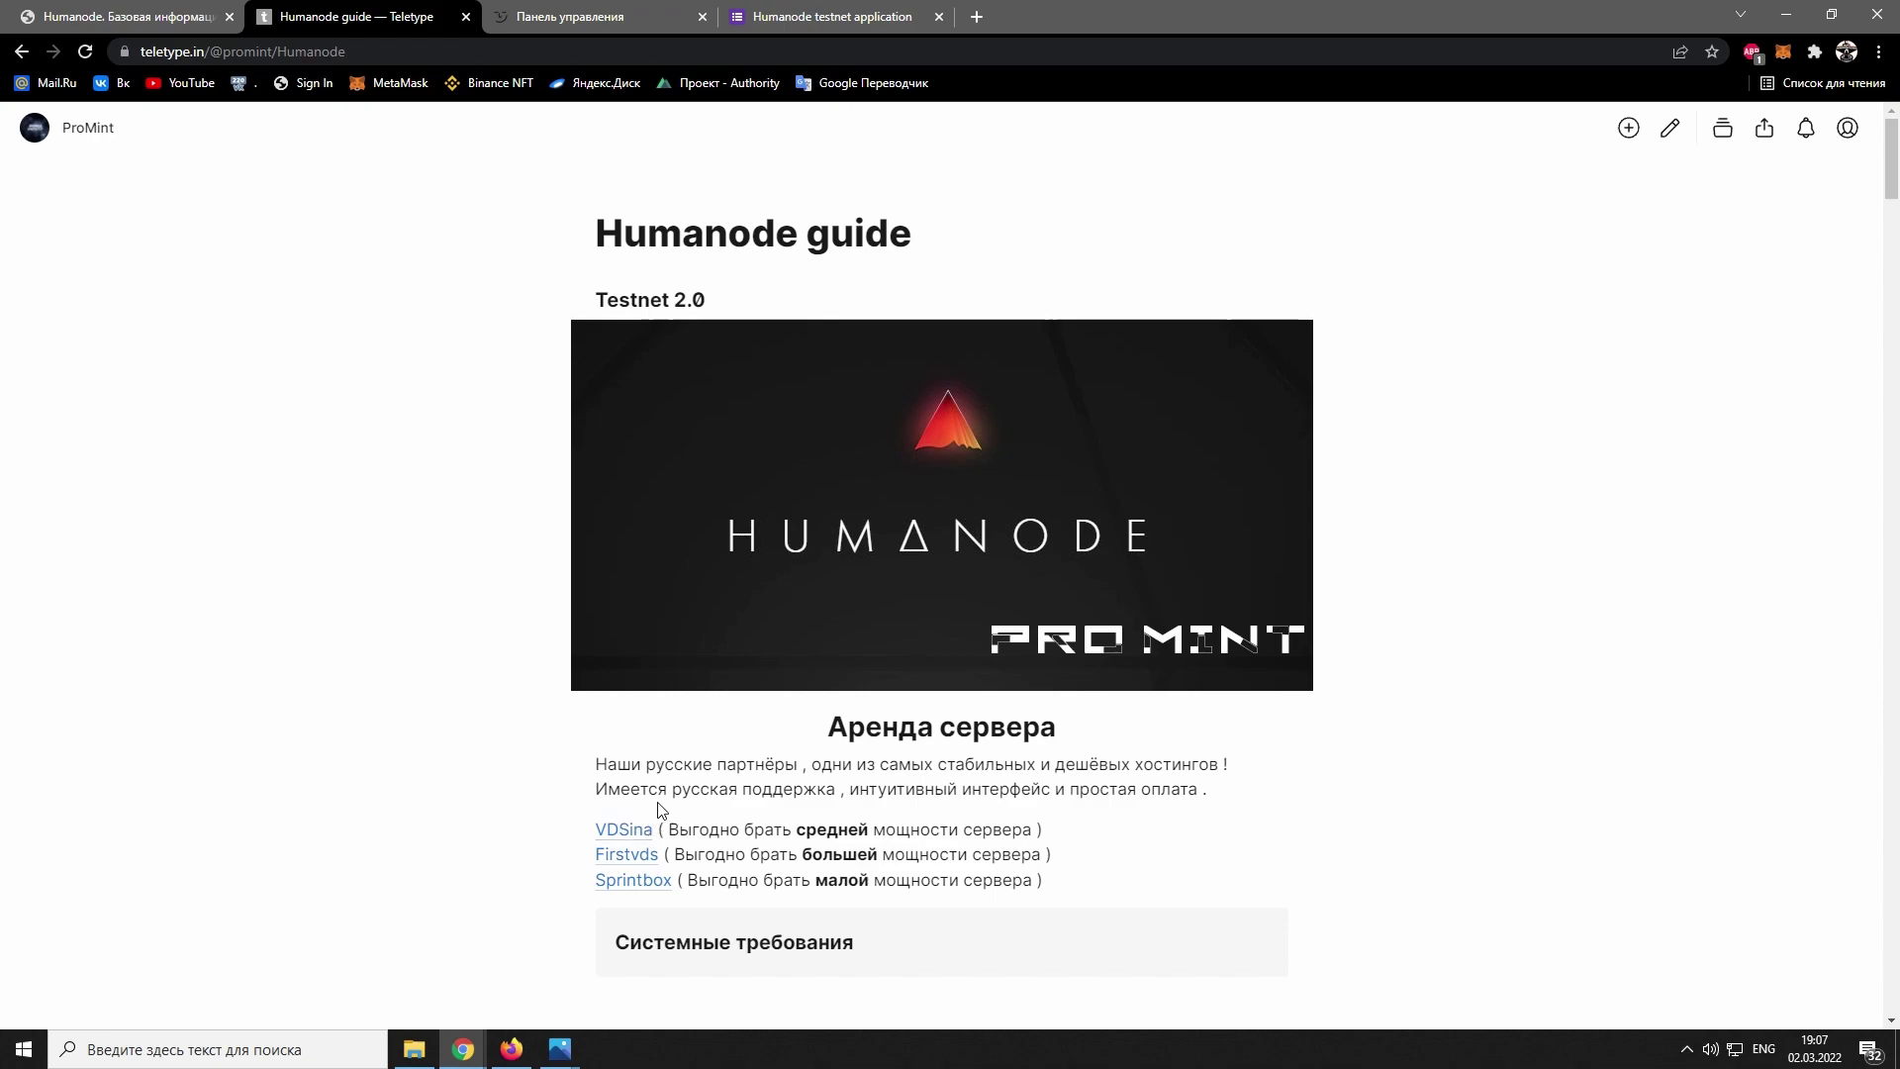
Step: In the VDSina control panel, view the balance top-up form under Финансы, and return to the server list
{"action": "left_click", "coordinate": [554, 15]}
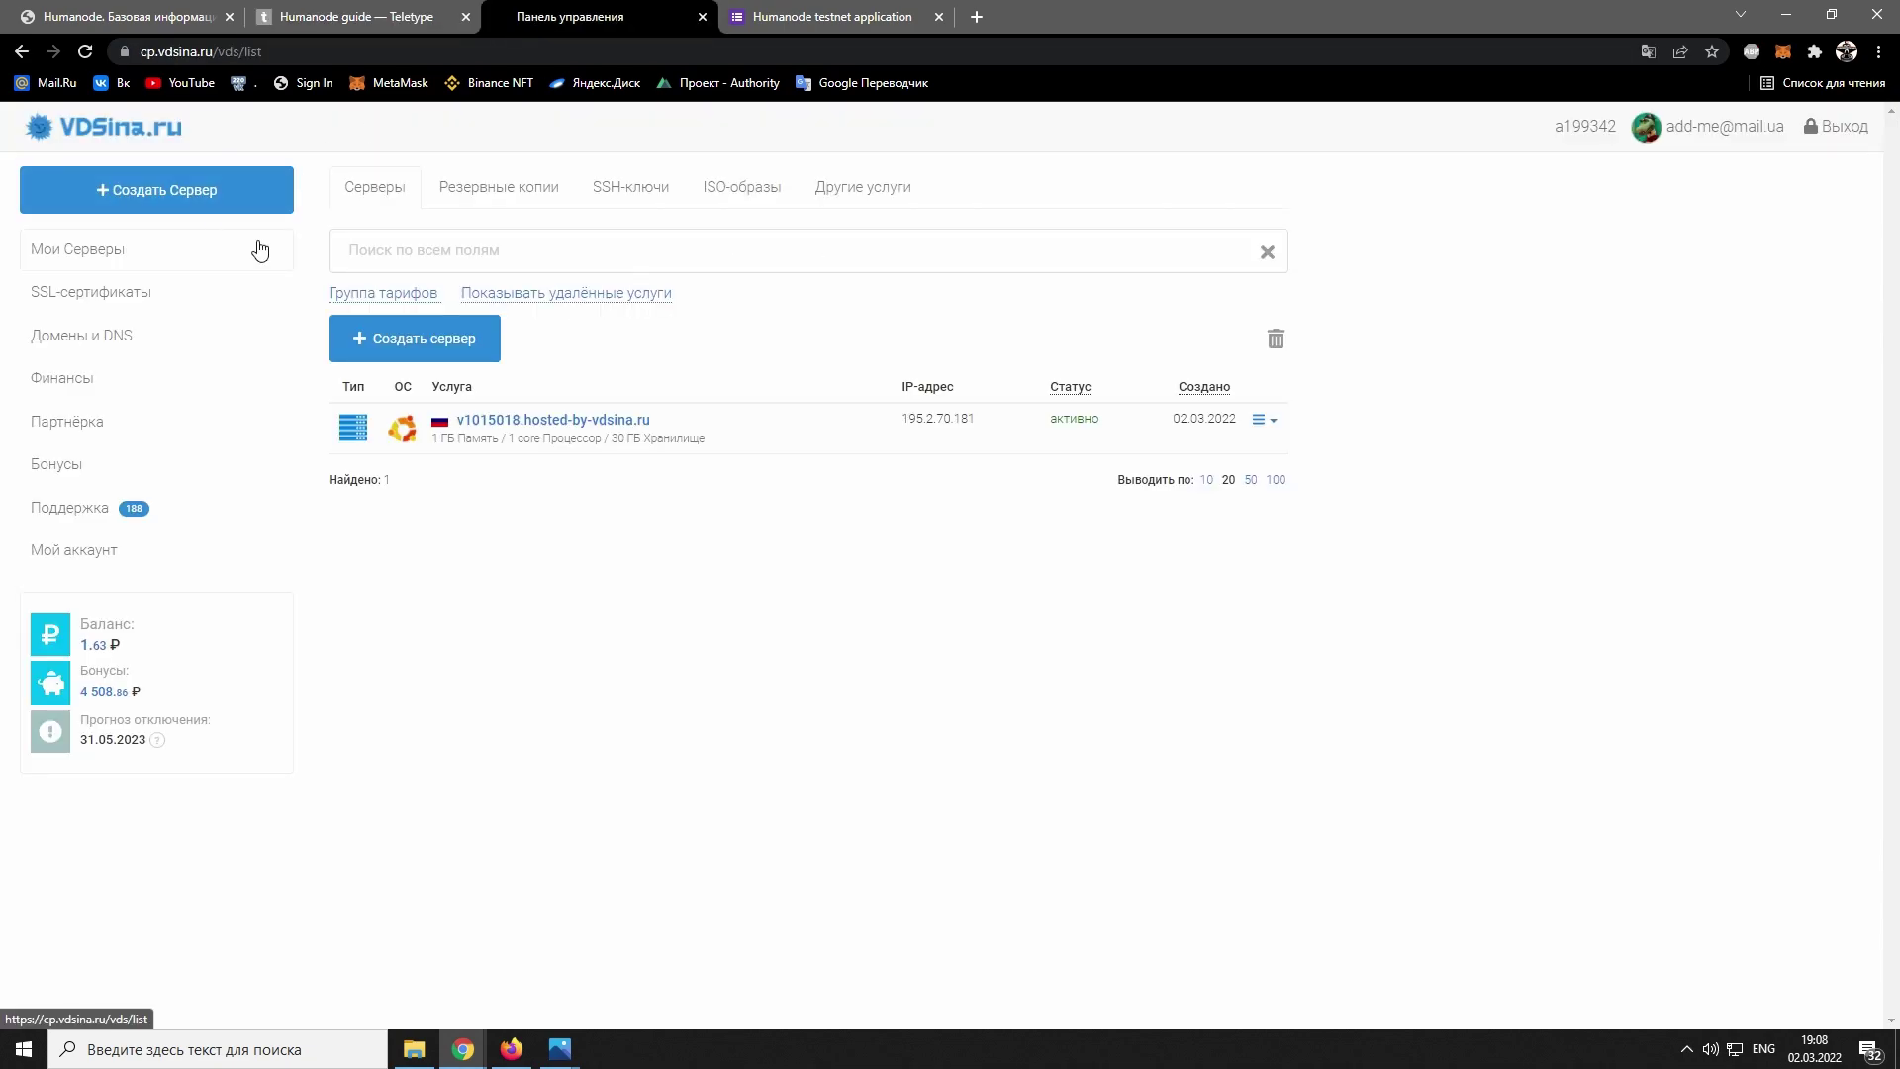
{"action": "left_click", "coordinate": [101, 386]}
{"action": "left_click", "coordinate": [471, 337]}
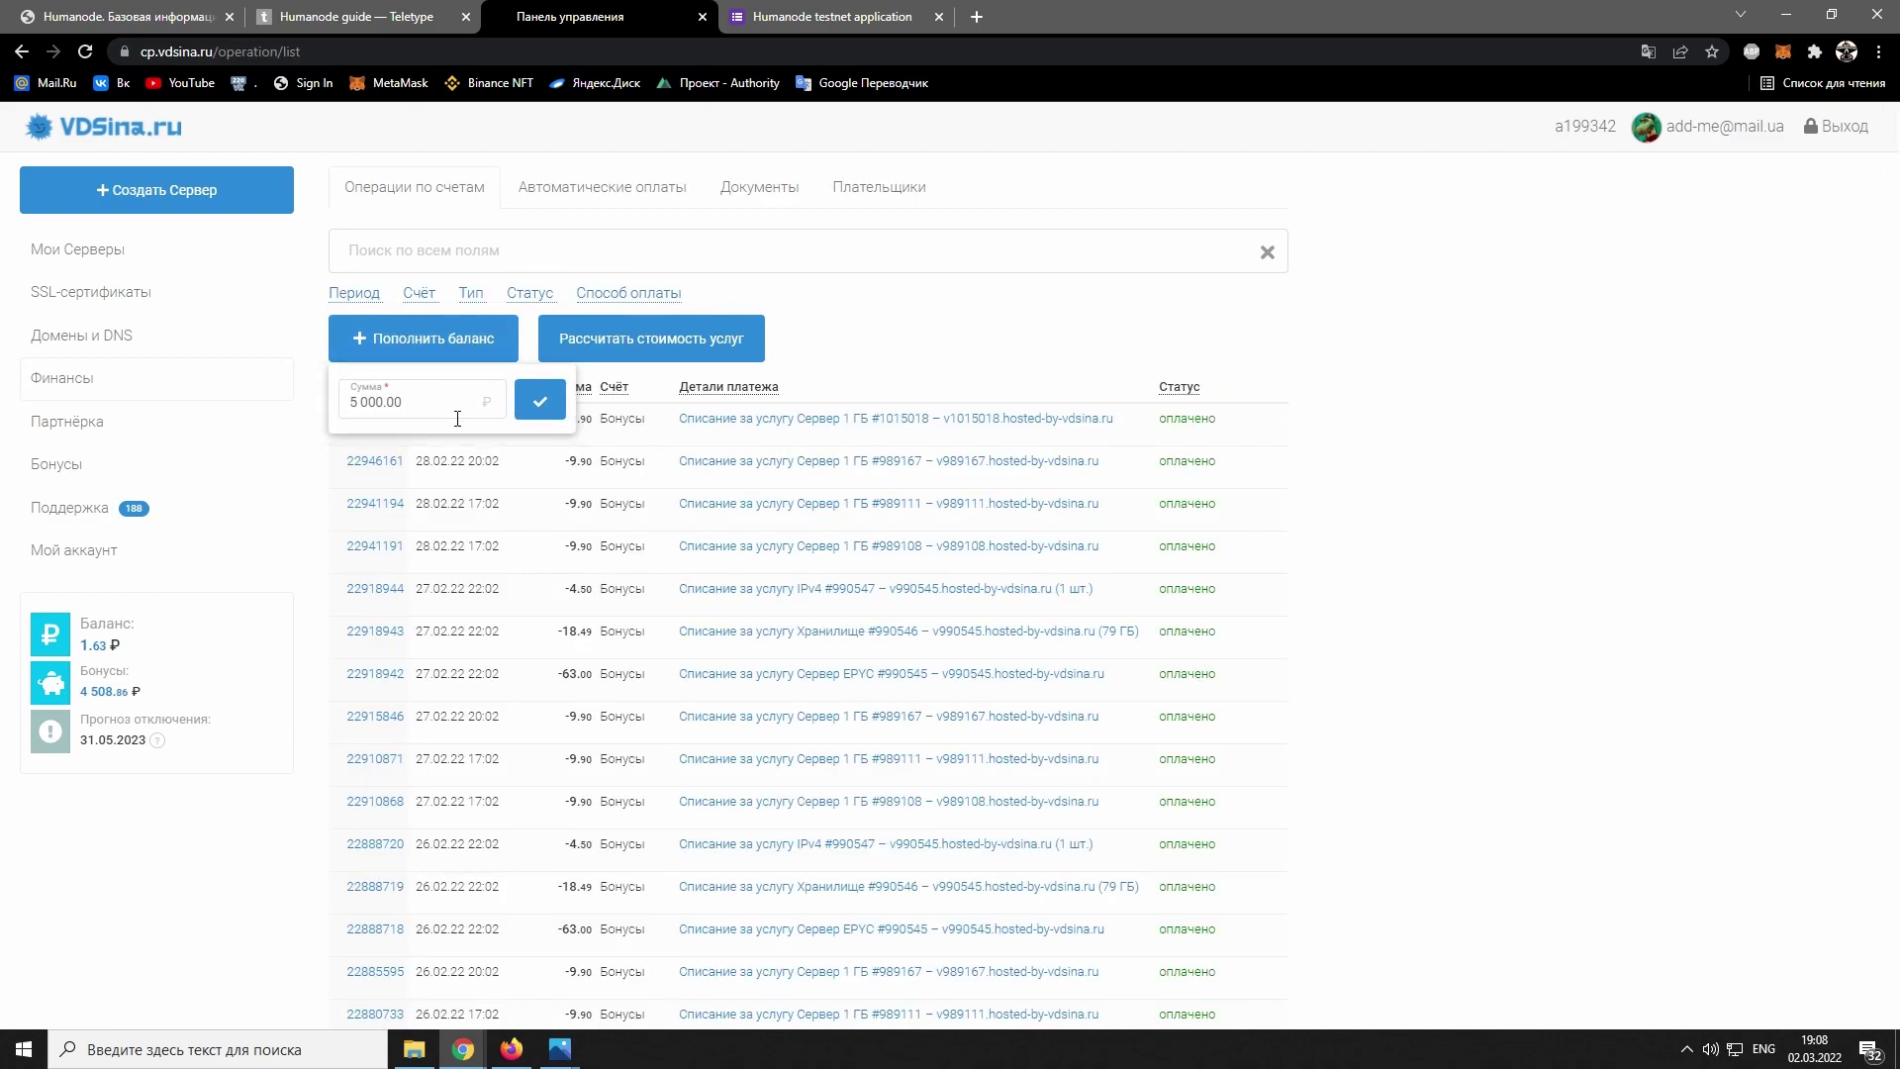
{"action": "left_click", "coordinate": [93, 251]}
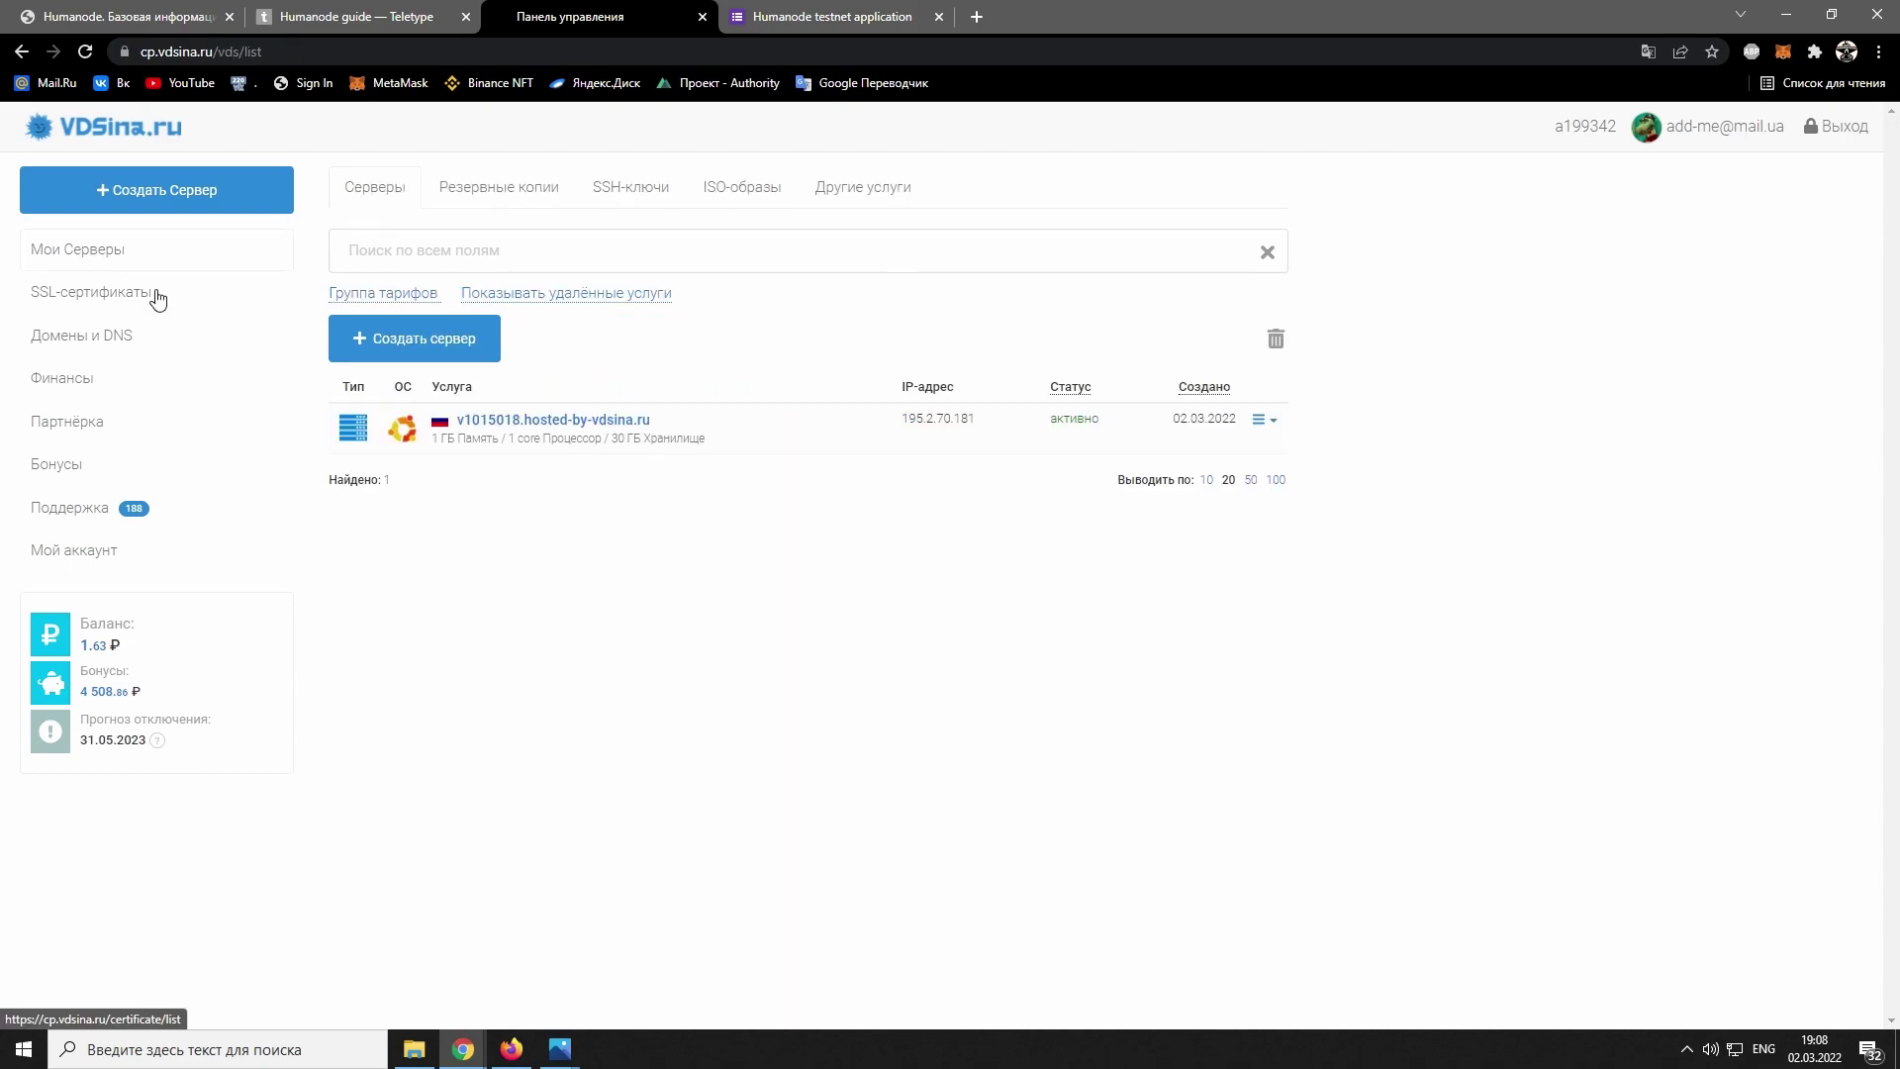
Step: Start a new server order with Ubuntu 20.04 as the disk image
{"action": "left_click", "coordinate": [427, 339]}
{"action": "left_click", "coordinate": [606, 550]}
{"action": "left_click", "coordinate": [608, 543]}
{"action": "scroll", "coordinate": [609, 542], "scroll_direction": "down", "scroll_amount": 3}
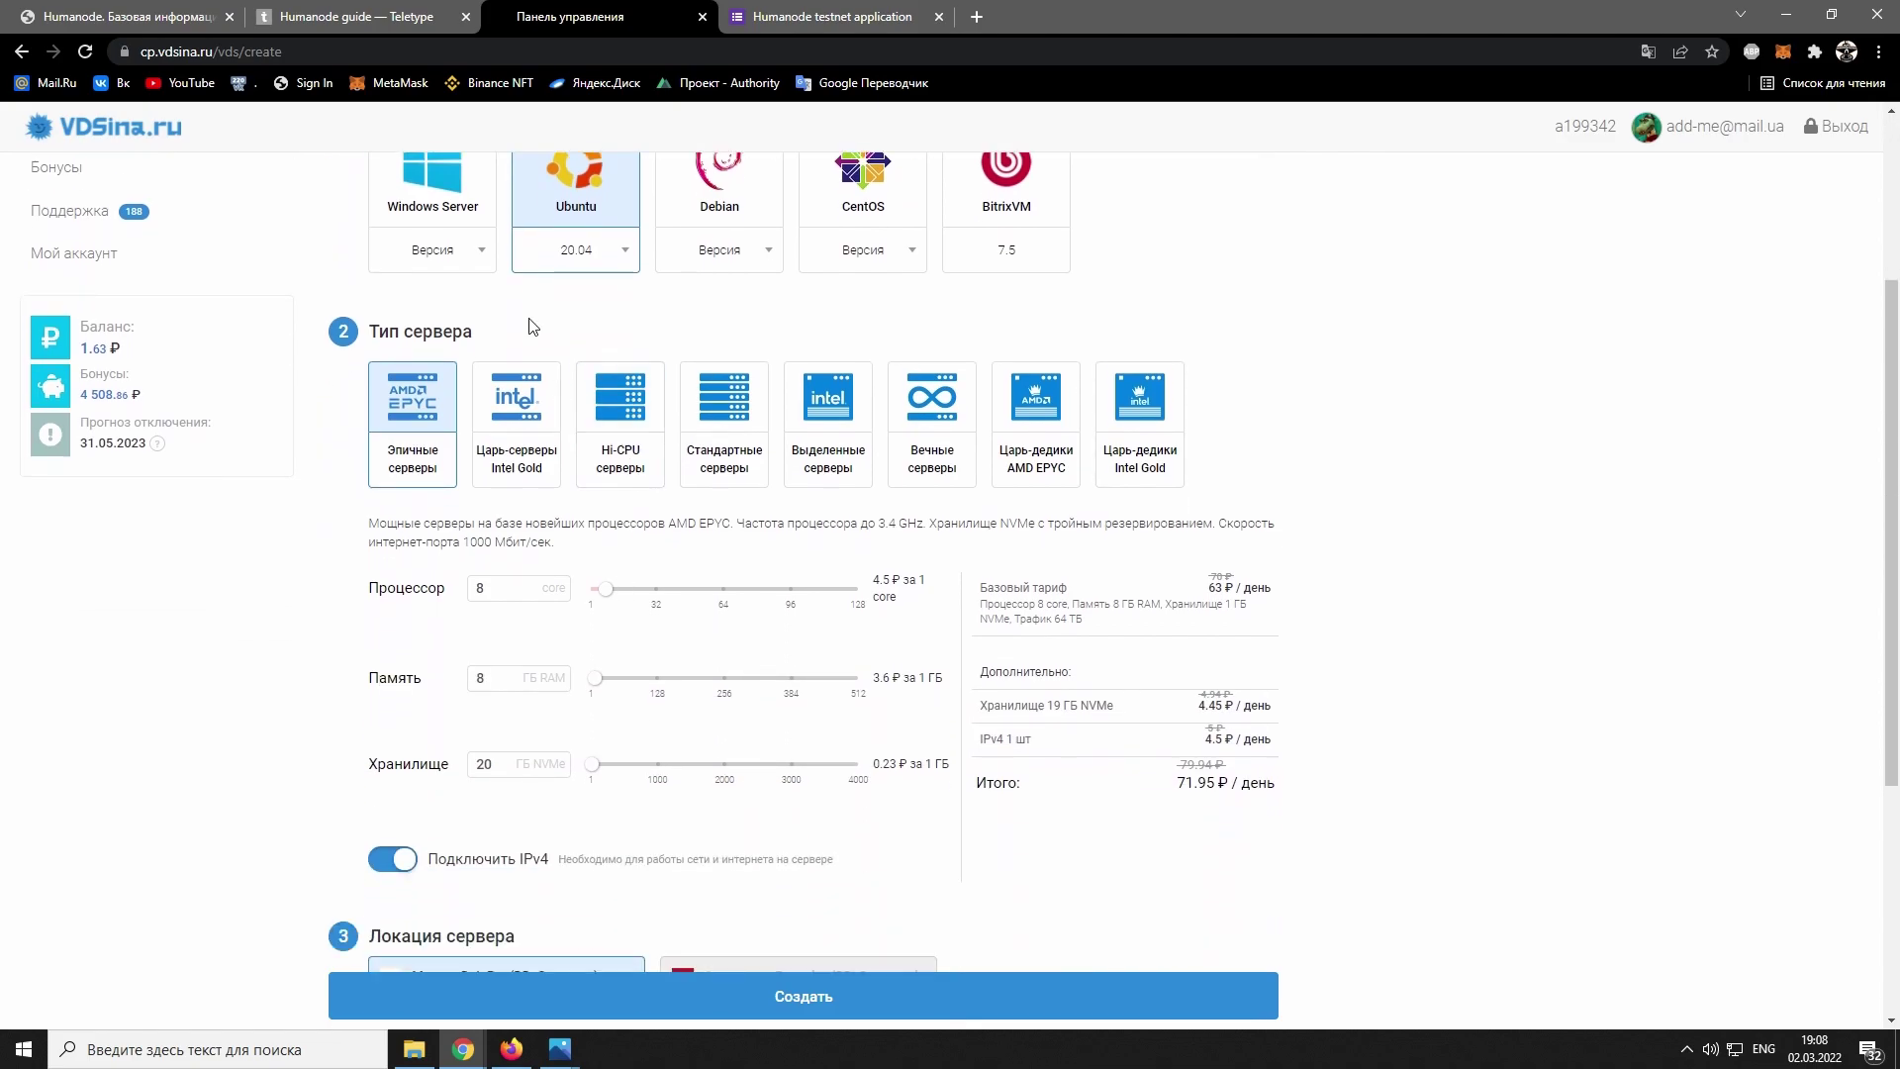
Step: Check the minimum and recommended system requirements in the Humanode guide, and return to the server order
{"action": "left_click", "coordinate": [391, 16]}
{"action": "scroll", "coordinate": [1105, 572], "scroll_direction": "down", "scroll_amount": 3}
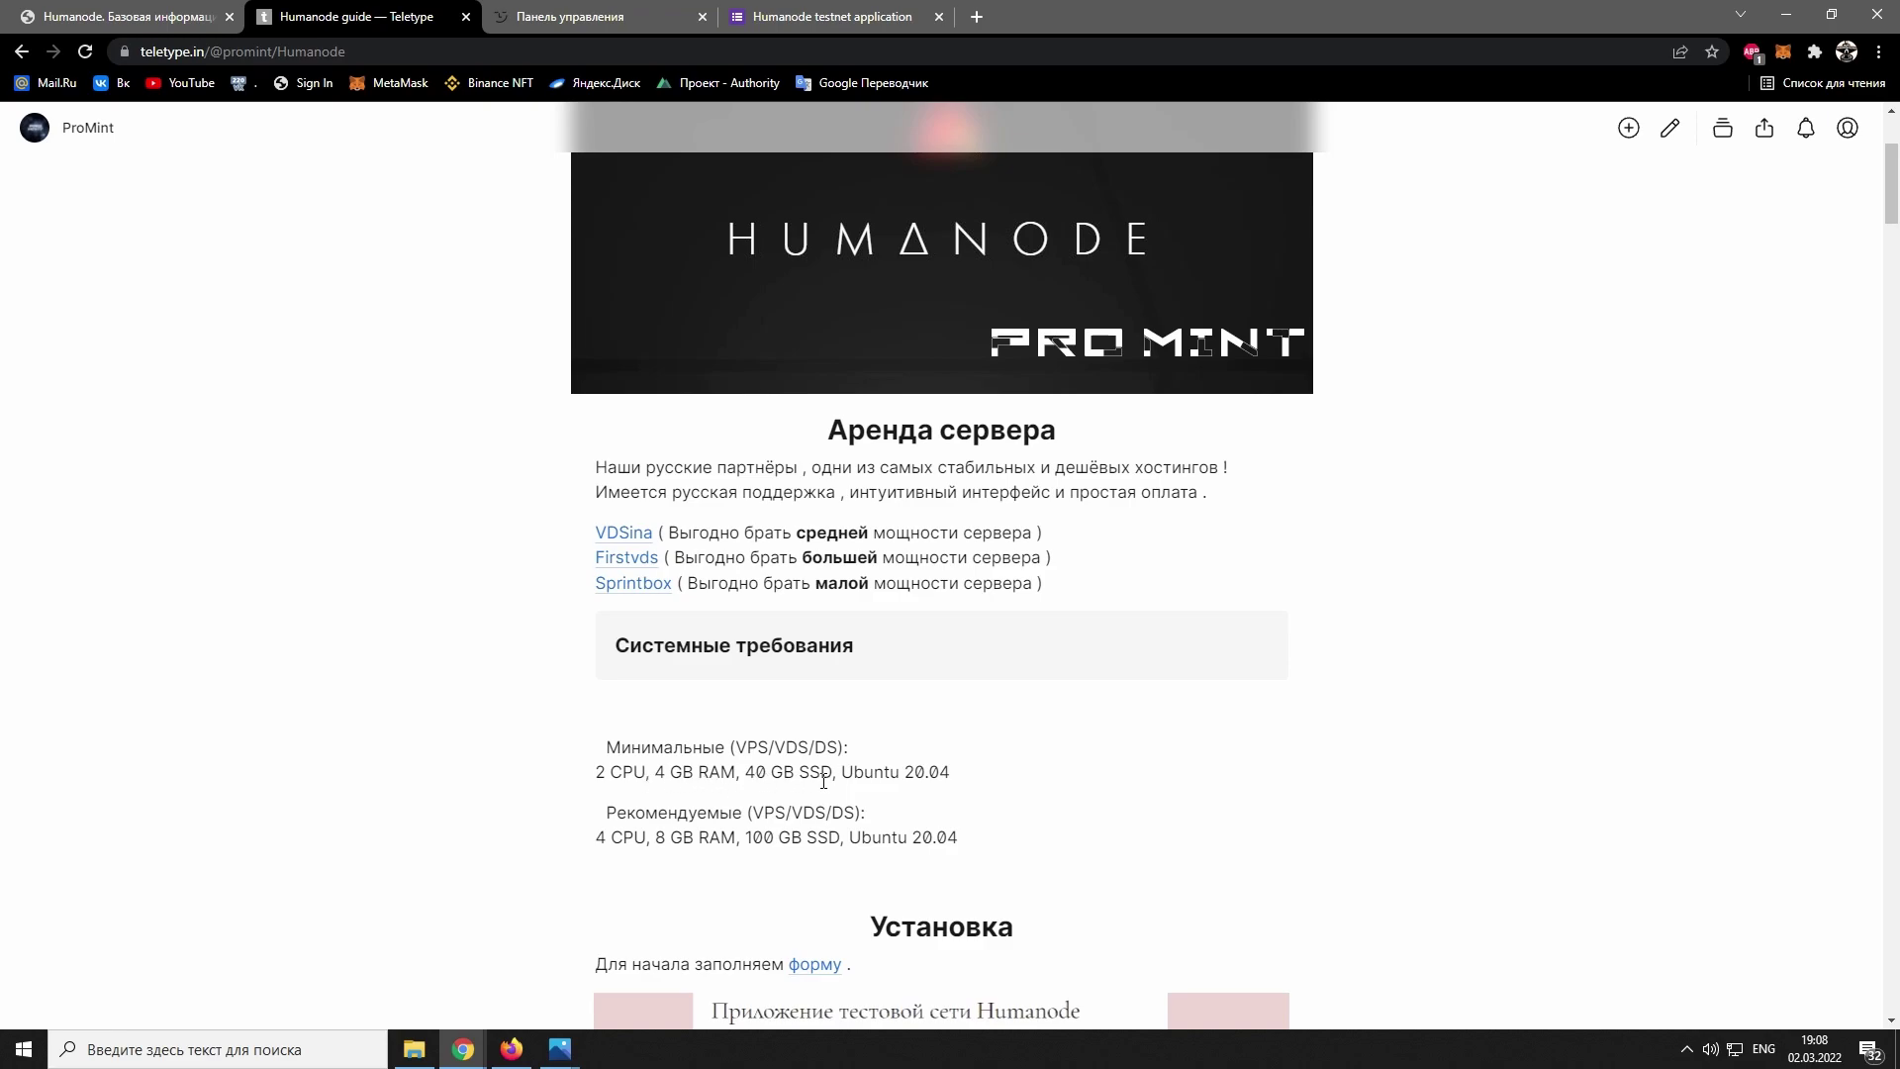
{"action": "left_click", "coordinate": [558, 16]}
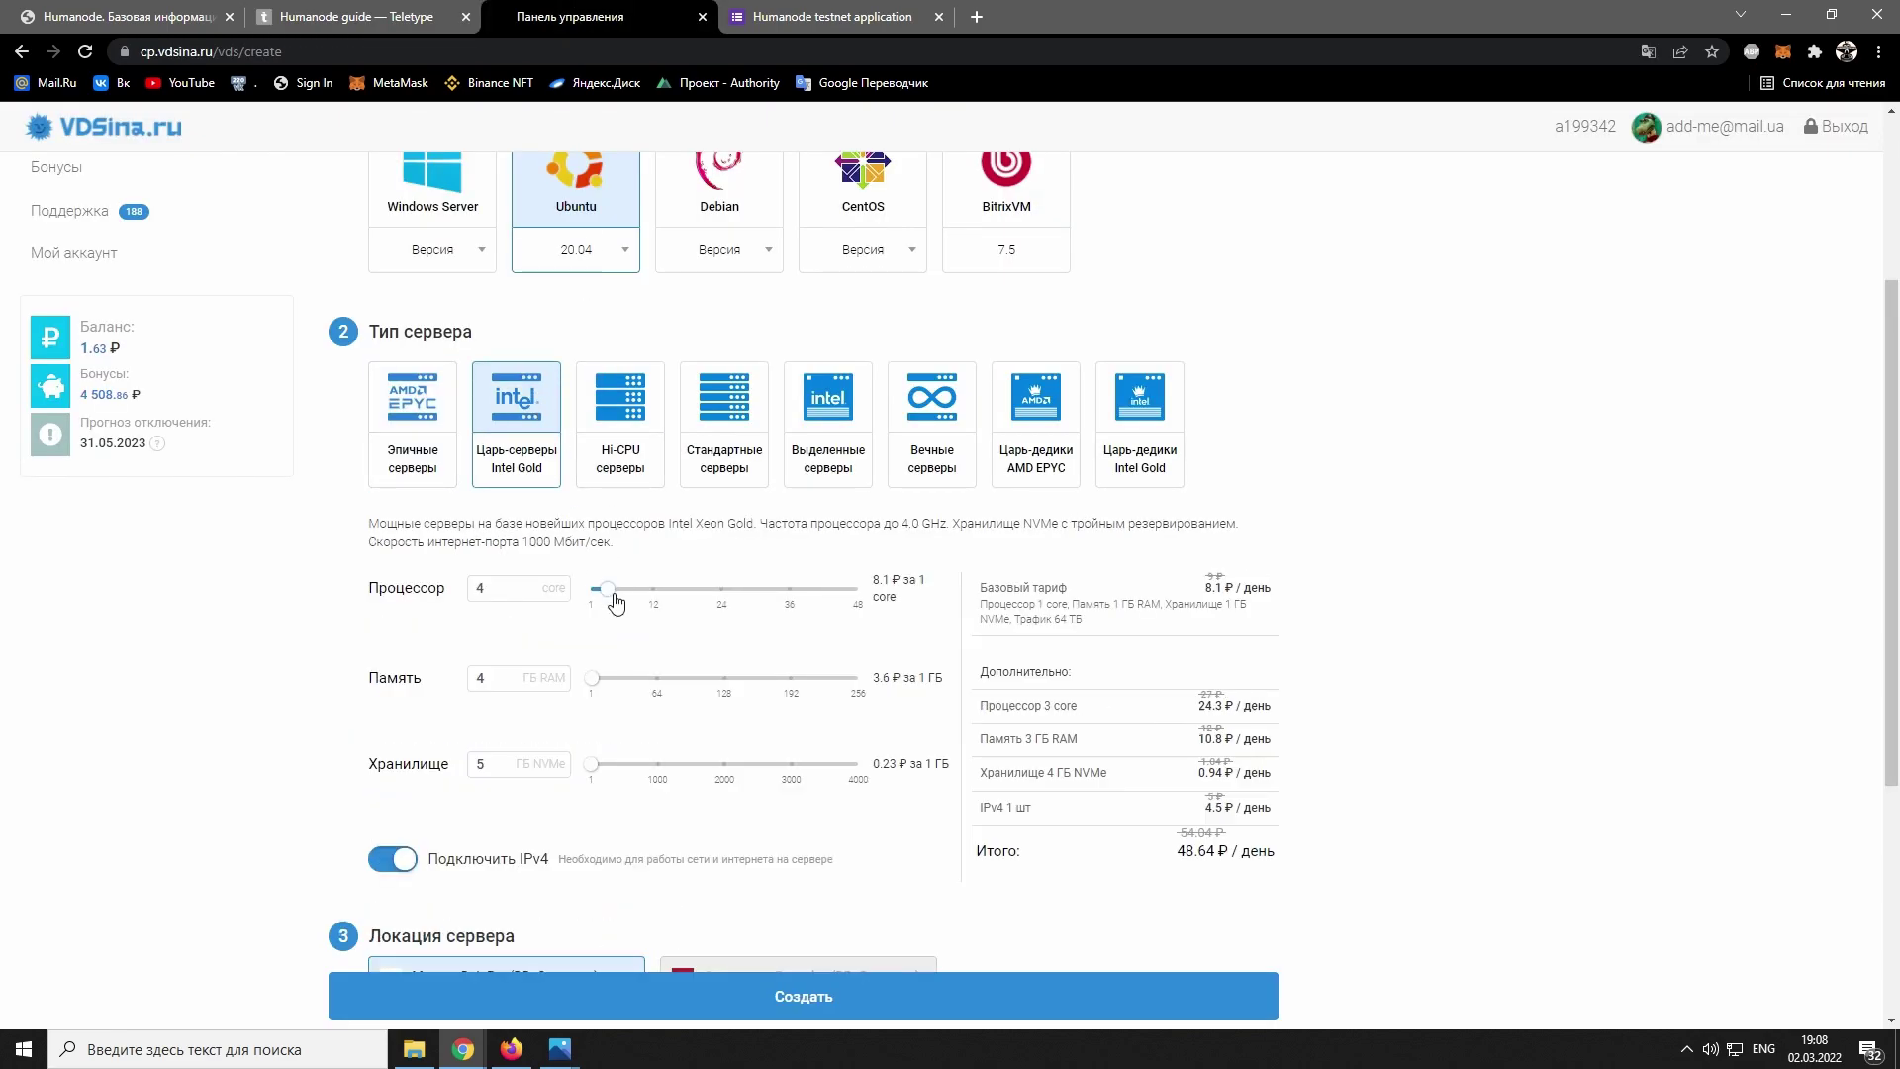
Step: Choose the Царь-серверы Intel Gold server type and turn off the automatic backup for the new server
{"action": "scroll", "coordinate": [603, 635], "scroll_direction": "down", "scroll_amount": 2}
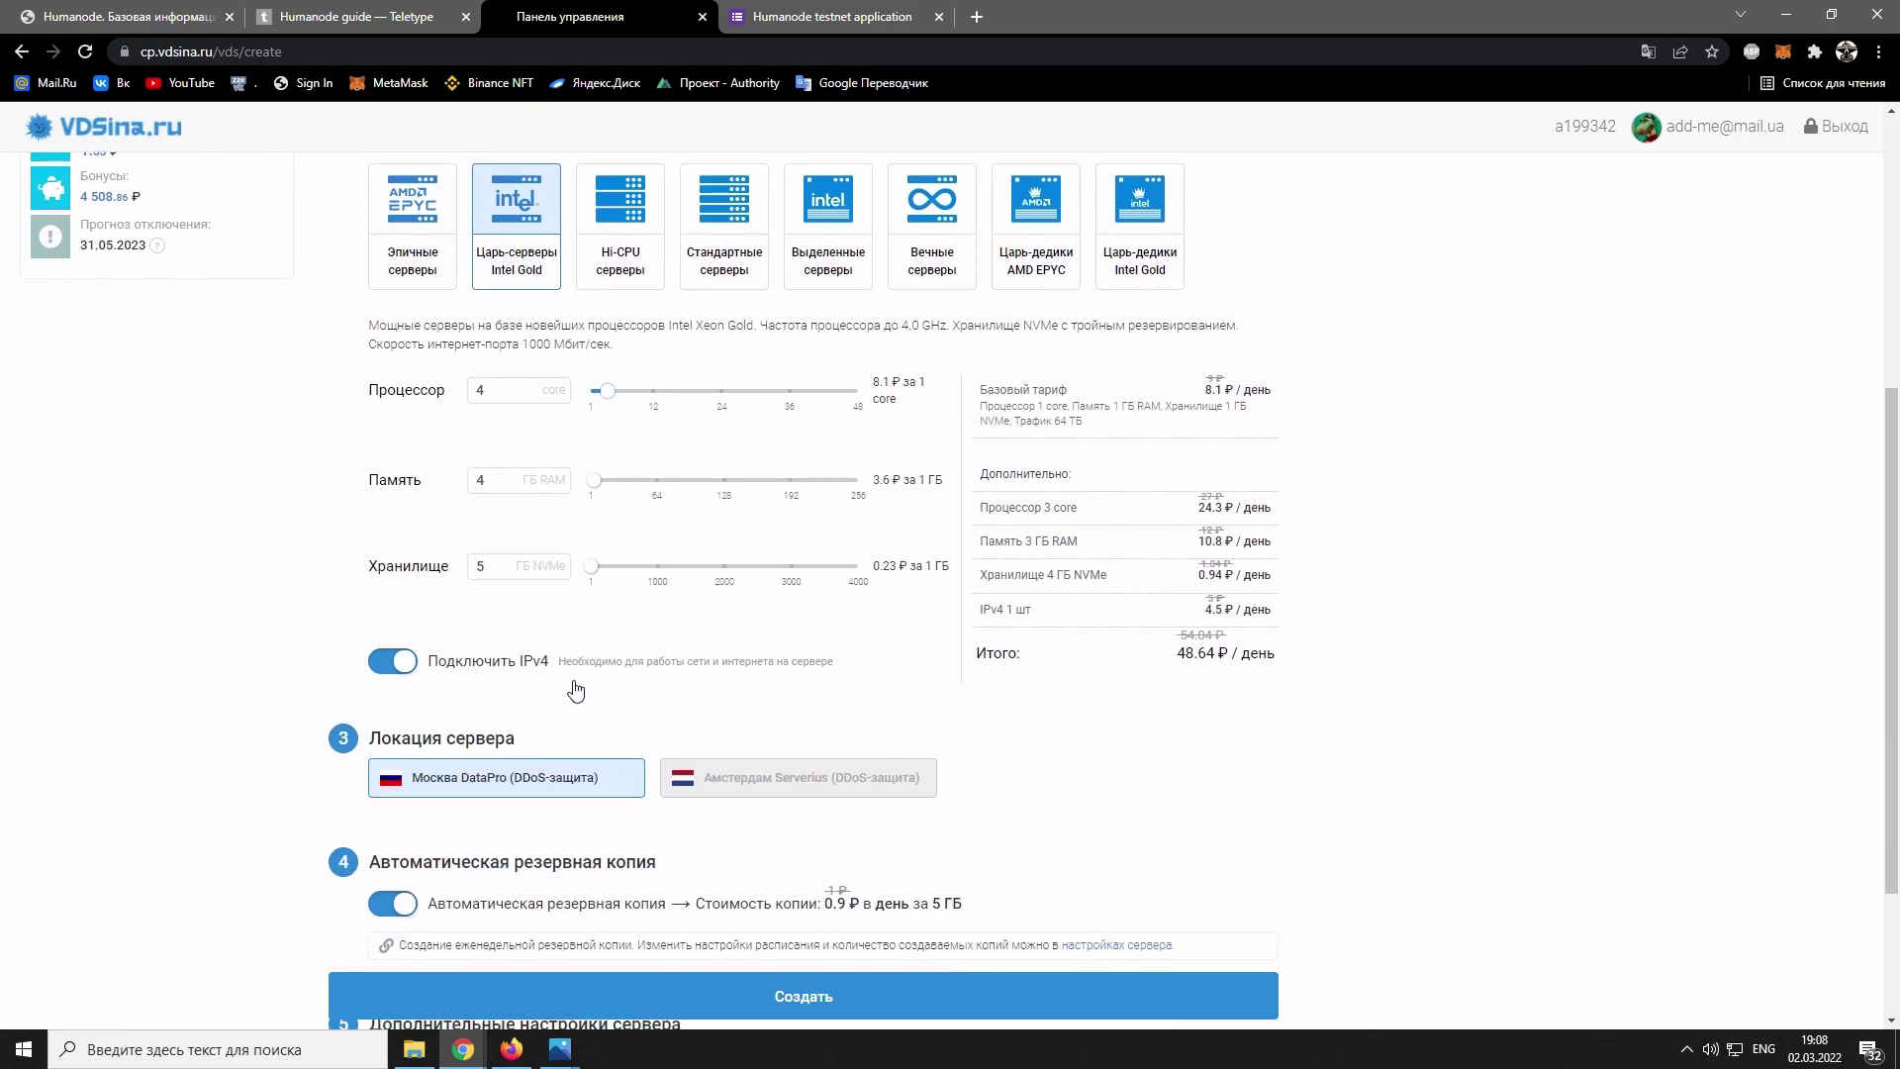
{"action": "scroll", "coordinate": [554, 732], "scroll_direction": "down", "scroll_amount": 2}
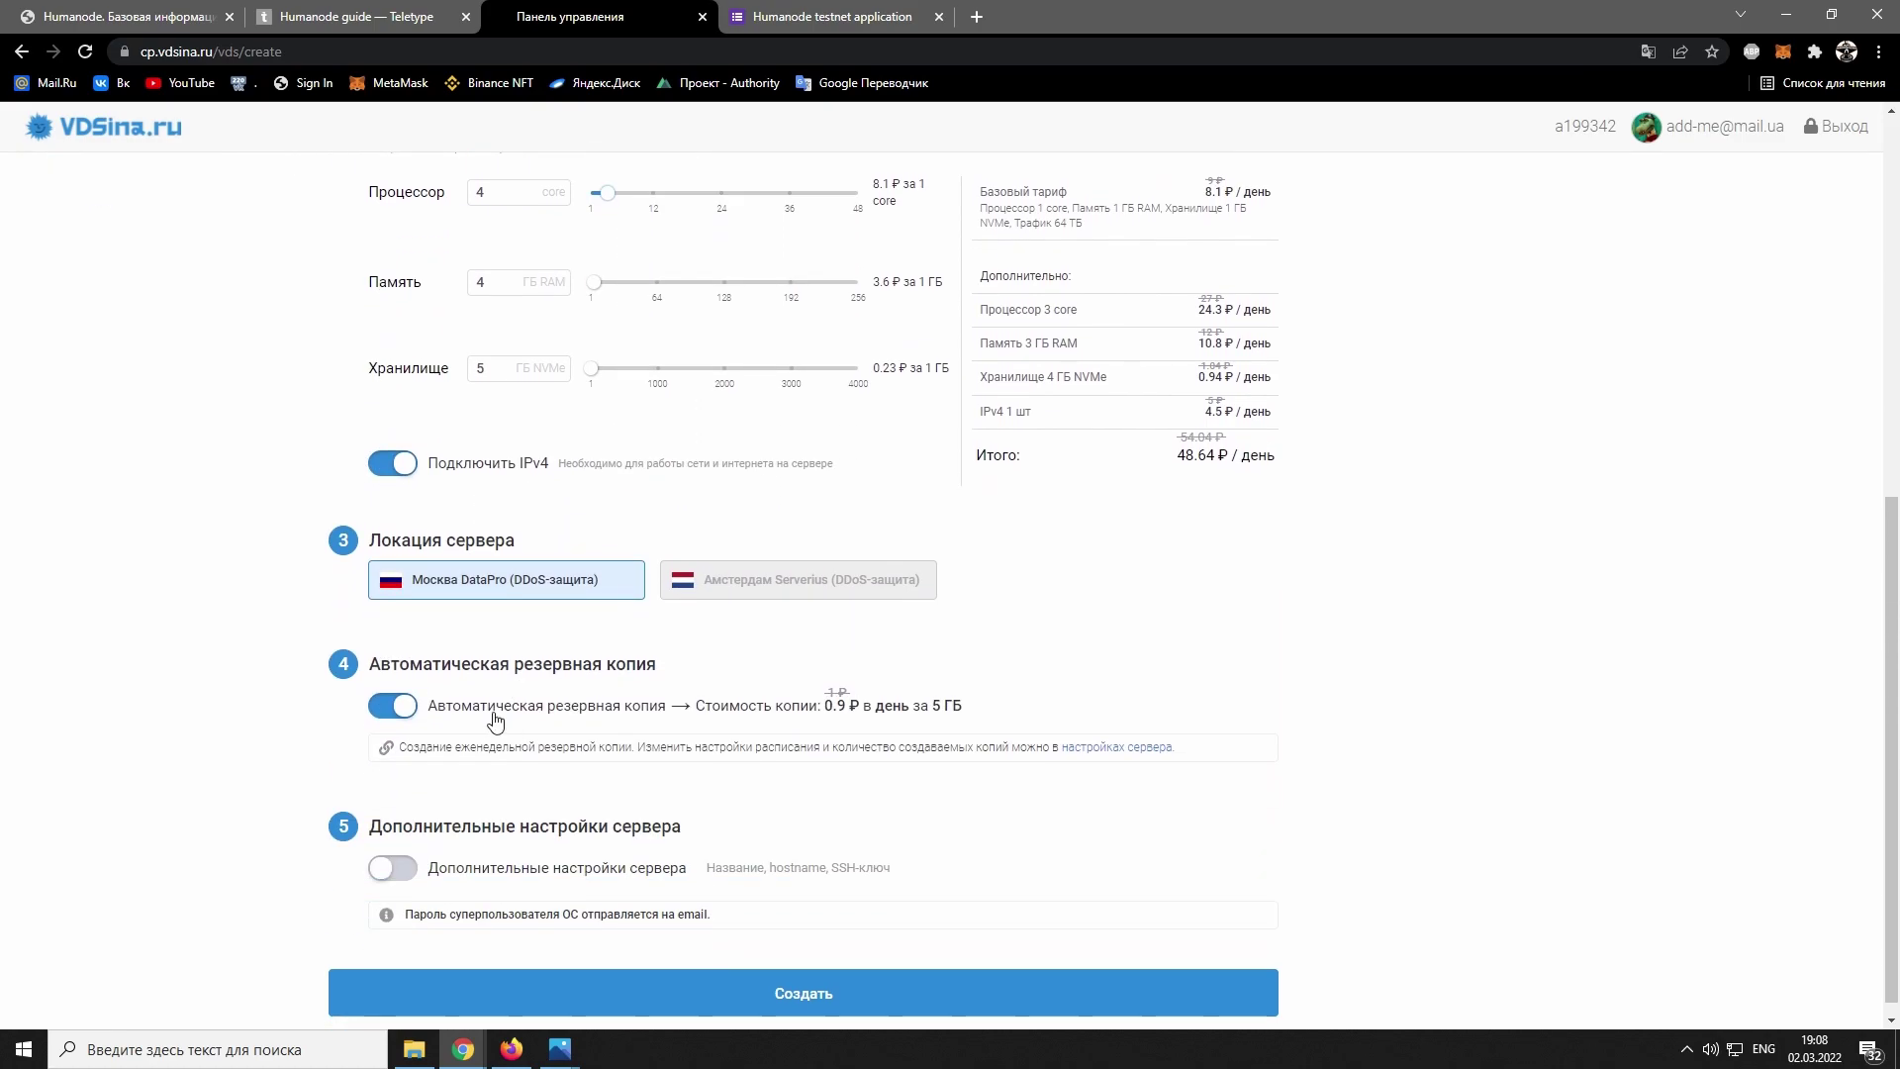
{"action": "left_click", "coordinate": [410, 710]}
Step: Leave the server order without saving it and return to the list of existing servers
{"action": "scroll", "coordinate": [425, 497], "scroll_direction": "up", "scroll_amount": 7}
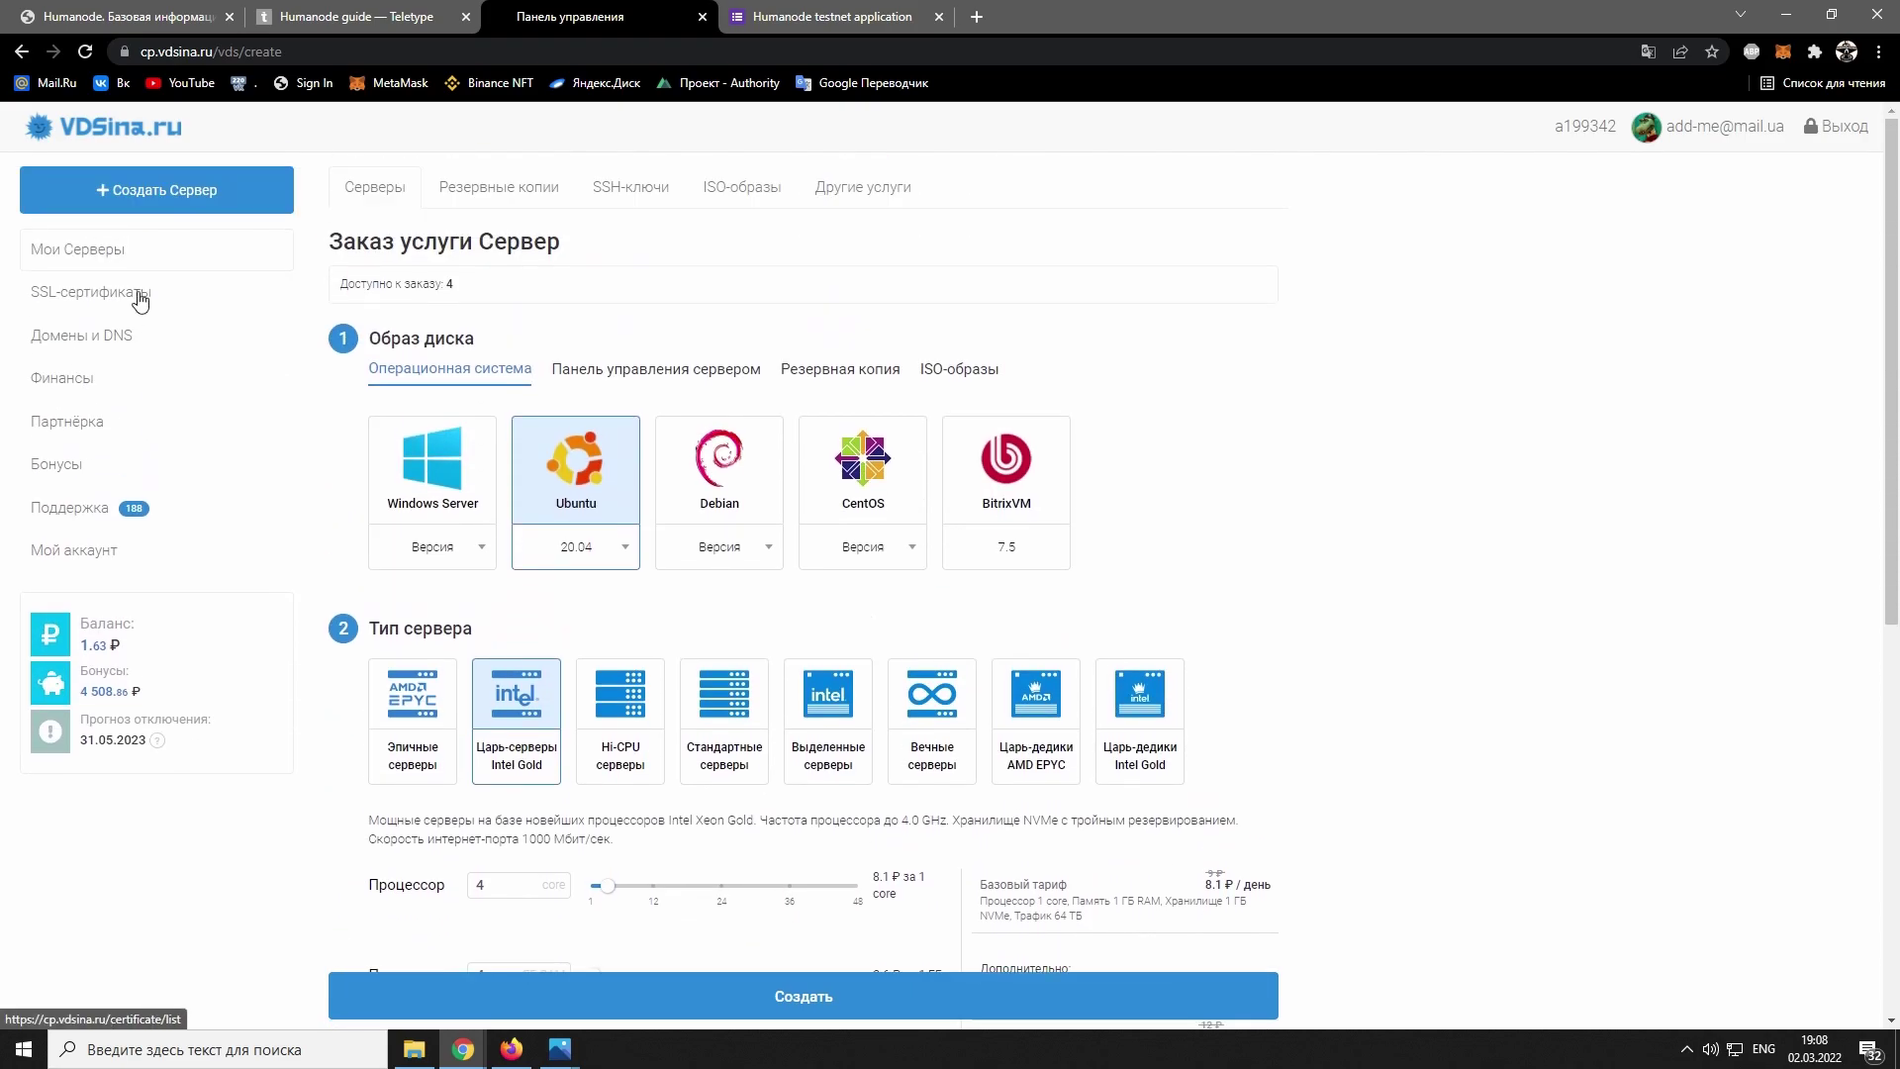
{"action": "left_click", "coordinate": [116, 257]}
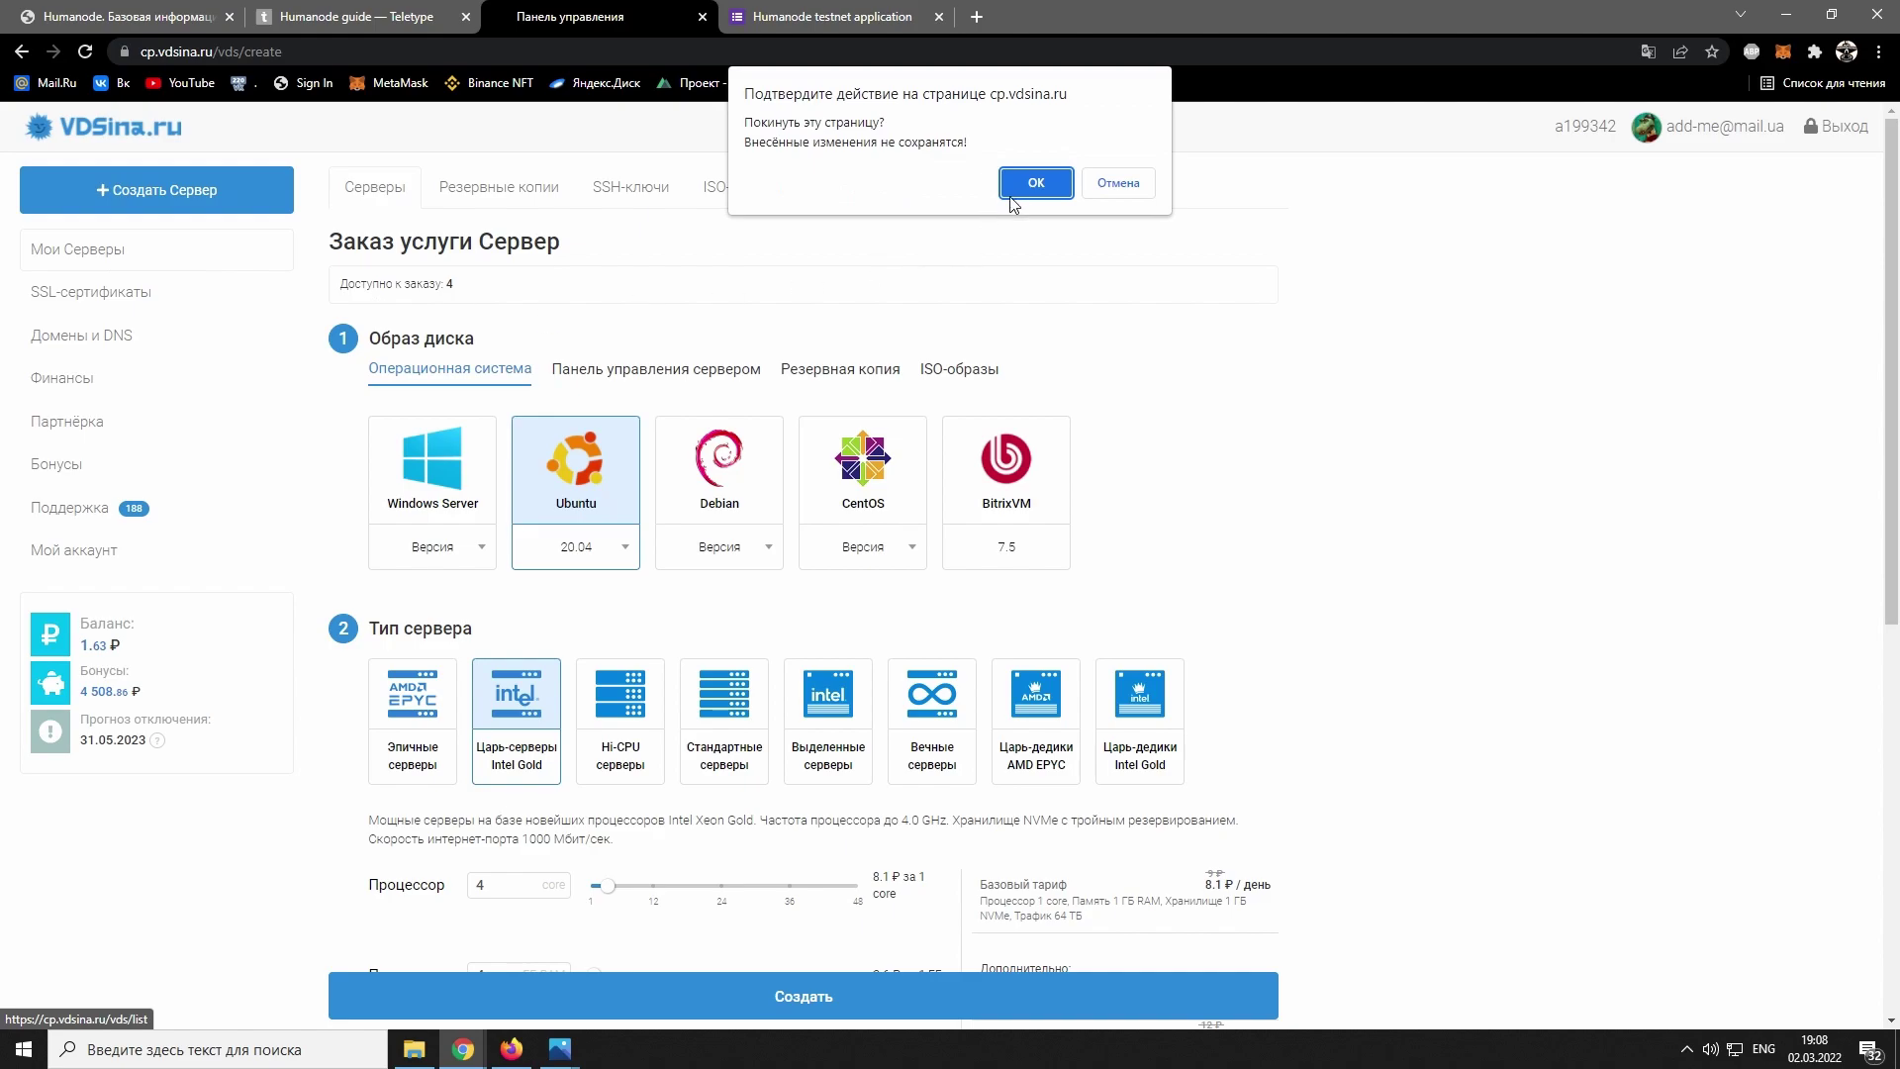
{"action": "left_click", "coordinate": [1034, 178]}
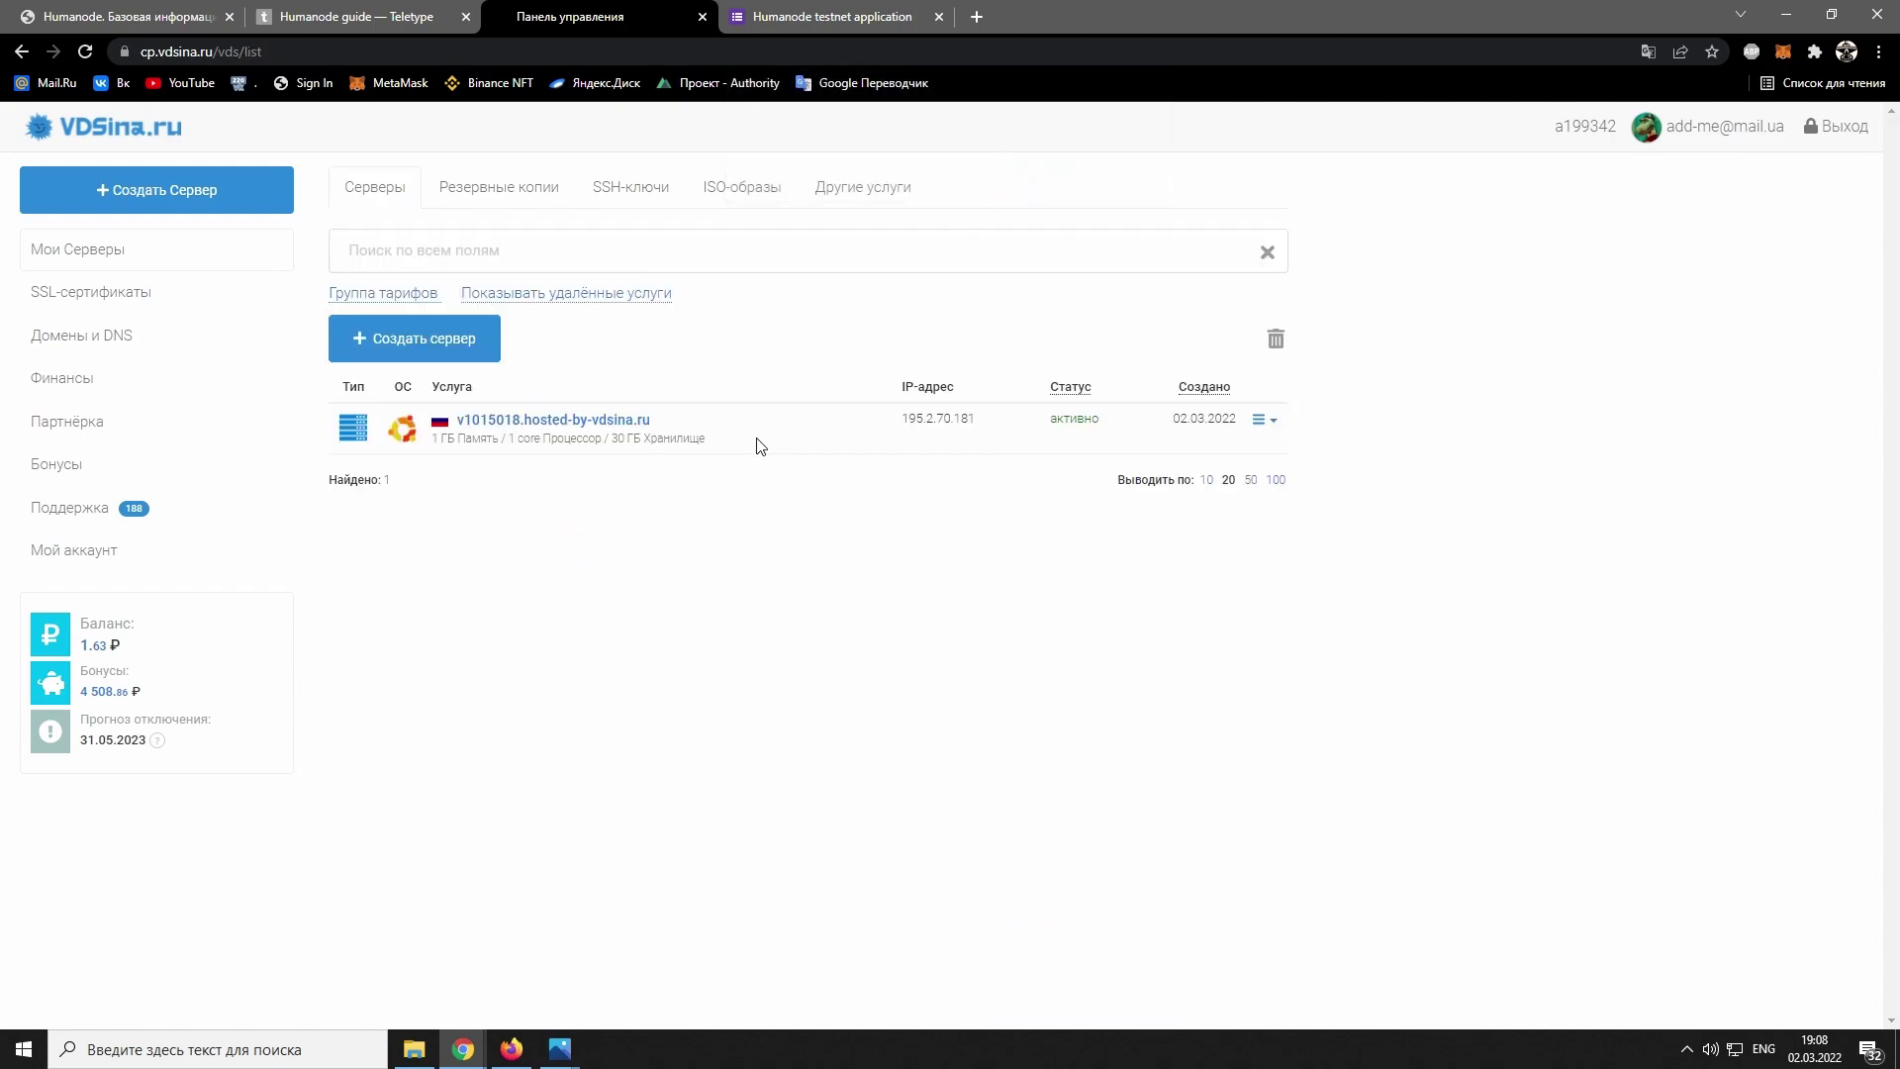
Step: Examine the Humanode guide's system requirements and the start of its installation section, which refers to the application form
{"action": "left_click", "coordinate": [381, 8]}
{"action": "scroll", "coordinate": [992, 449], "scroll_direction": "down", "scroll_amount": 4}
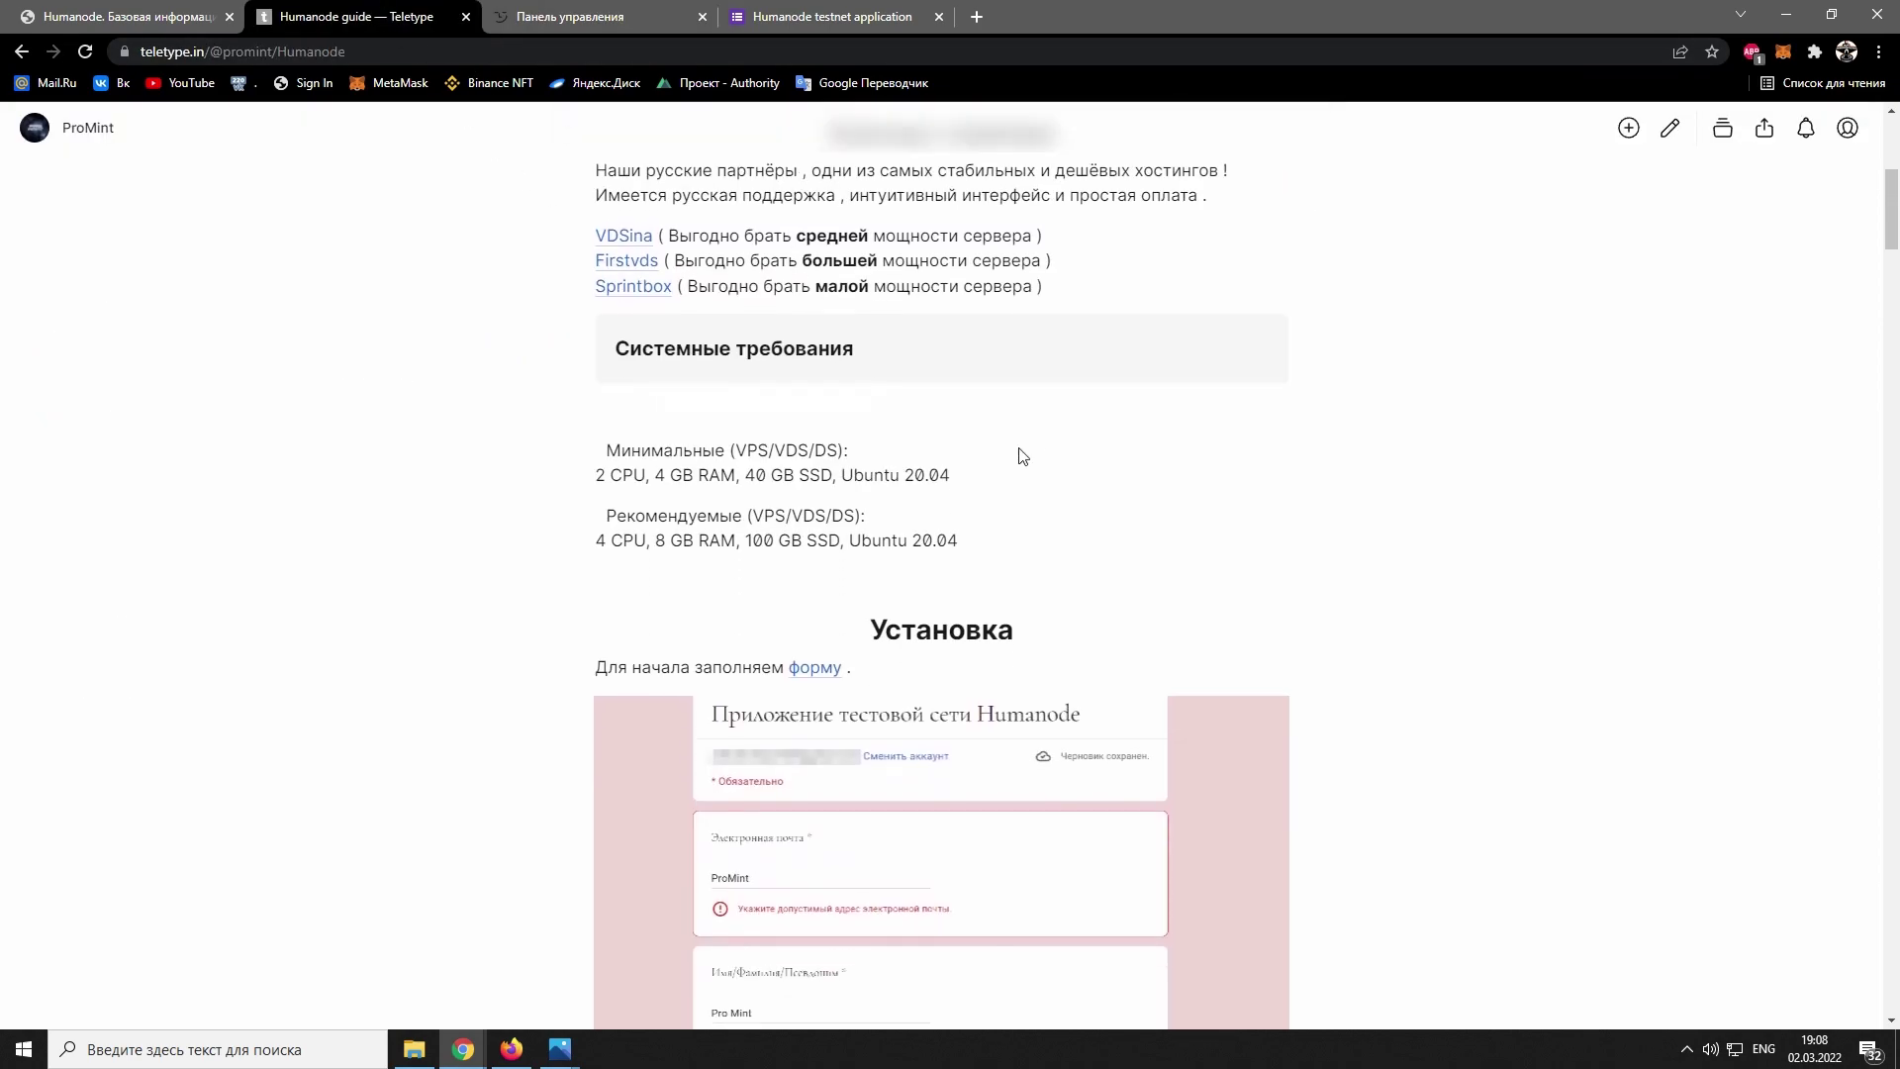
{"action": "scroll", "coordinate": [1037, 452], "scroll_direction": "down", "scroll_amount": 1}
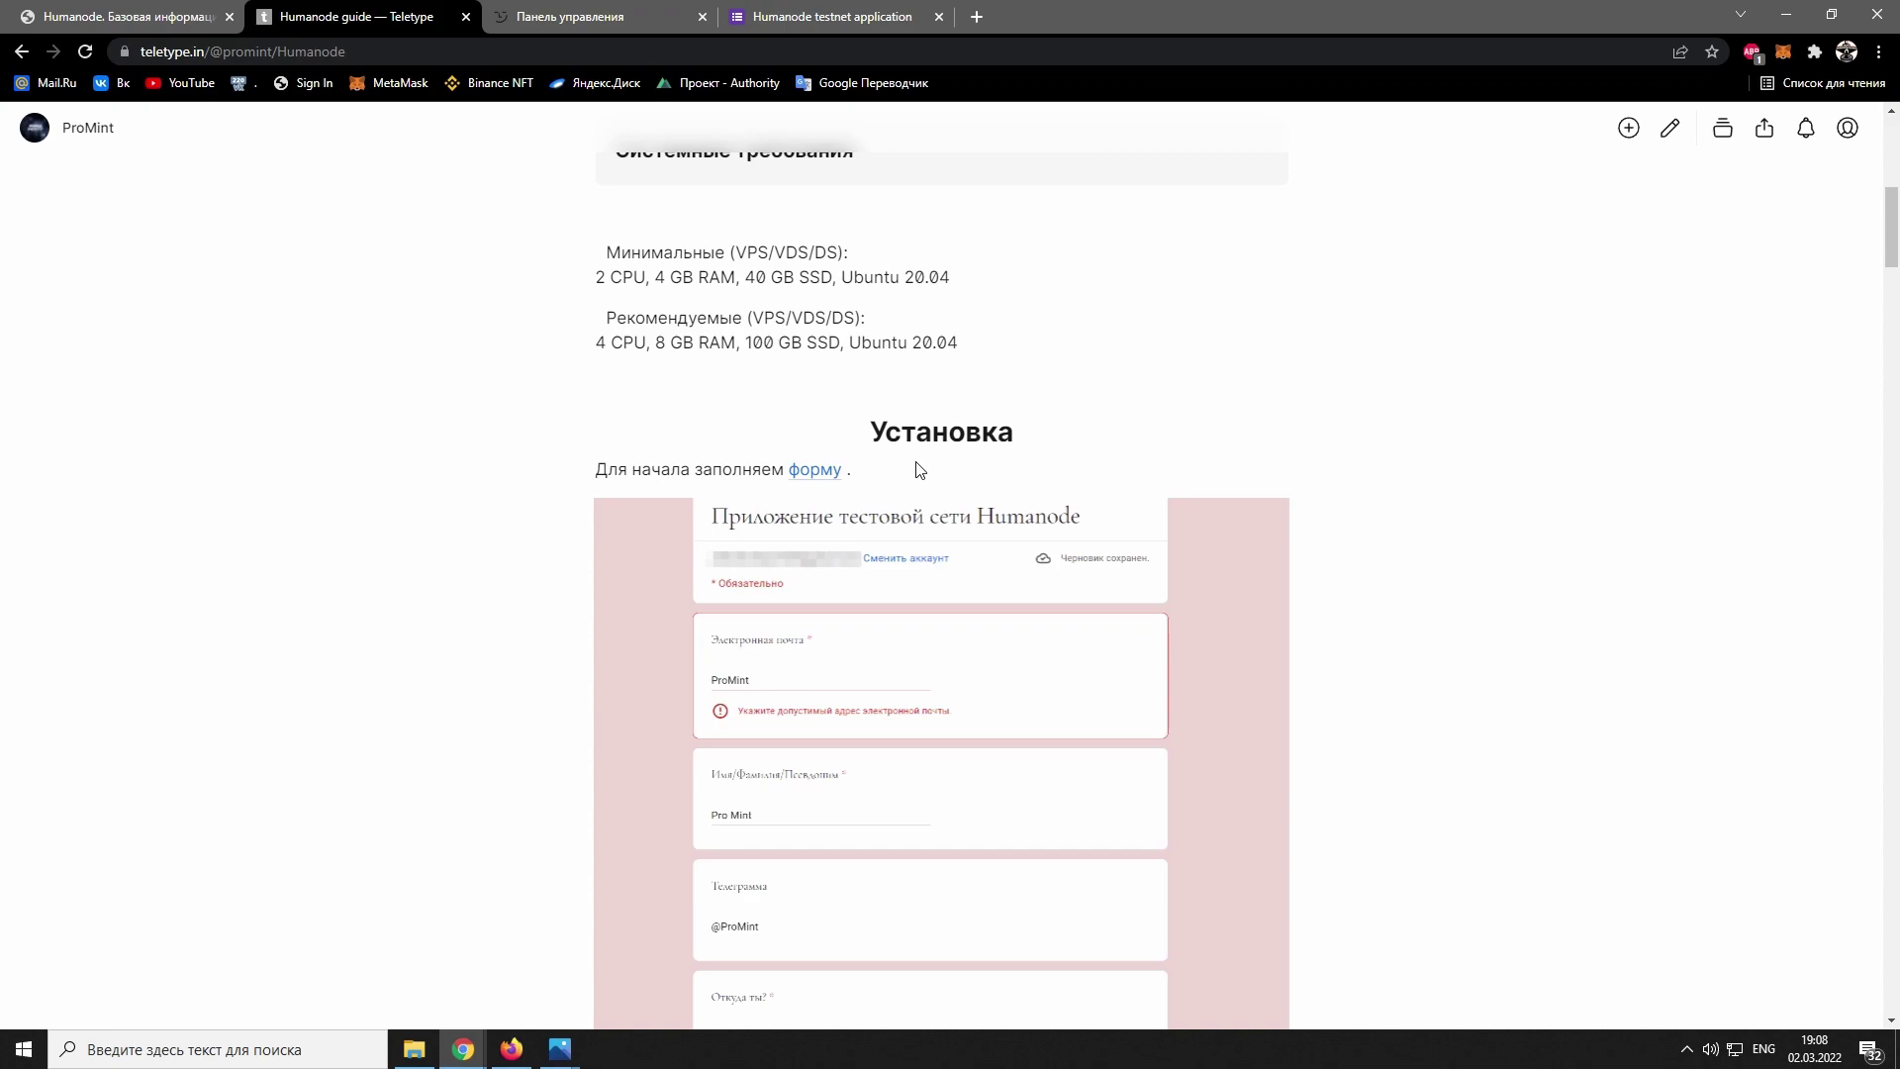
Step: Review the Humanode testnet application's answers on contact details, origin, job and where Humanode was encountered
{"action": "left_click", "coordinate": [829, 16]}
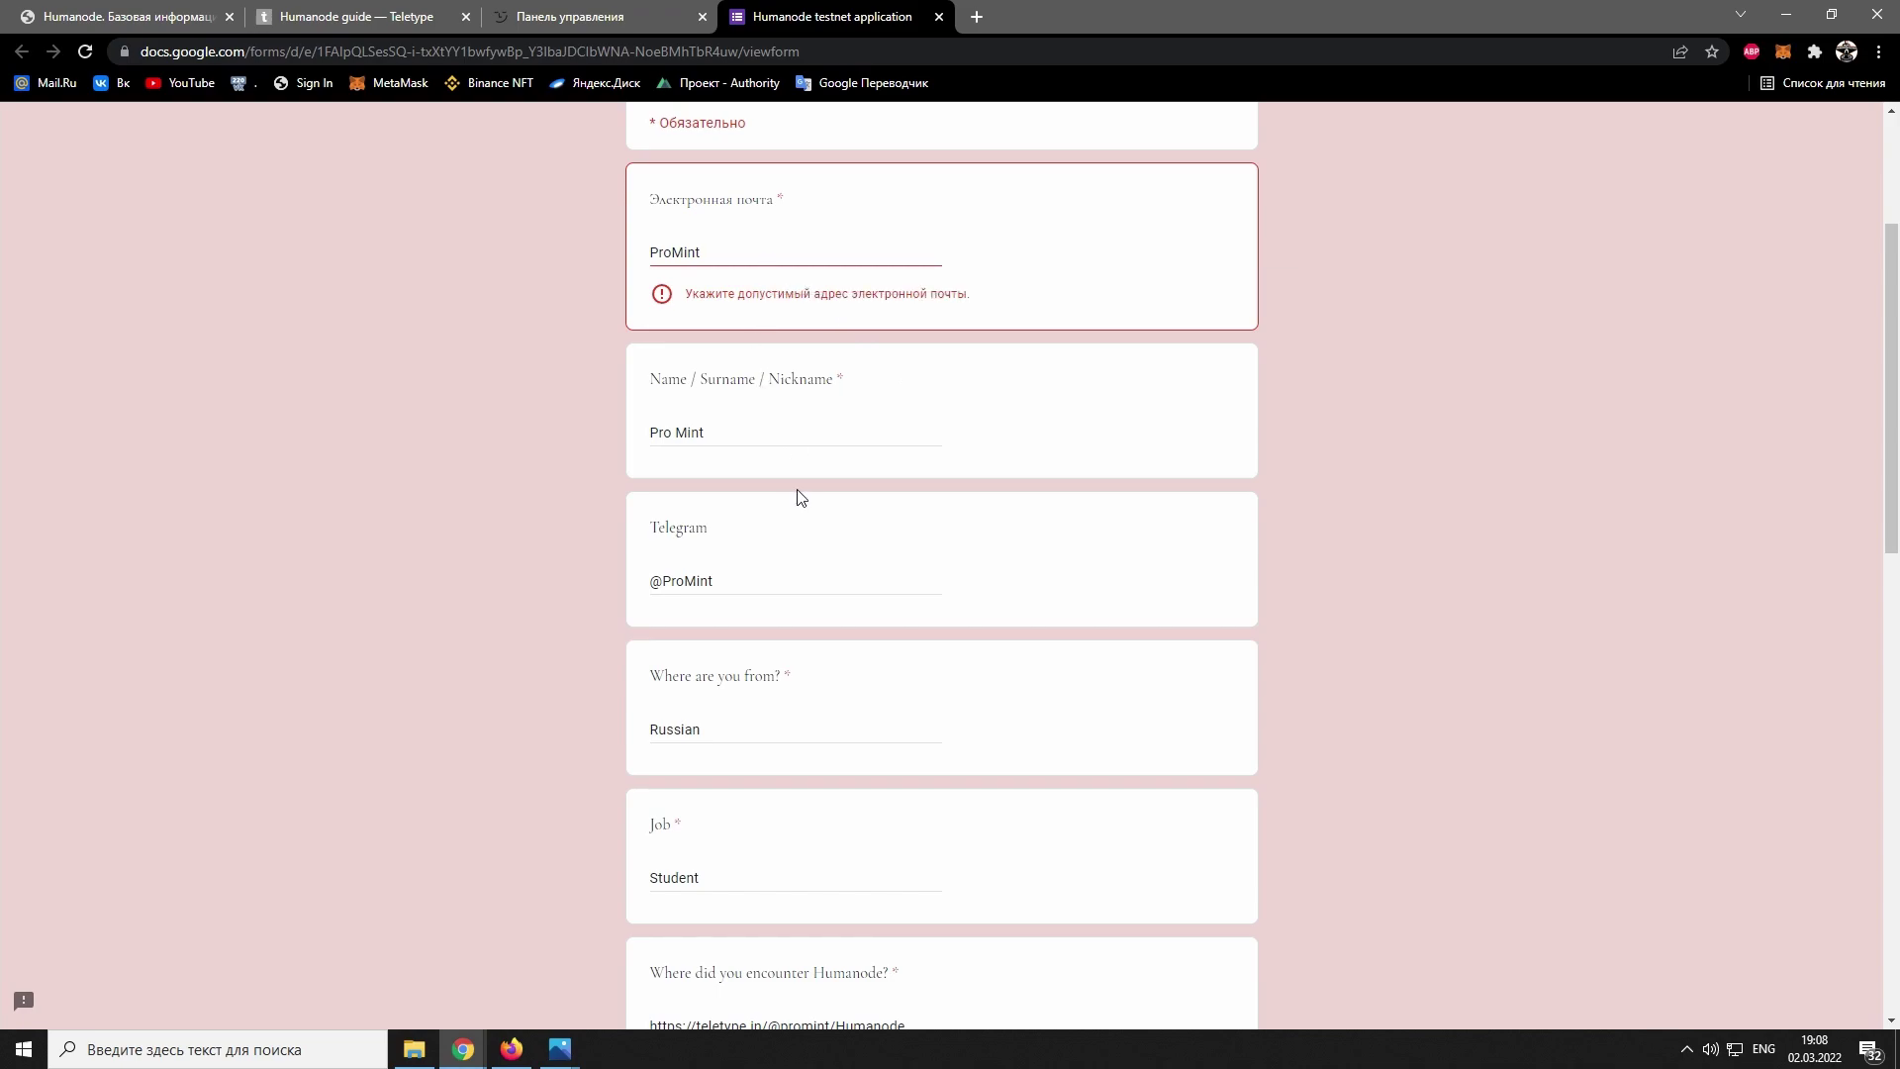
{"action": "scroll", "coordinate": [751, 544], "scroll_direction": "down", "scroll_amount": 1}
{"action": "scroll", "coordinate": [750, 544], "scroll_direction": "down", "scroll_amount": 1}
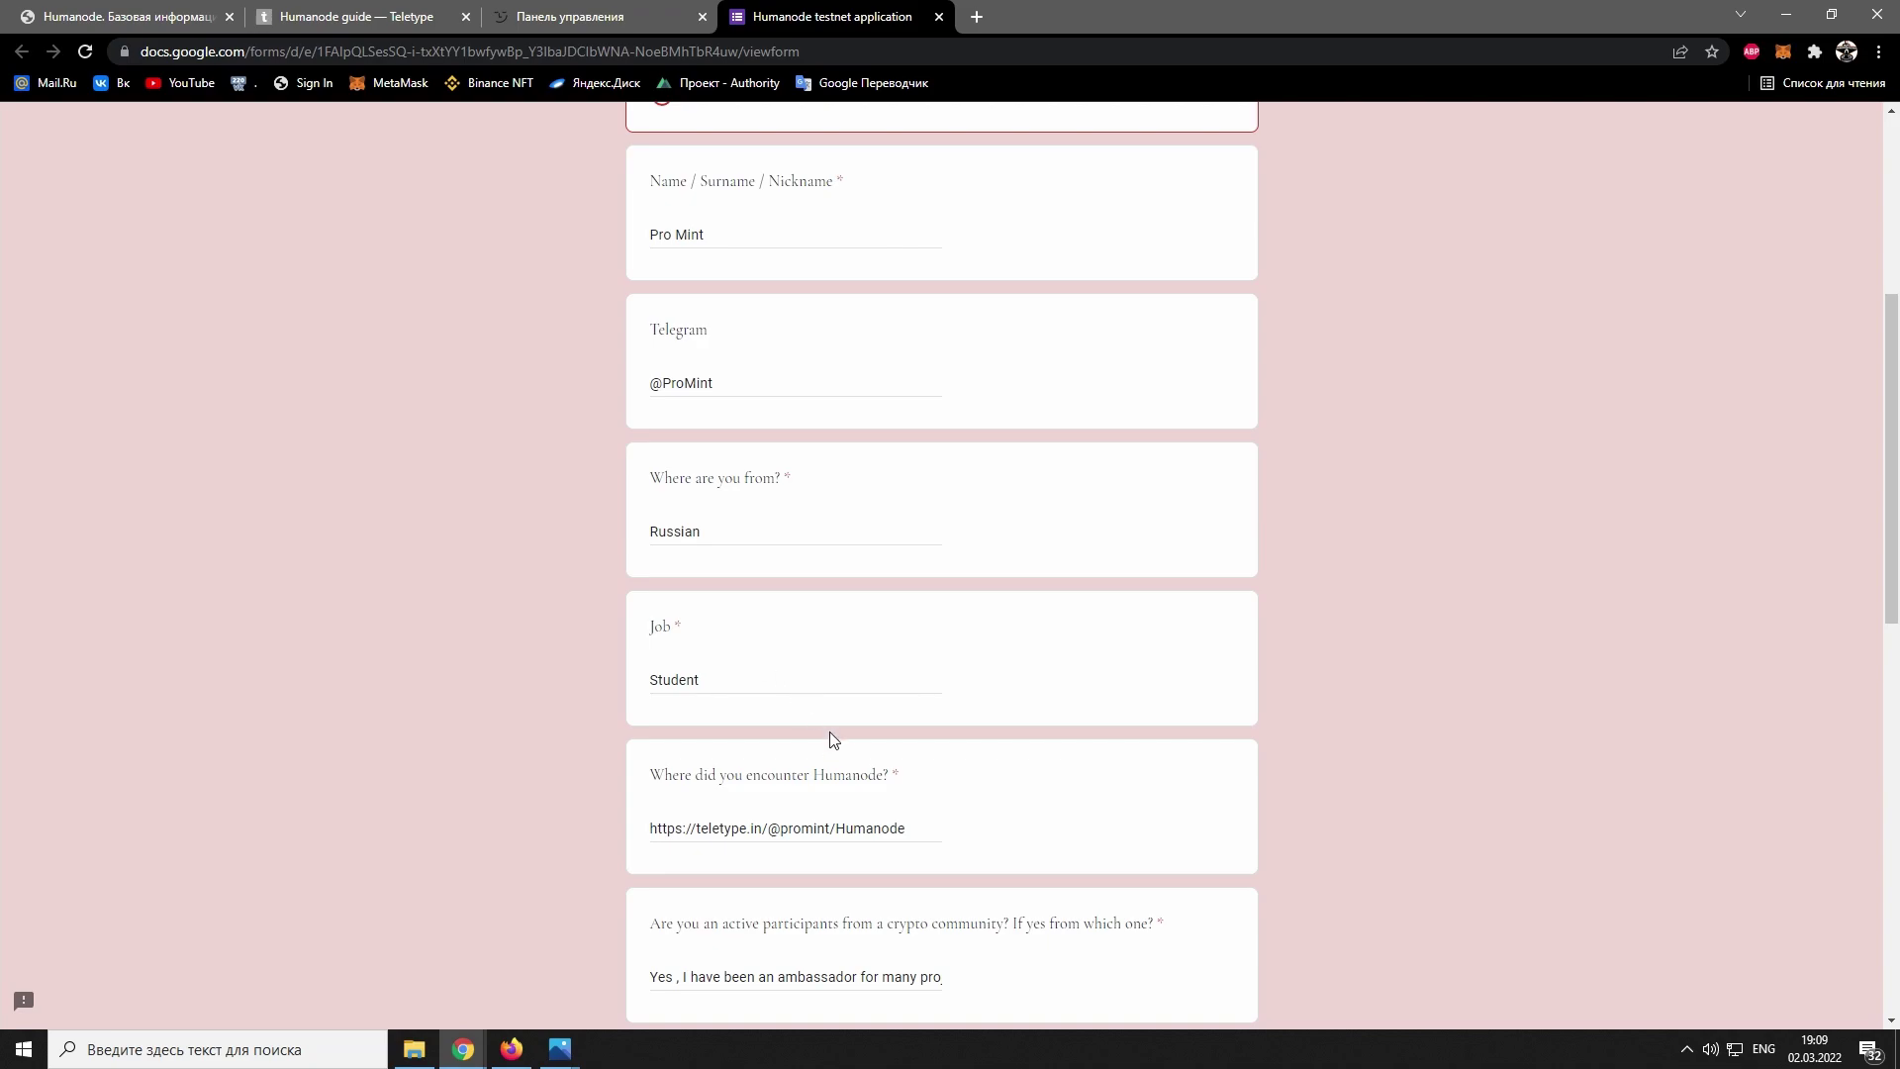
{"action": "scroll", "coordinate": [870, 747], "scroll_direction": "down", "scroll_amount": 1}
{"action": "left_click_drag", "start_coordinate": [925, 739], "coordinate": [635, 737]}
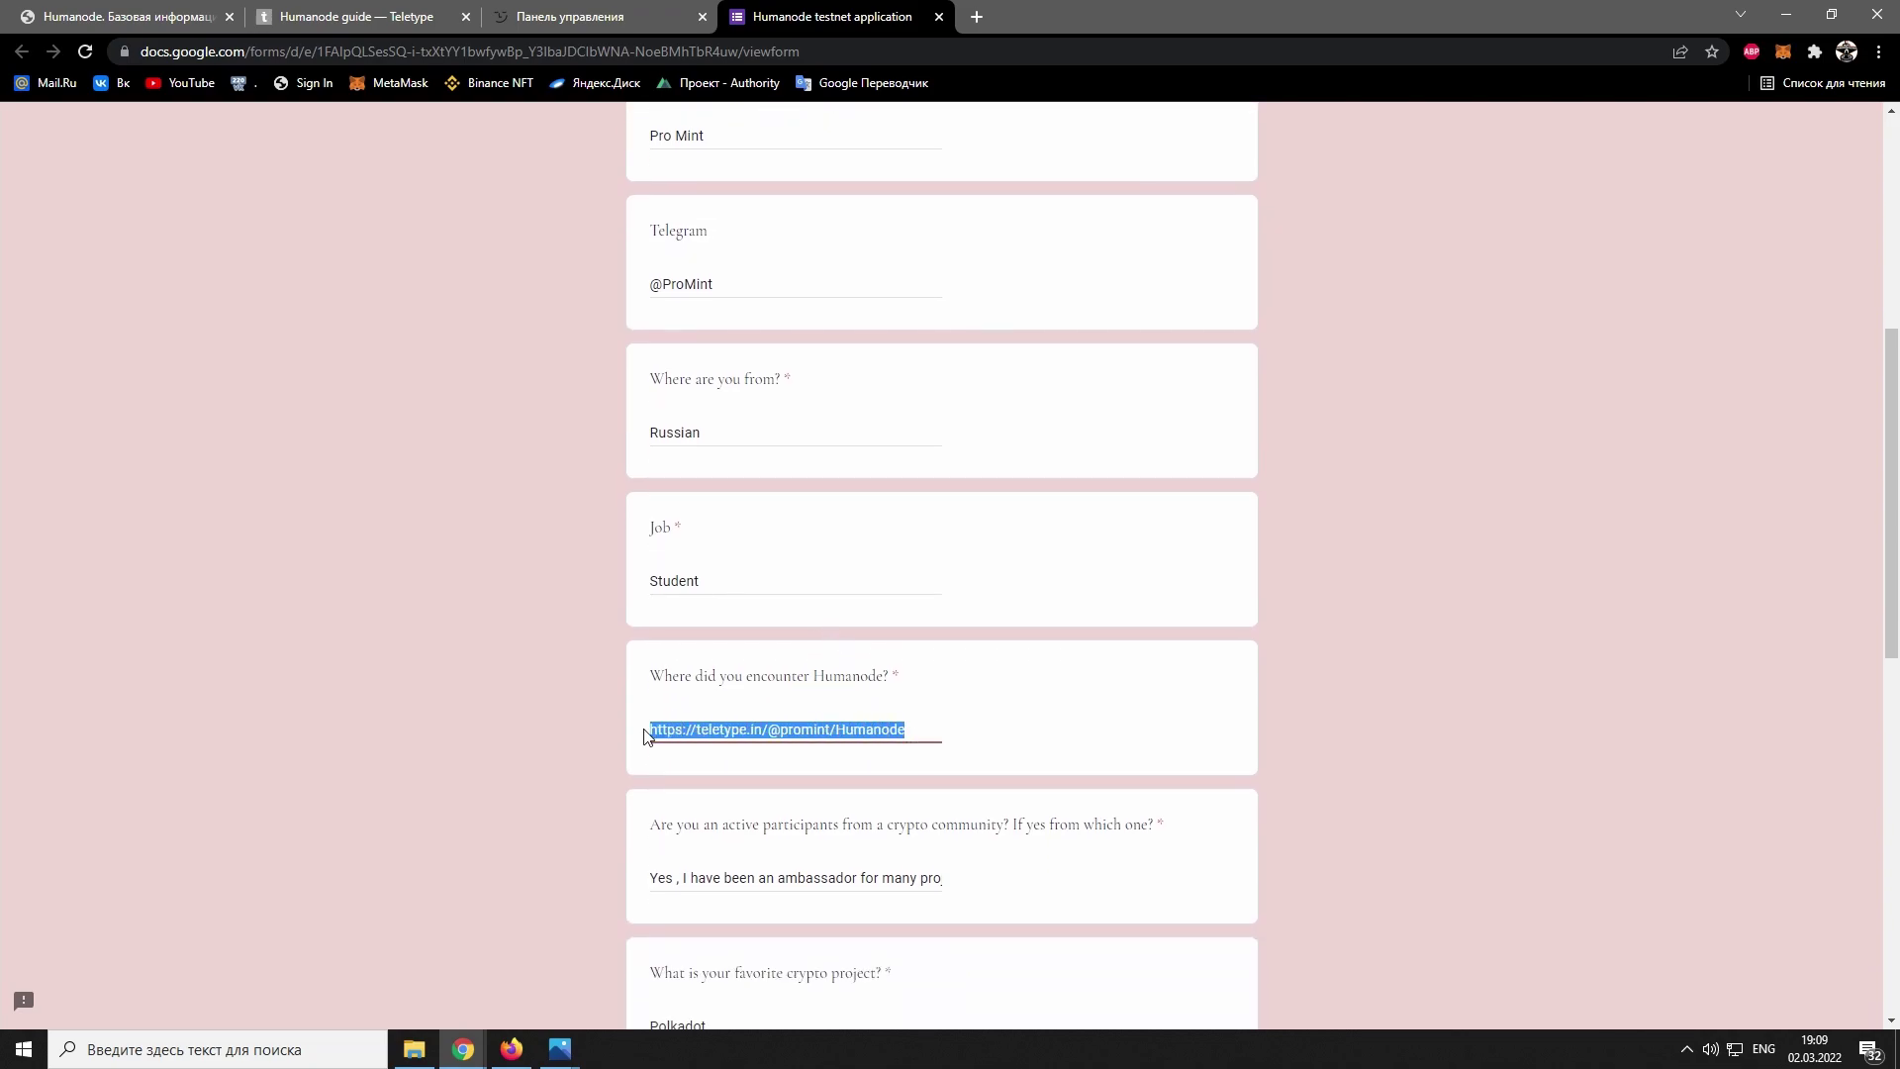
{"action": "scroll", "coordinate": [792, 762], "scroll_direction": "down", "scroll_amount": 3}
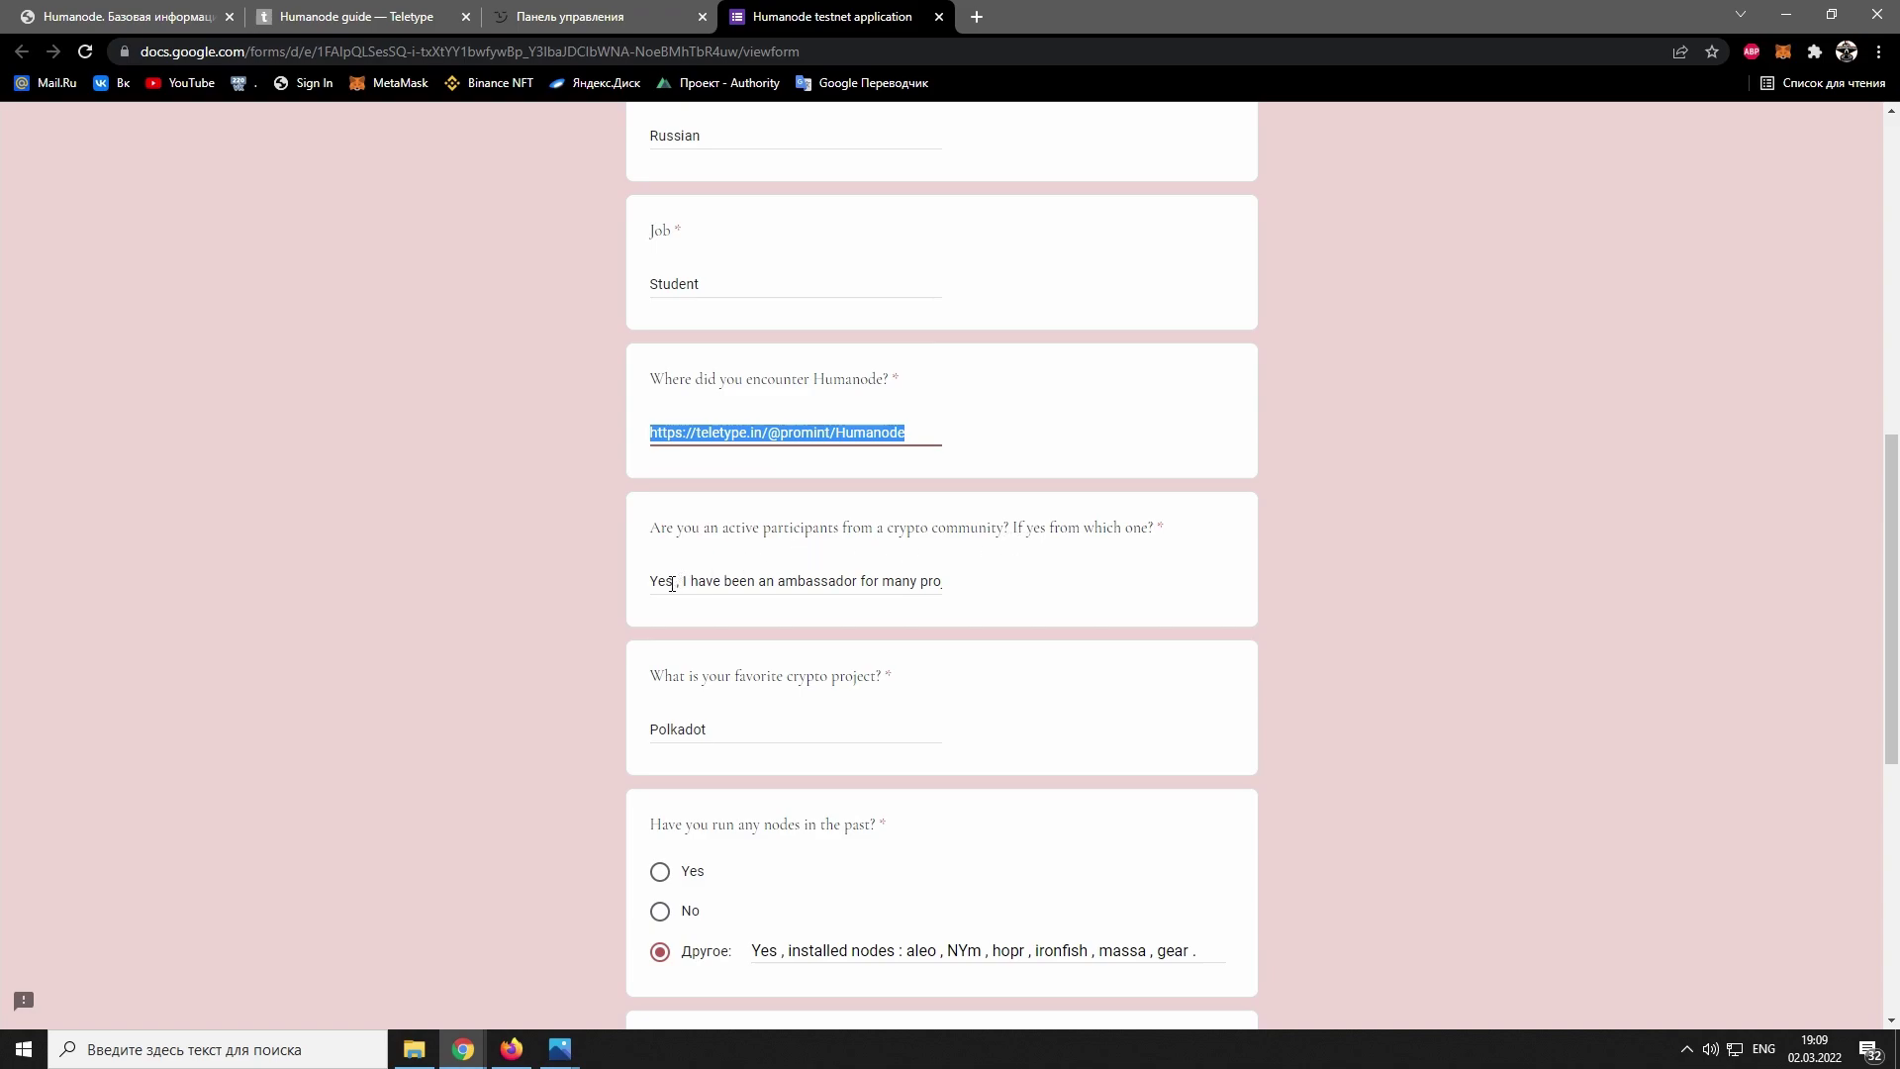
Step: Review the form's answers on crypto community, favorite project, past nodes and command-line knowledge, plus its Humanode description and Ethereum address fields
{"action": "left_click", "coordinate": [789, 587]}
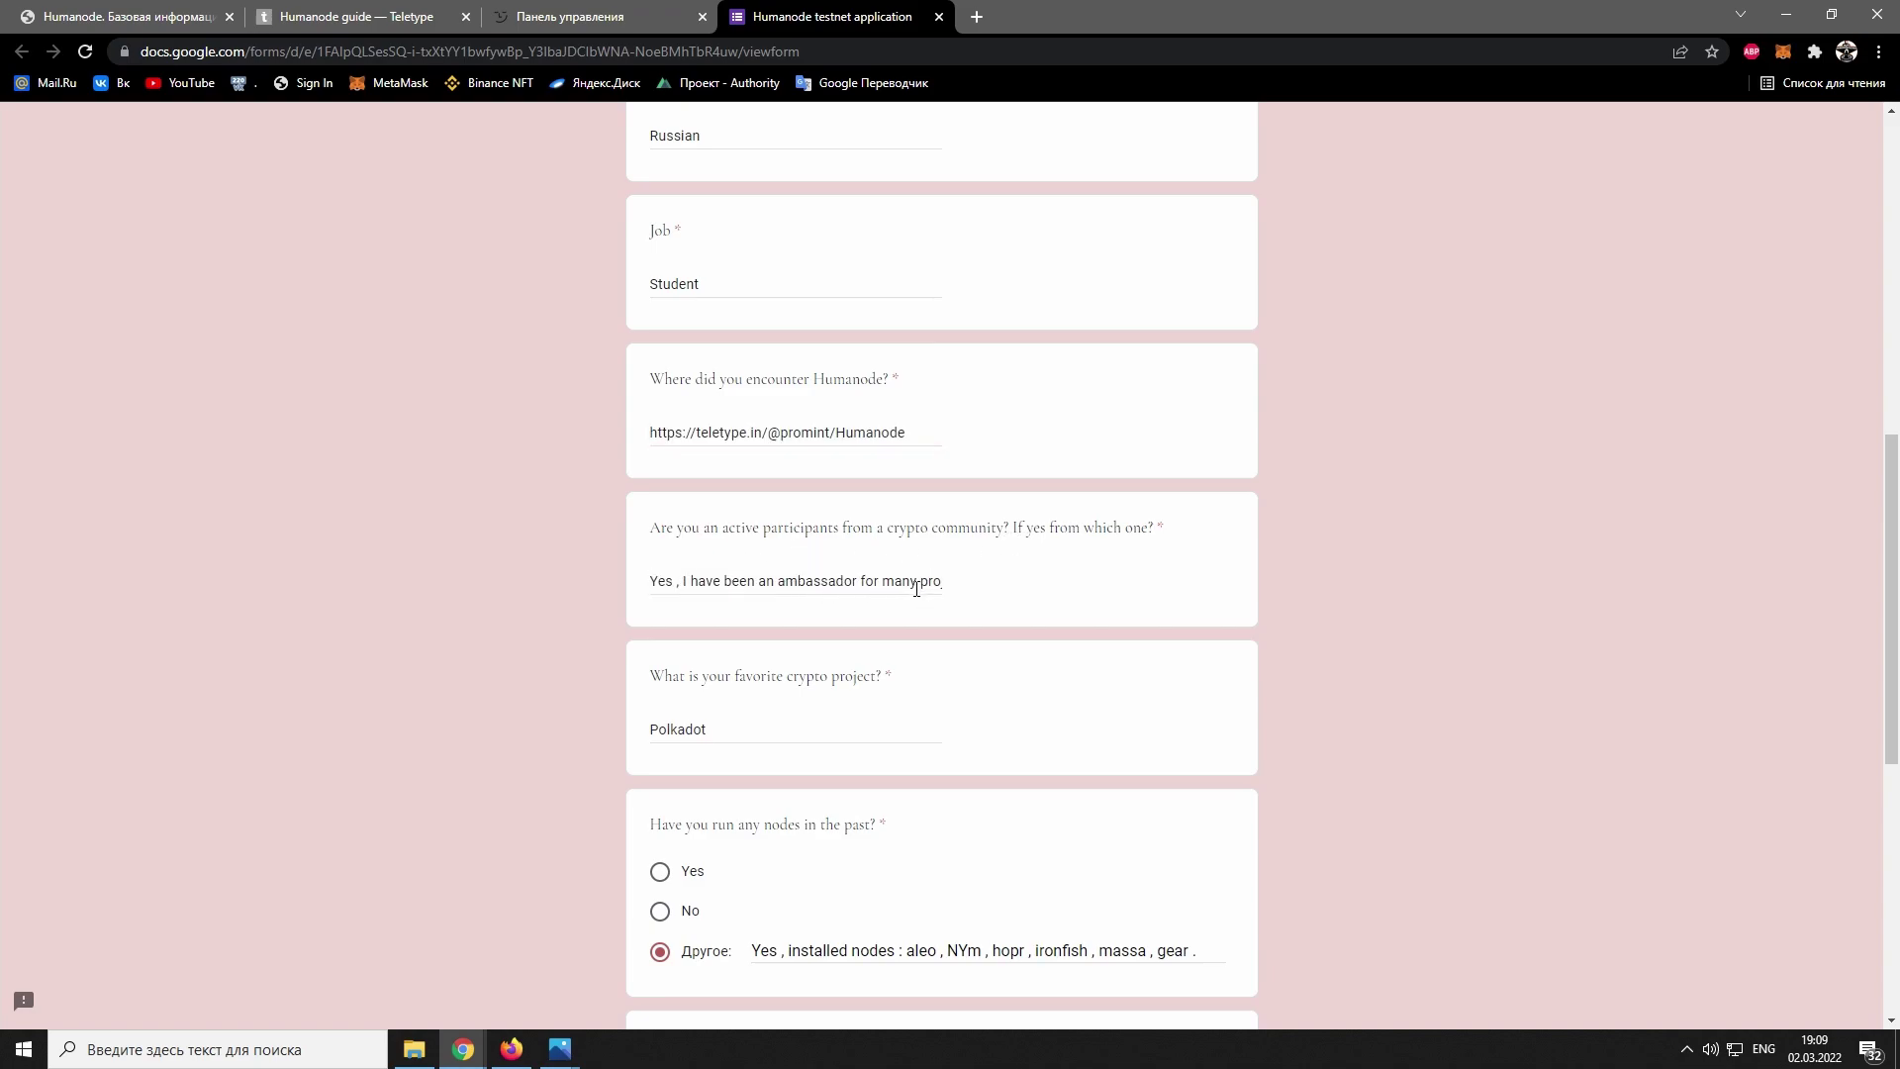
{"action": "left_click_drag", "start_coordinate": [917, 590], "coordinate": [1023, 589]}
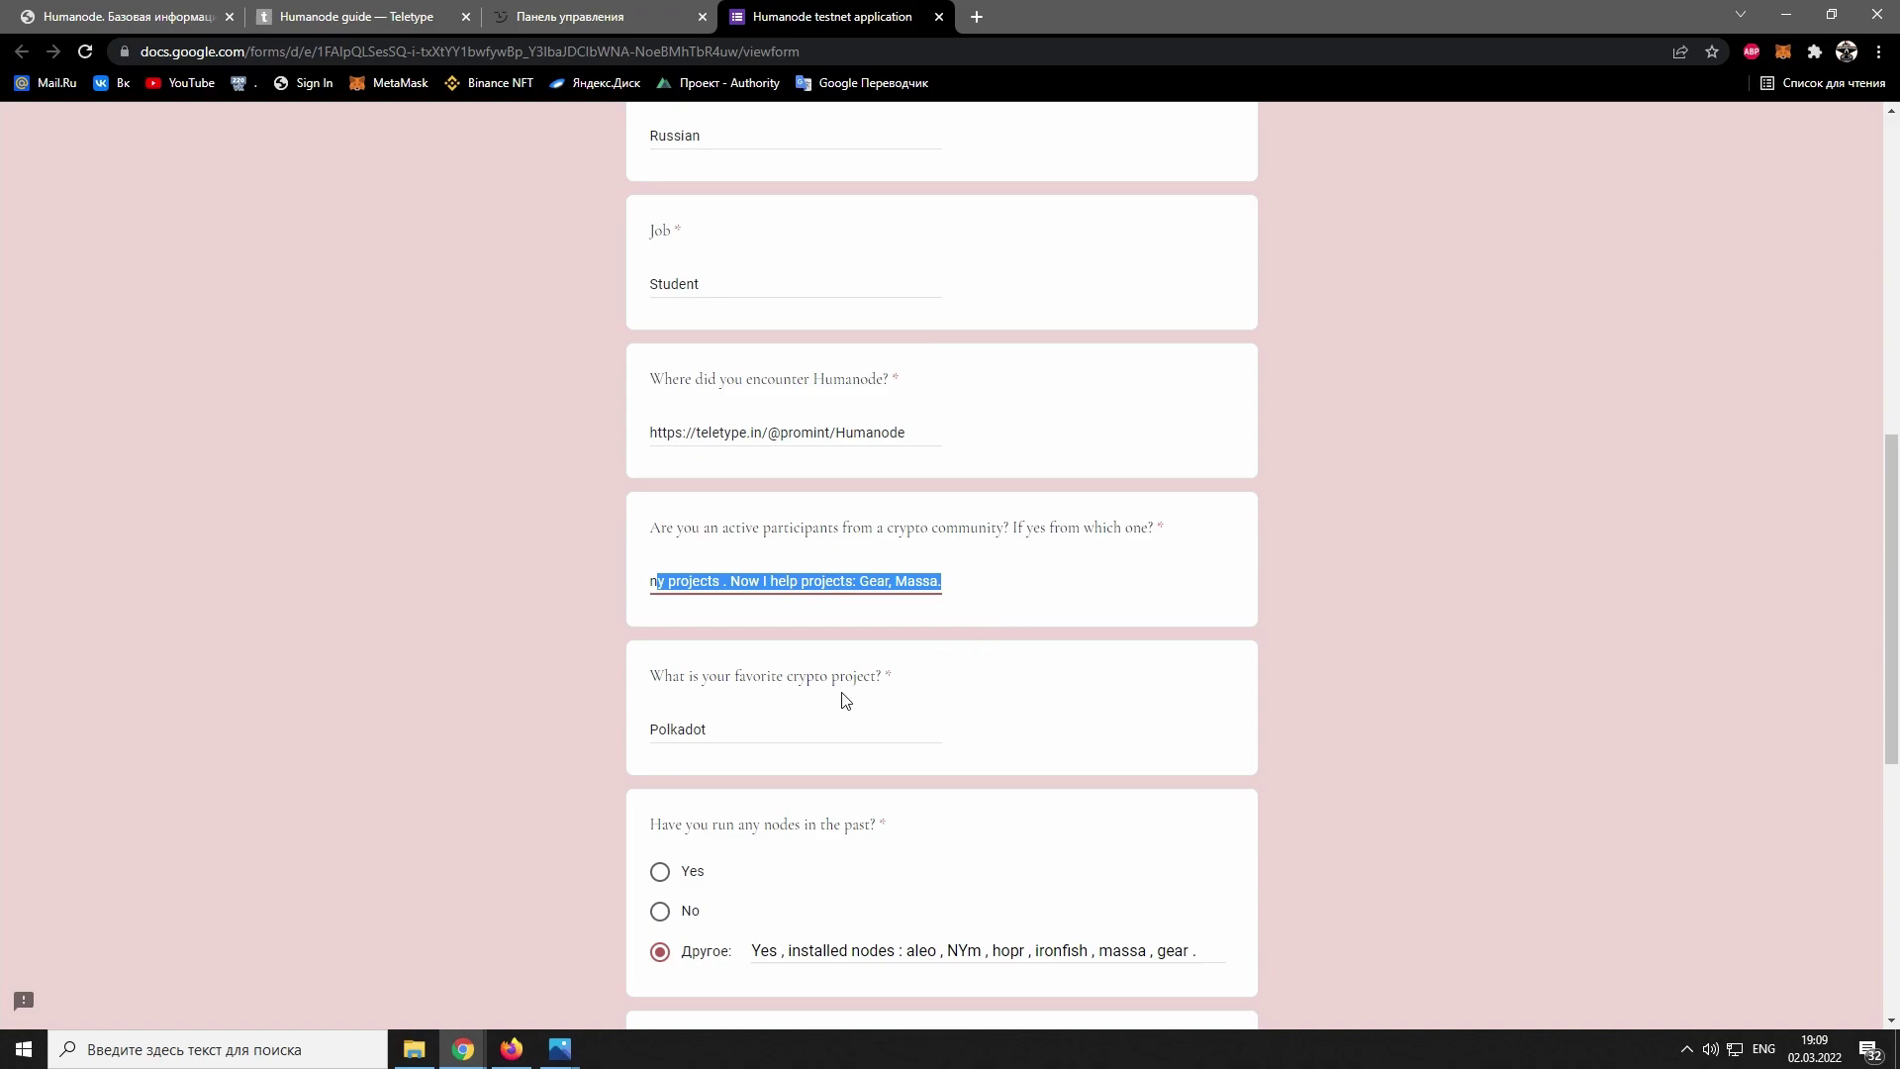
{"action": "left_click_drag", "start_coordinate": [735, 725], "coordinate": [645, 732]}
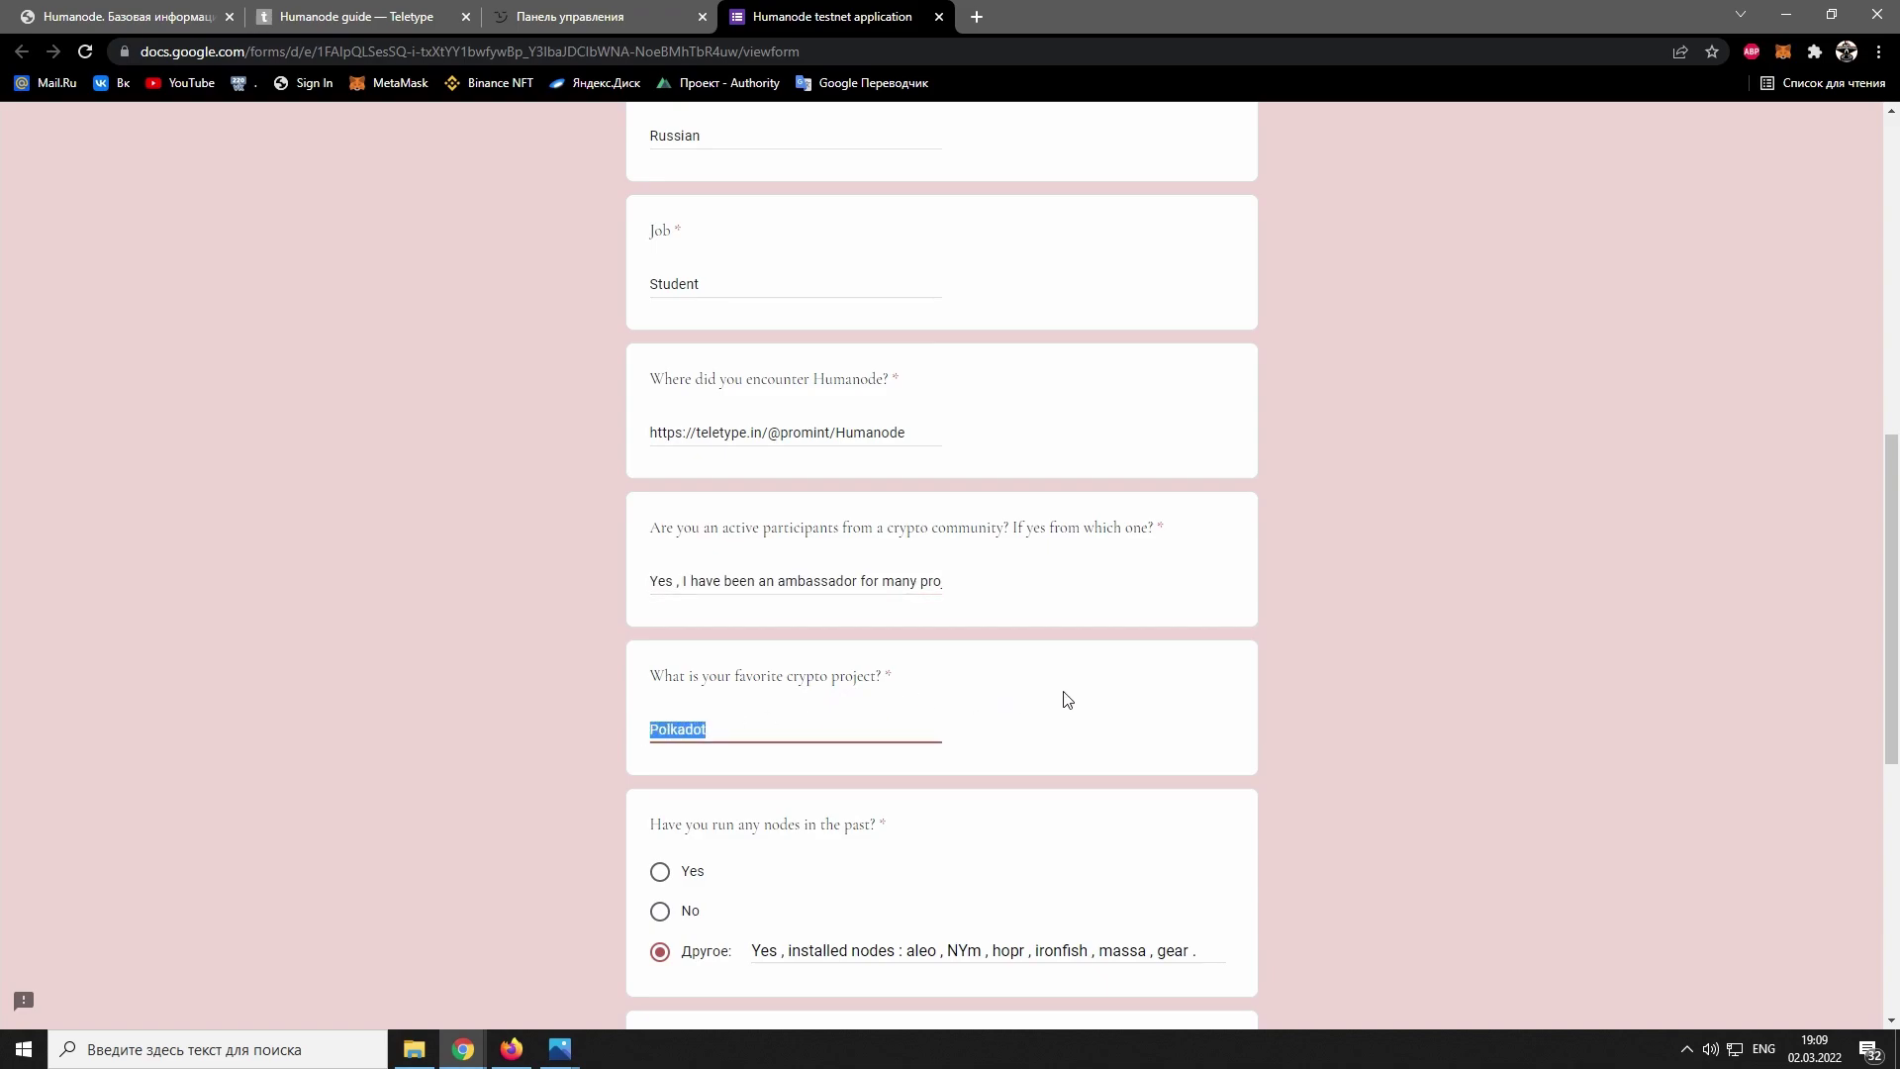
{"action": "scroll", "coordinate": [1066, 700], "scroll_direction": "down", "scroll_amount": 2}
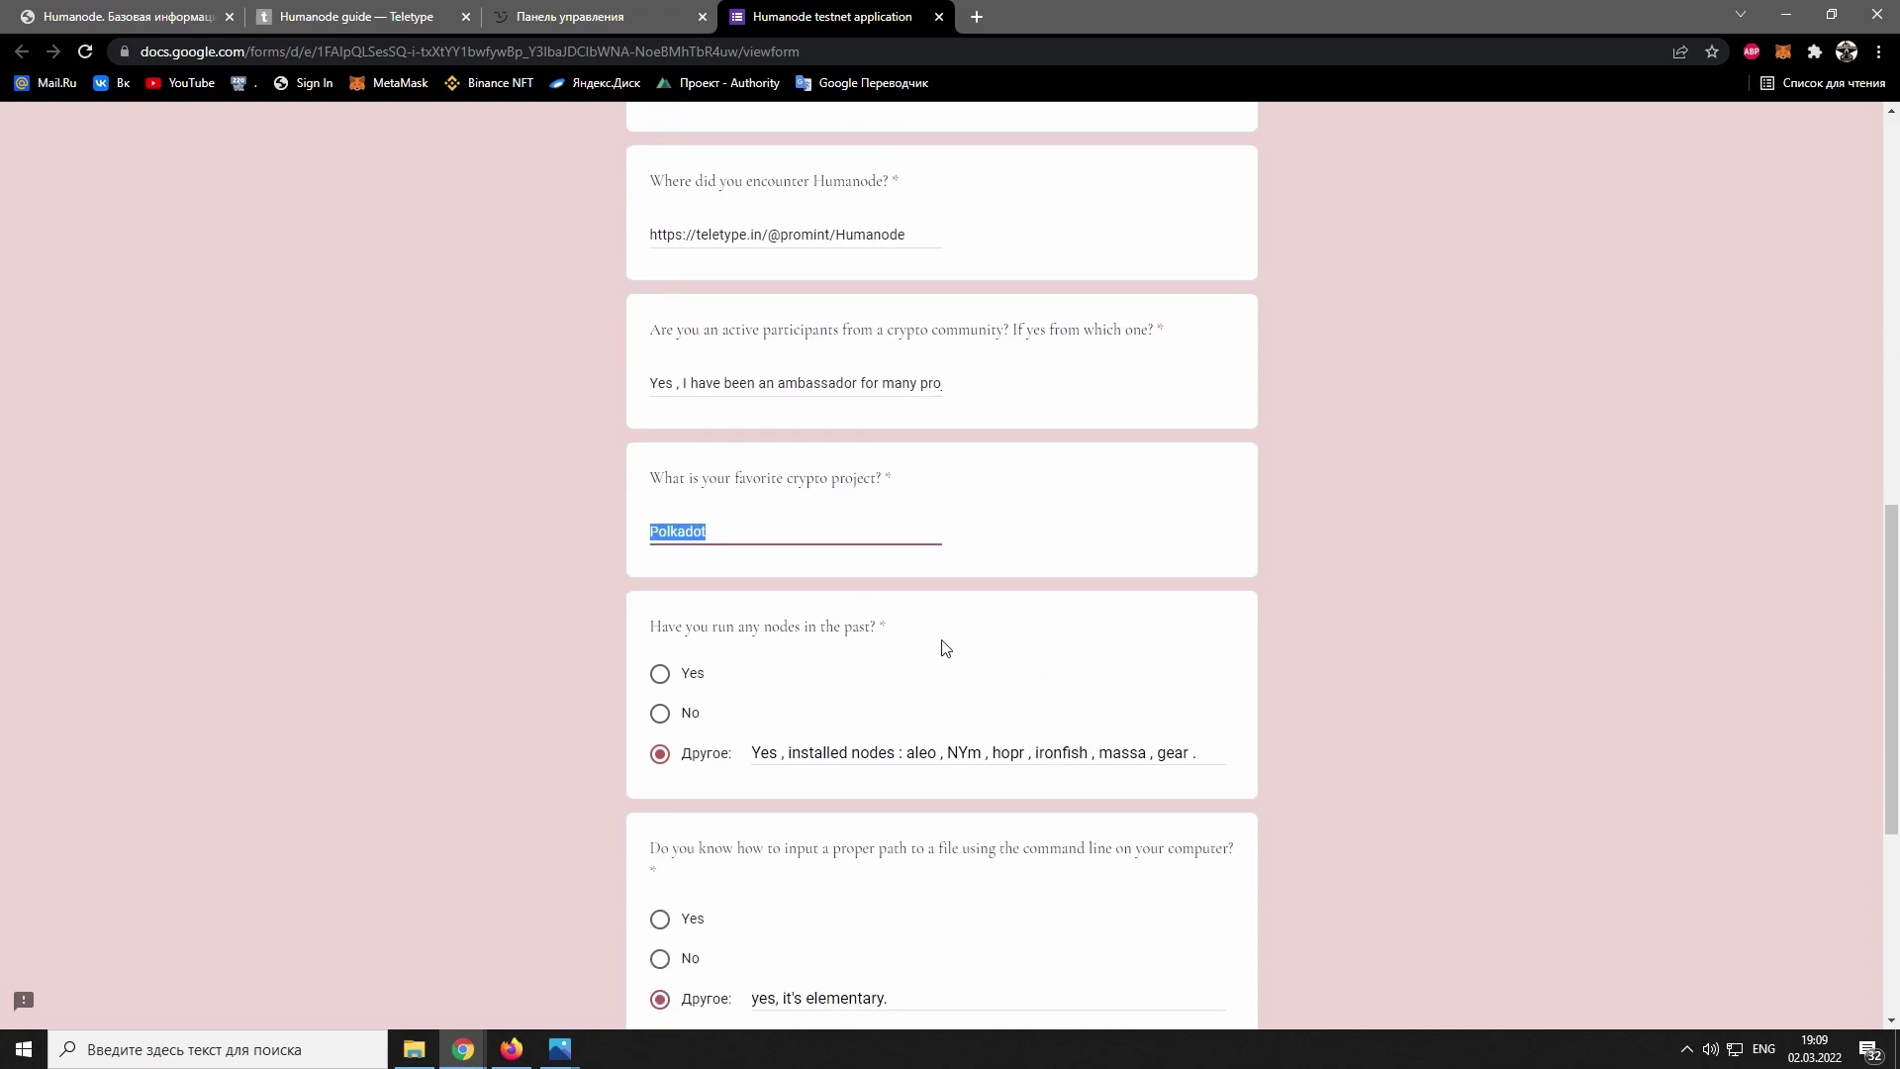
{"action": "scroll", "coordinate": [927, 638], "scroll_direction": "down", "scroll_amount": 1}
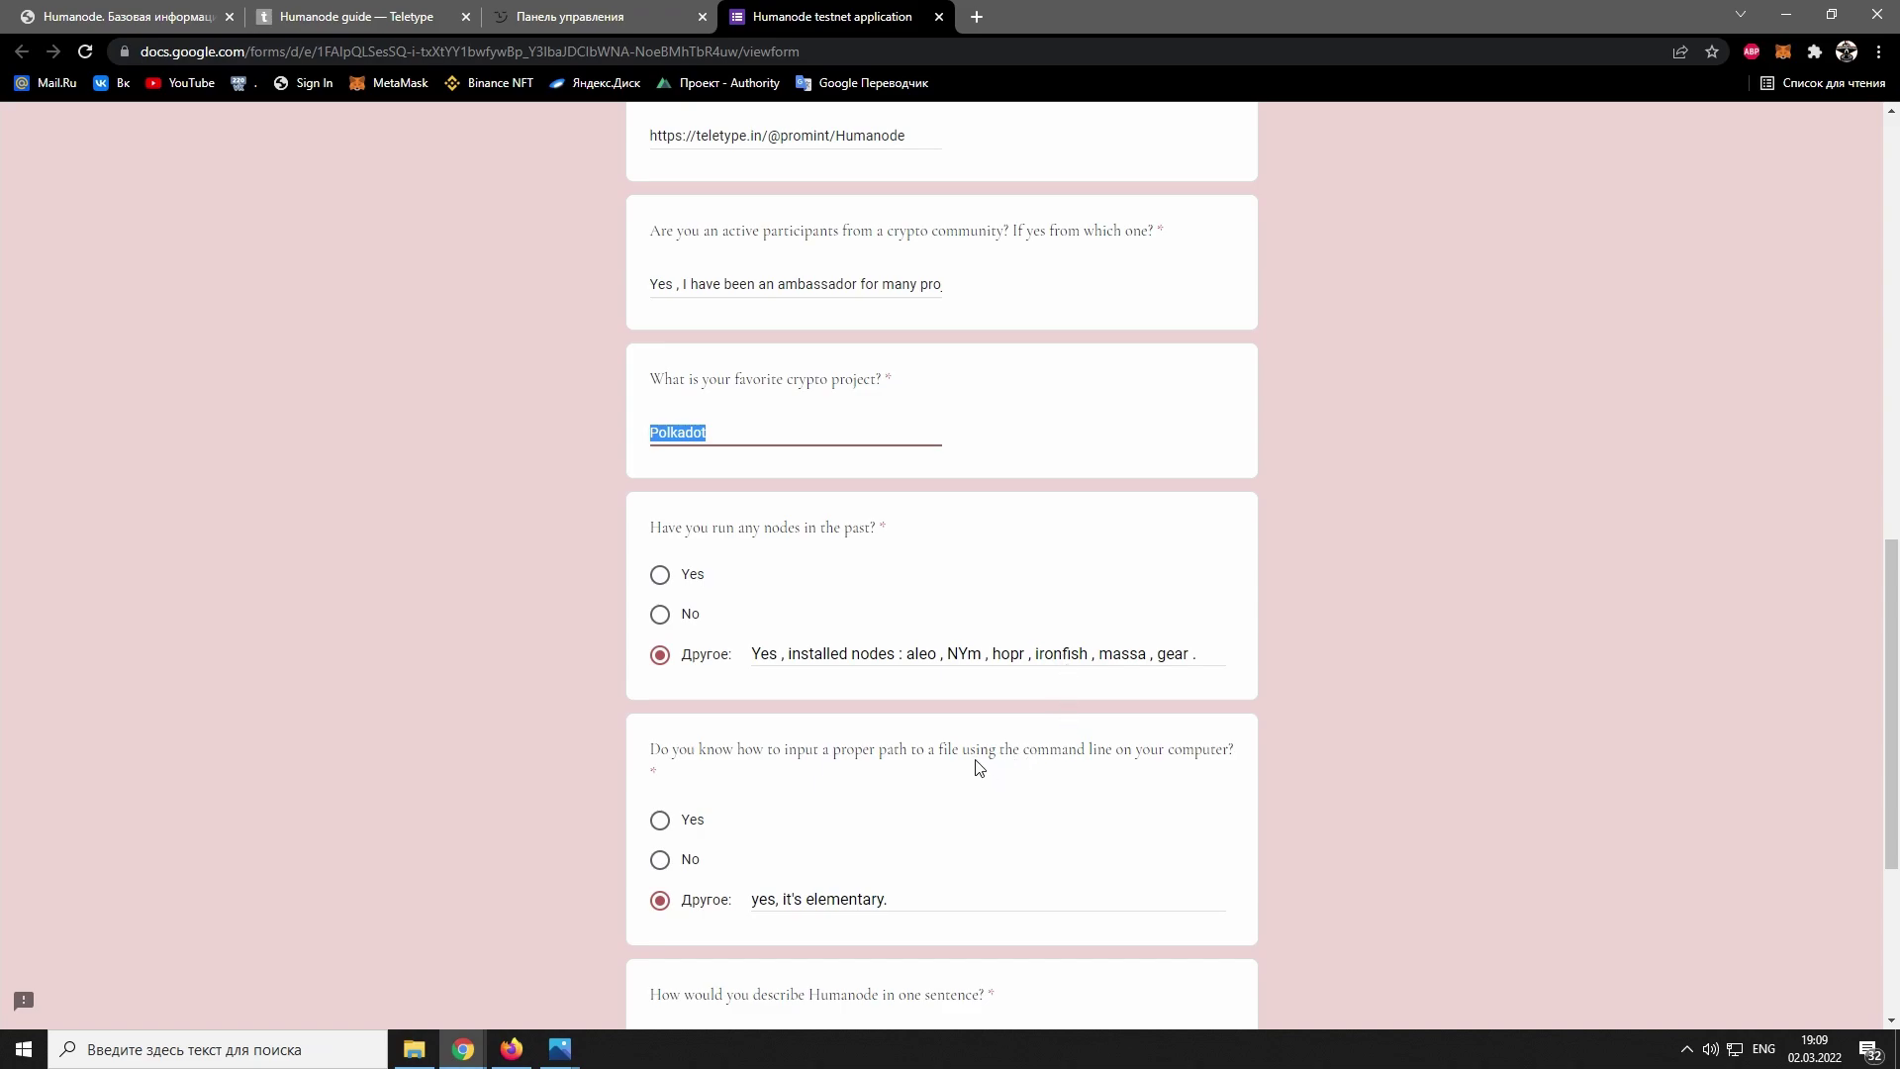
{"action": "scroll", "coordinate": [1025, 760], "scroll_direction": "down", "scroll_amount": 4}
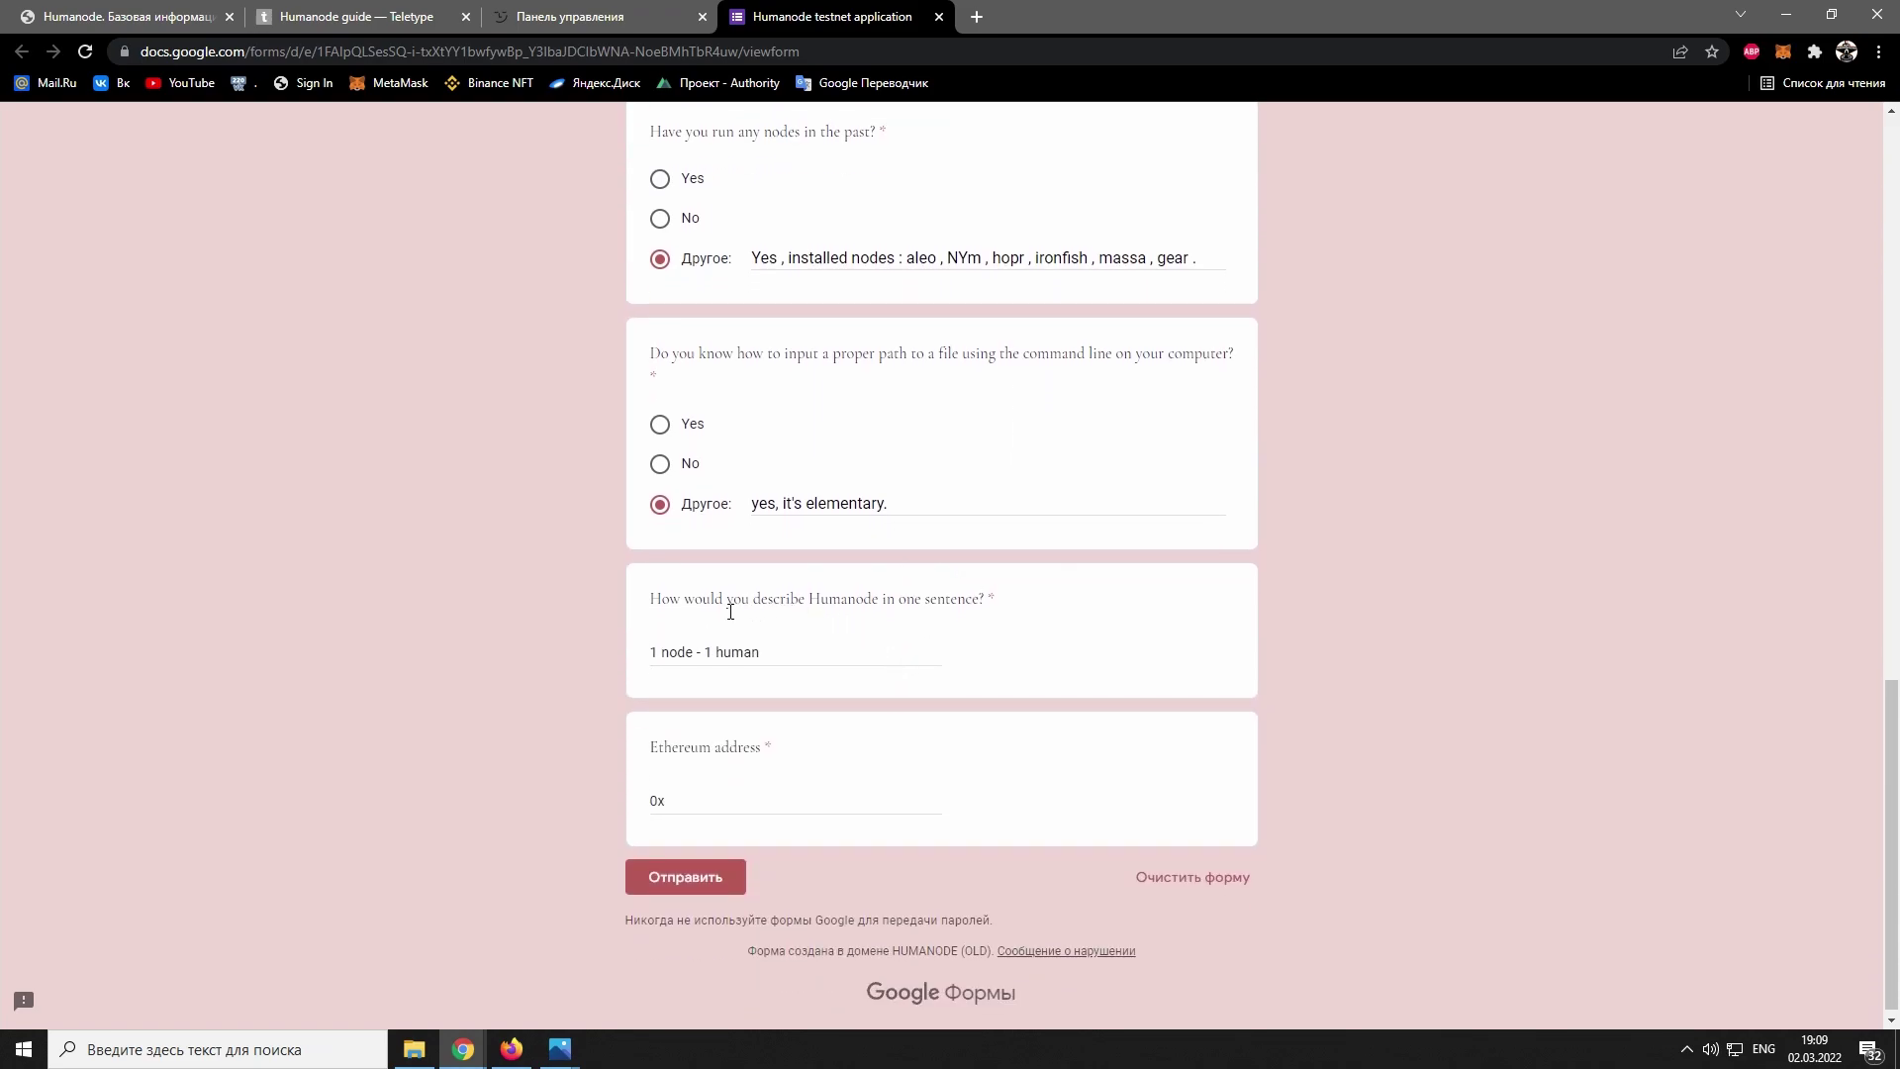
{"action": "left_click_drag", "start_coordinate": [652, 605], "coordinate": [1003, 613]}
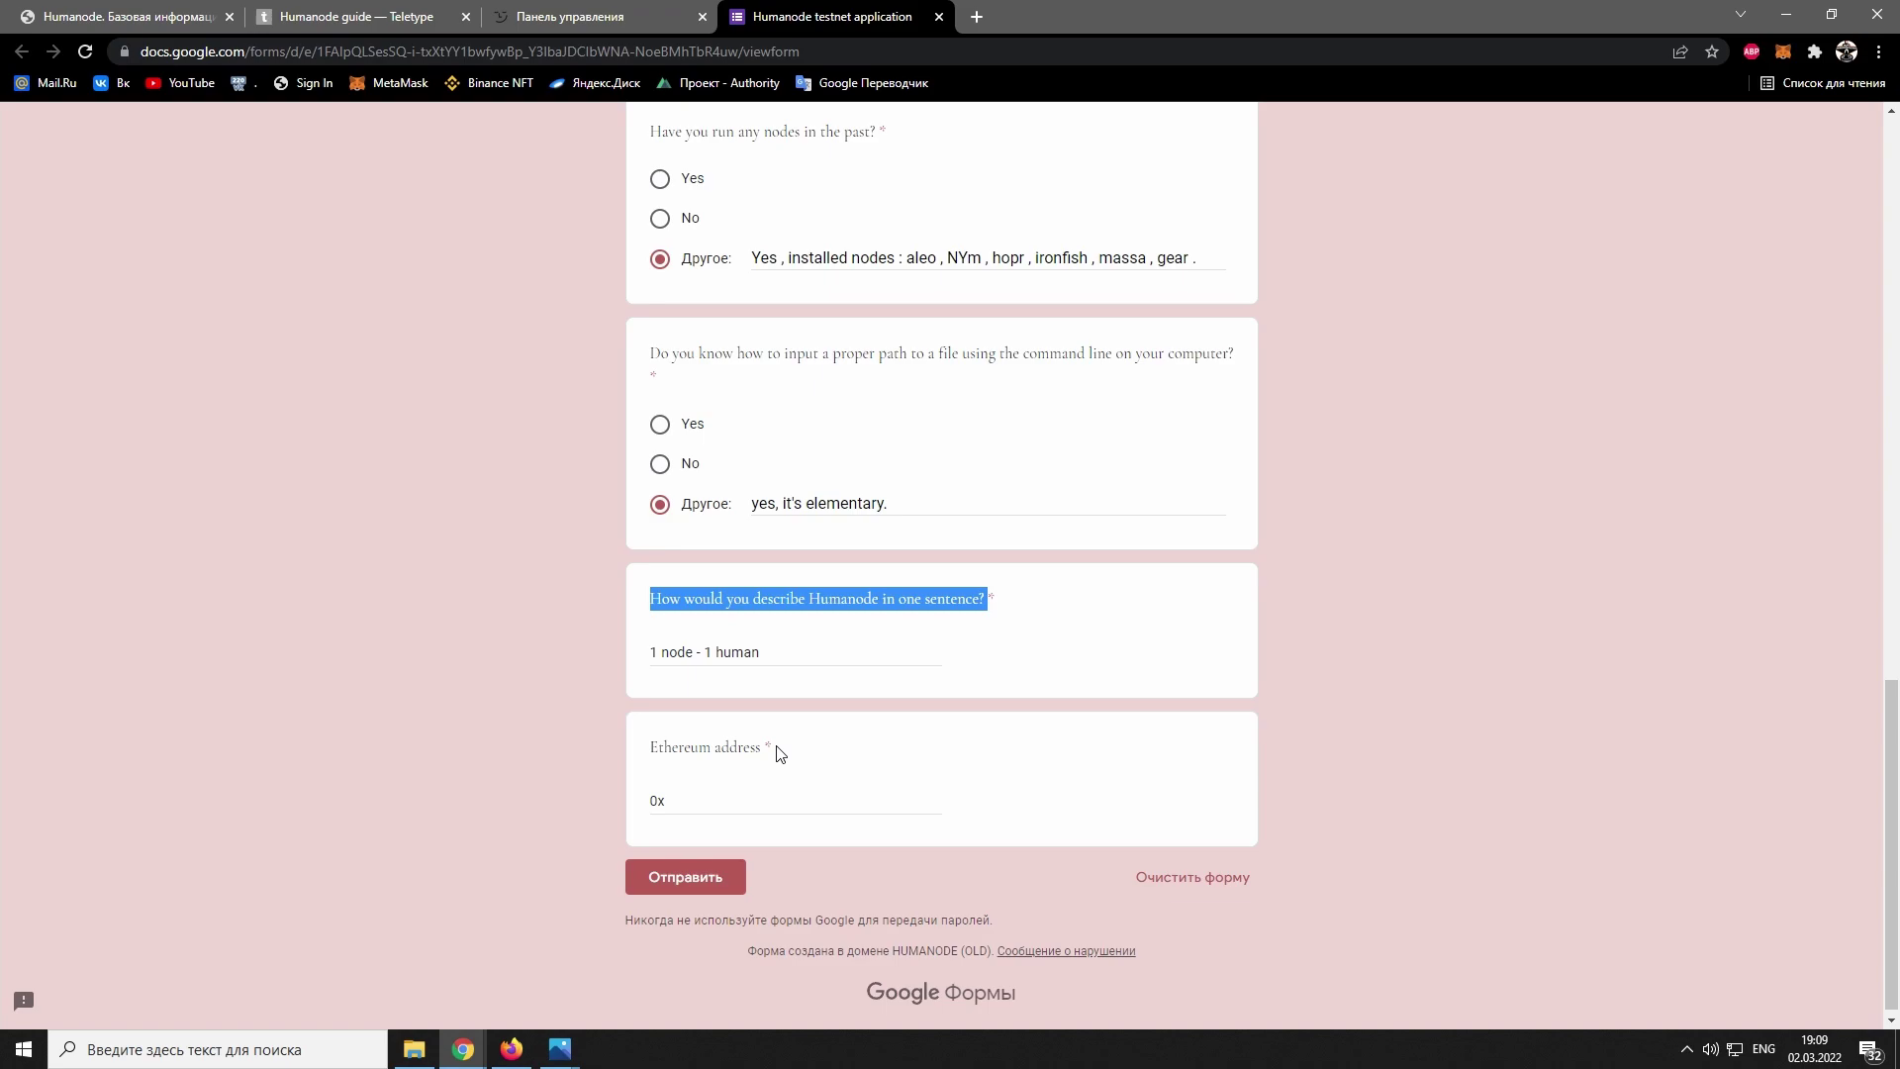
Step: Switch to Firefox and search its add-ons for "metamask"
{"action": "left_click", "coordinate": [521, 1056]}
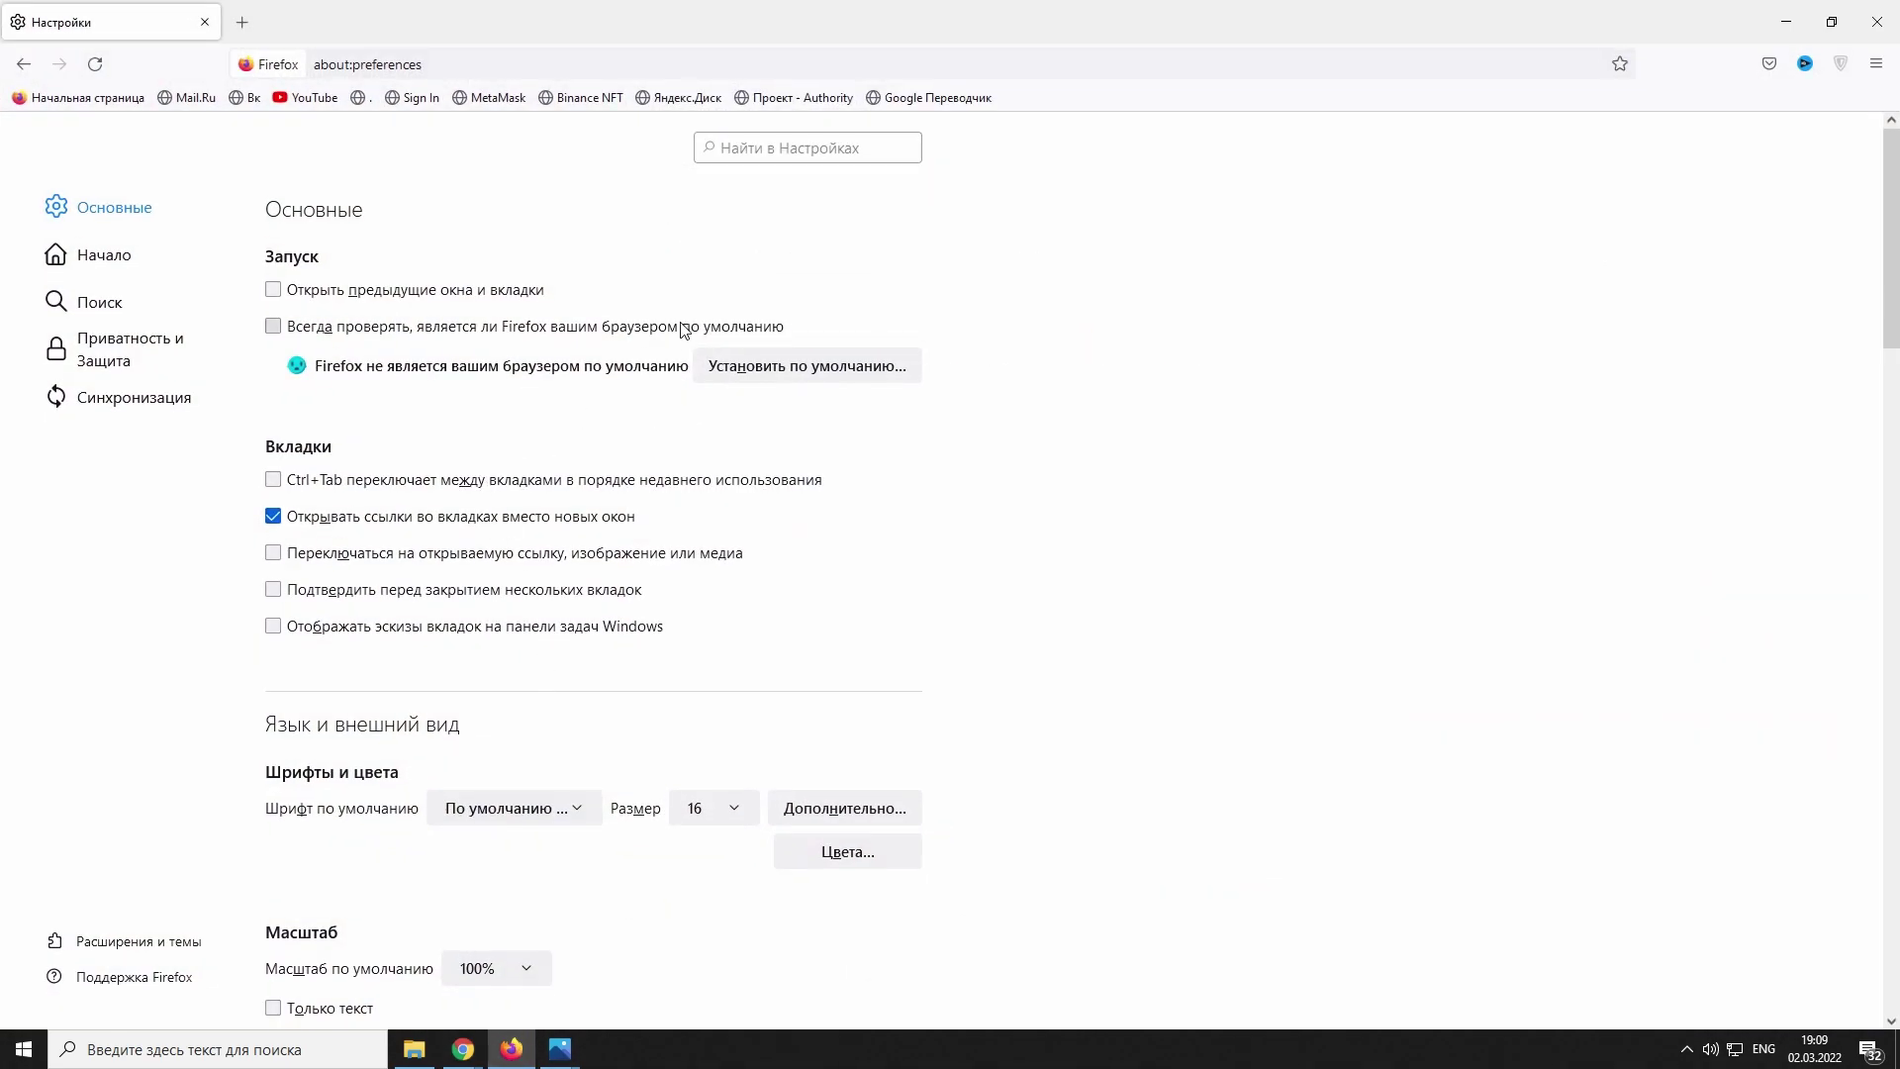
{"action": "left_click", "coordinate": [164, 938]}
{"action": "left_click", "coordinate": [760, 151]}
{"action": "type", "text": "metamask"}
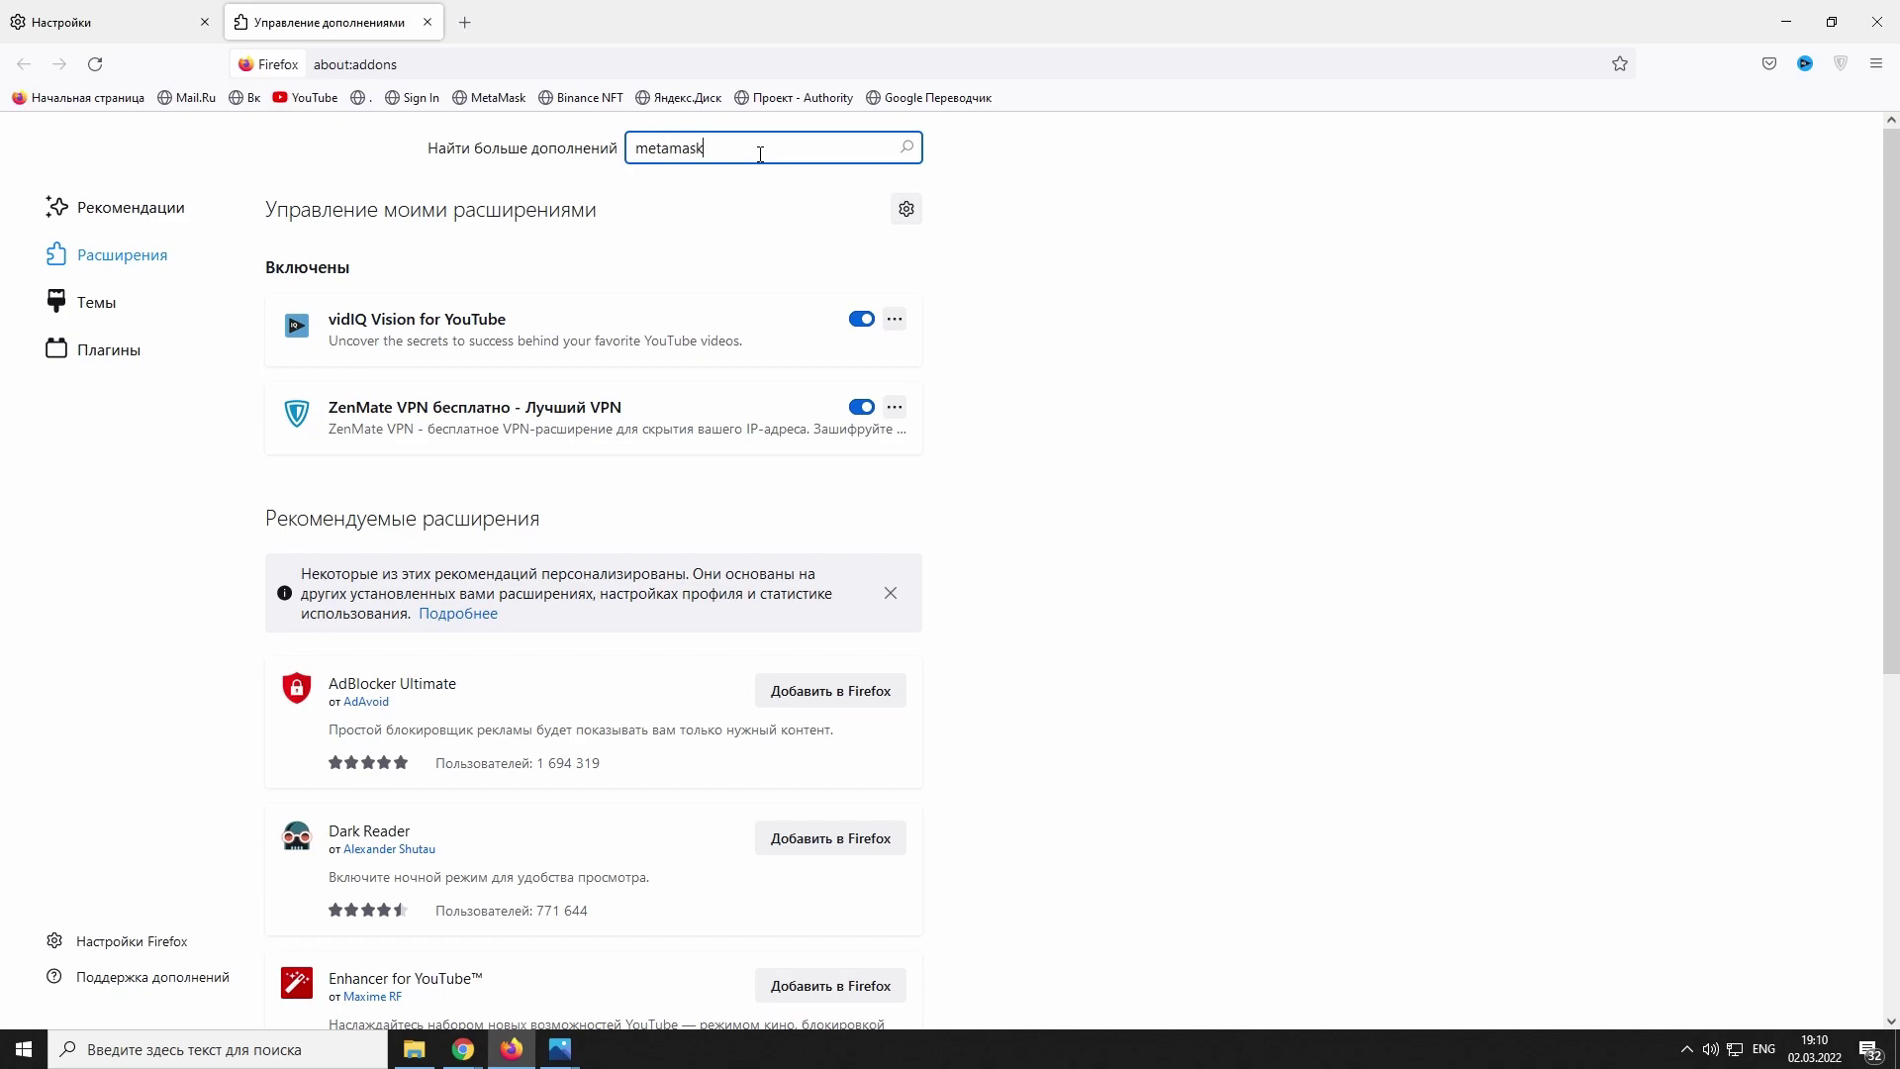
{"action": "key", "text": "Return"}
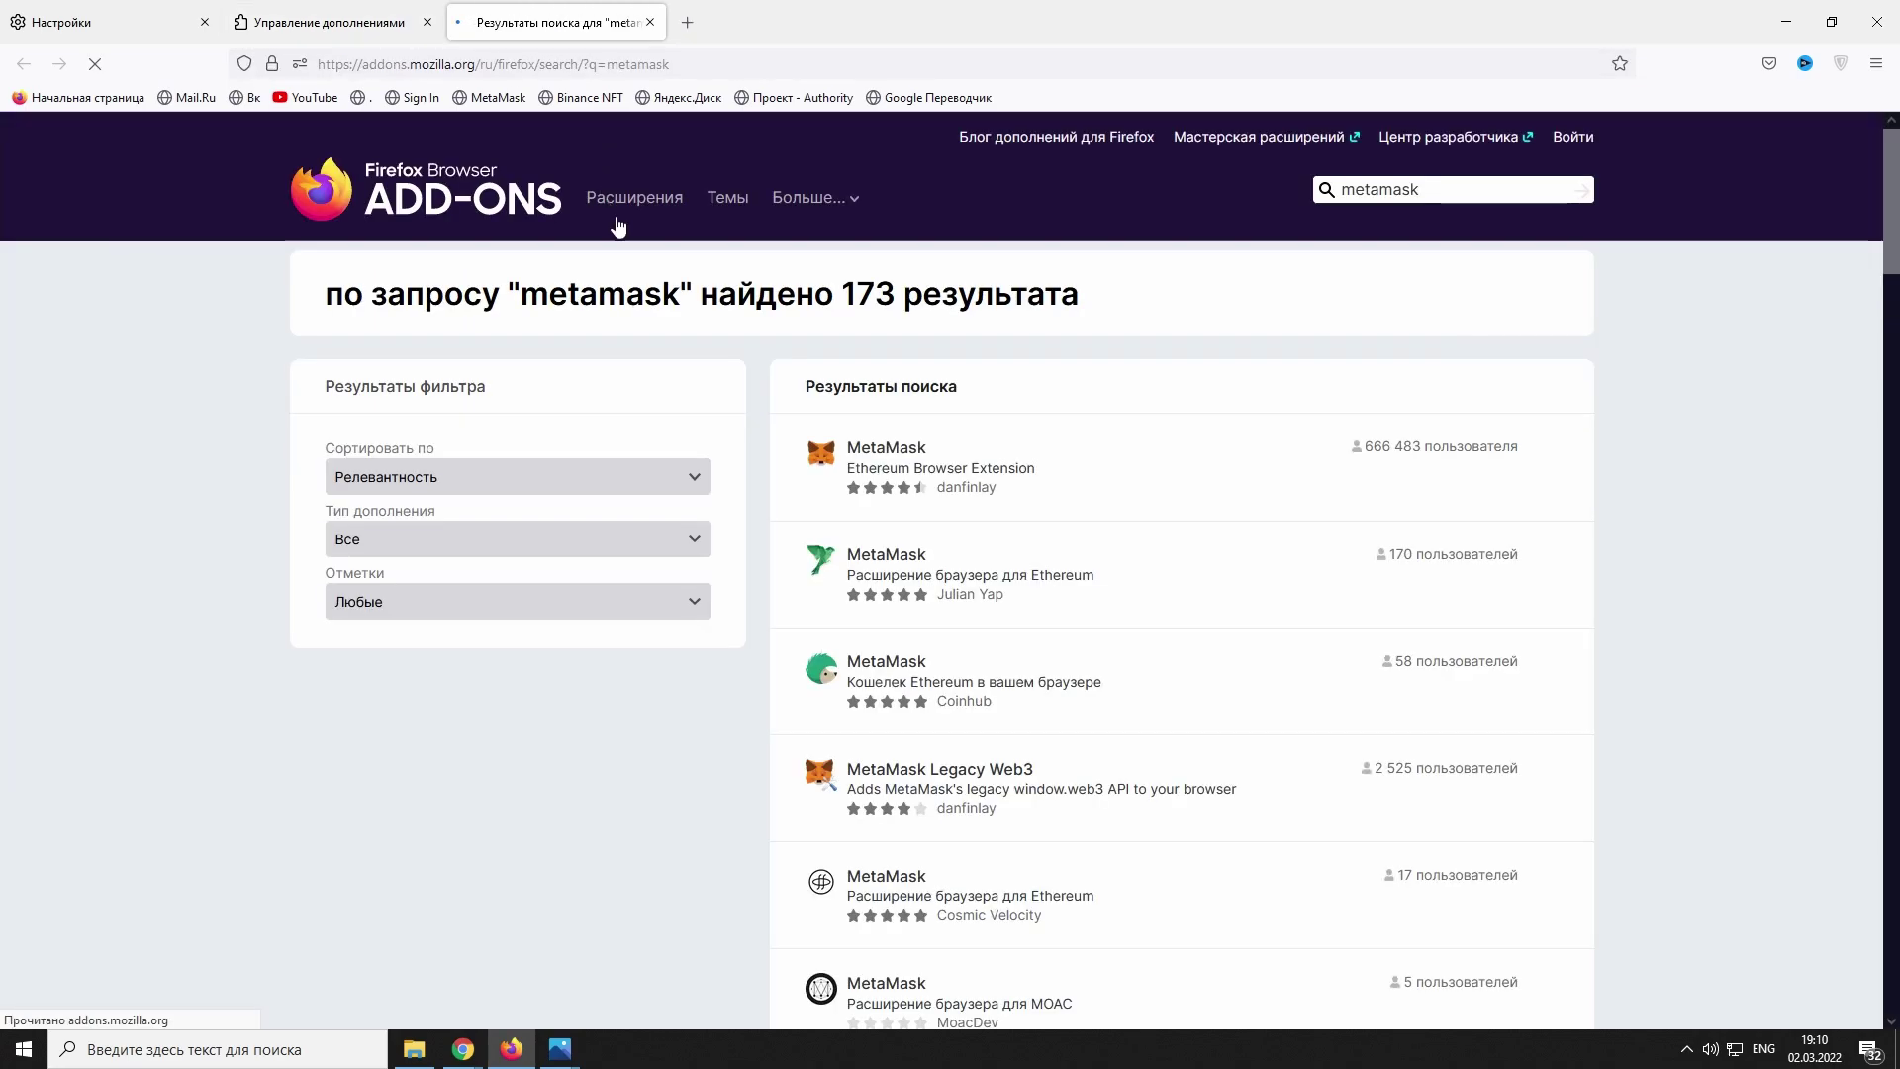
Step: Install the MetaMask Ethereum Browser Extension by danfinlay and grant the permissions it requests
{"action": "left_click", "coordinate": [1064, 479]}
{"action": "left_click", "coordinate": [980, 606]}
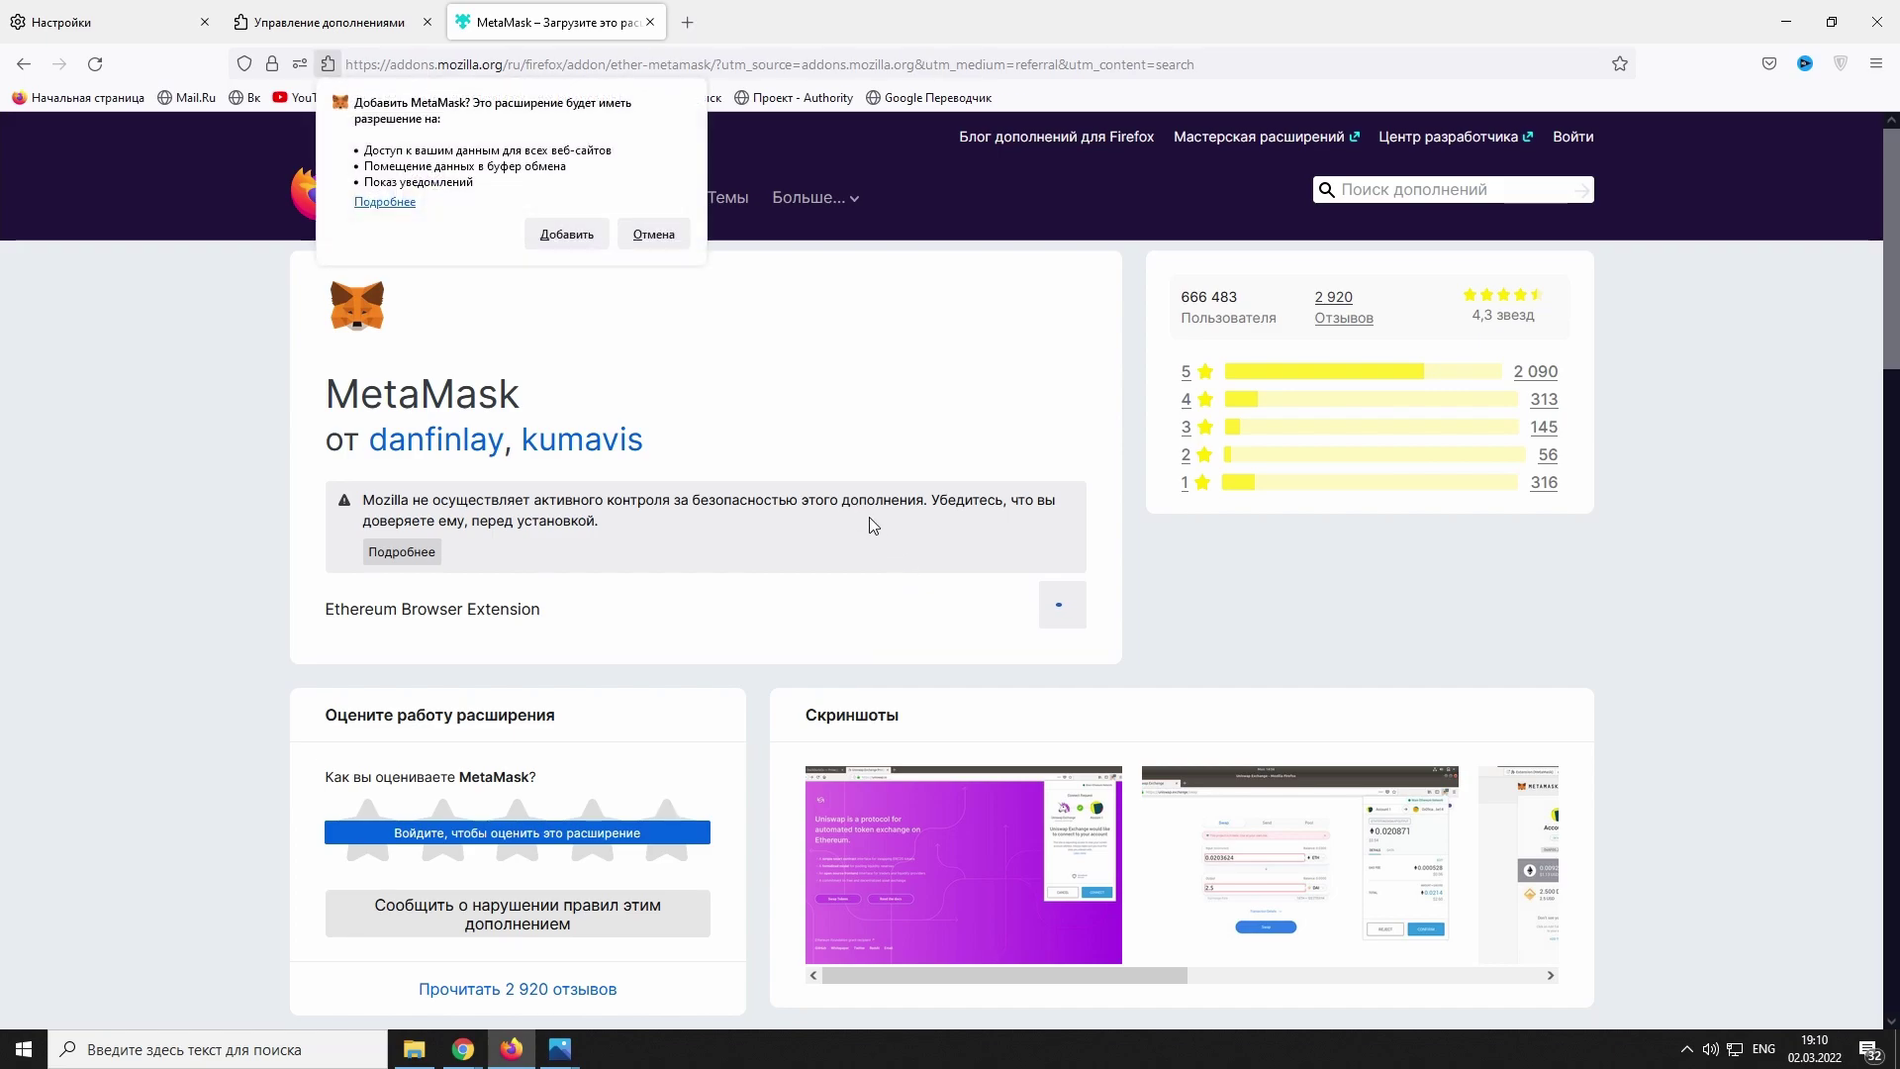
{"action": "left_click", "coordinate": [567, 233]}
Step: Begin the MetaMask setup by creating a new wallet and agreeing to usage data collection
{"action": "left_click", "coordinate": [1841, 64]}
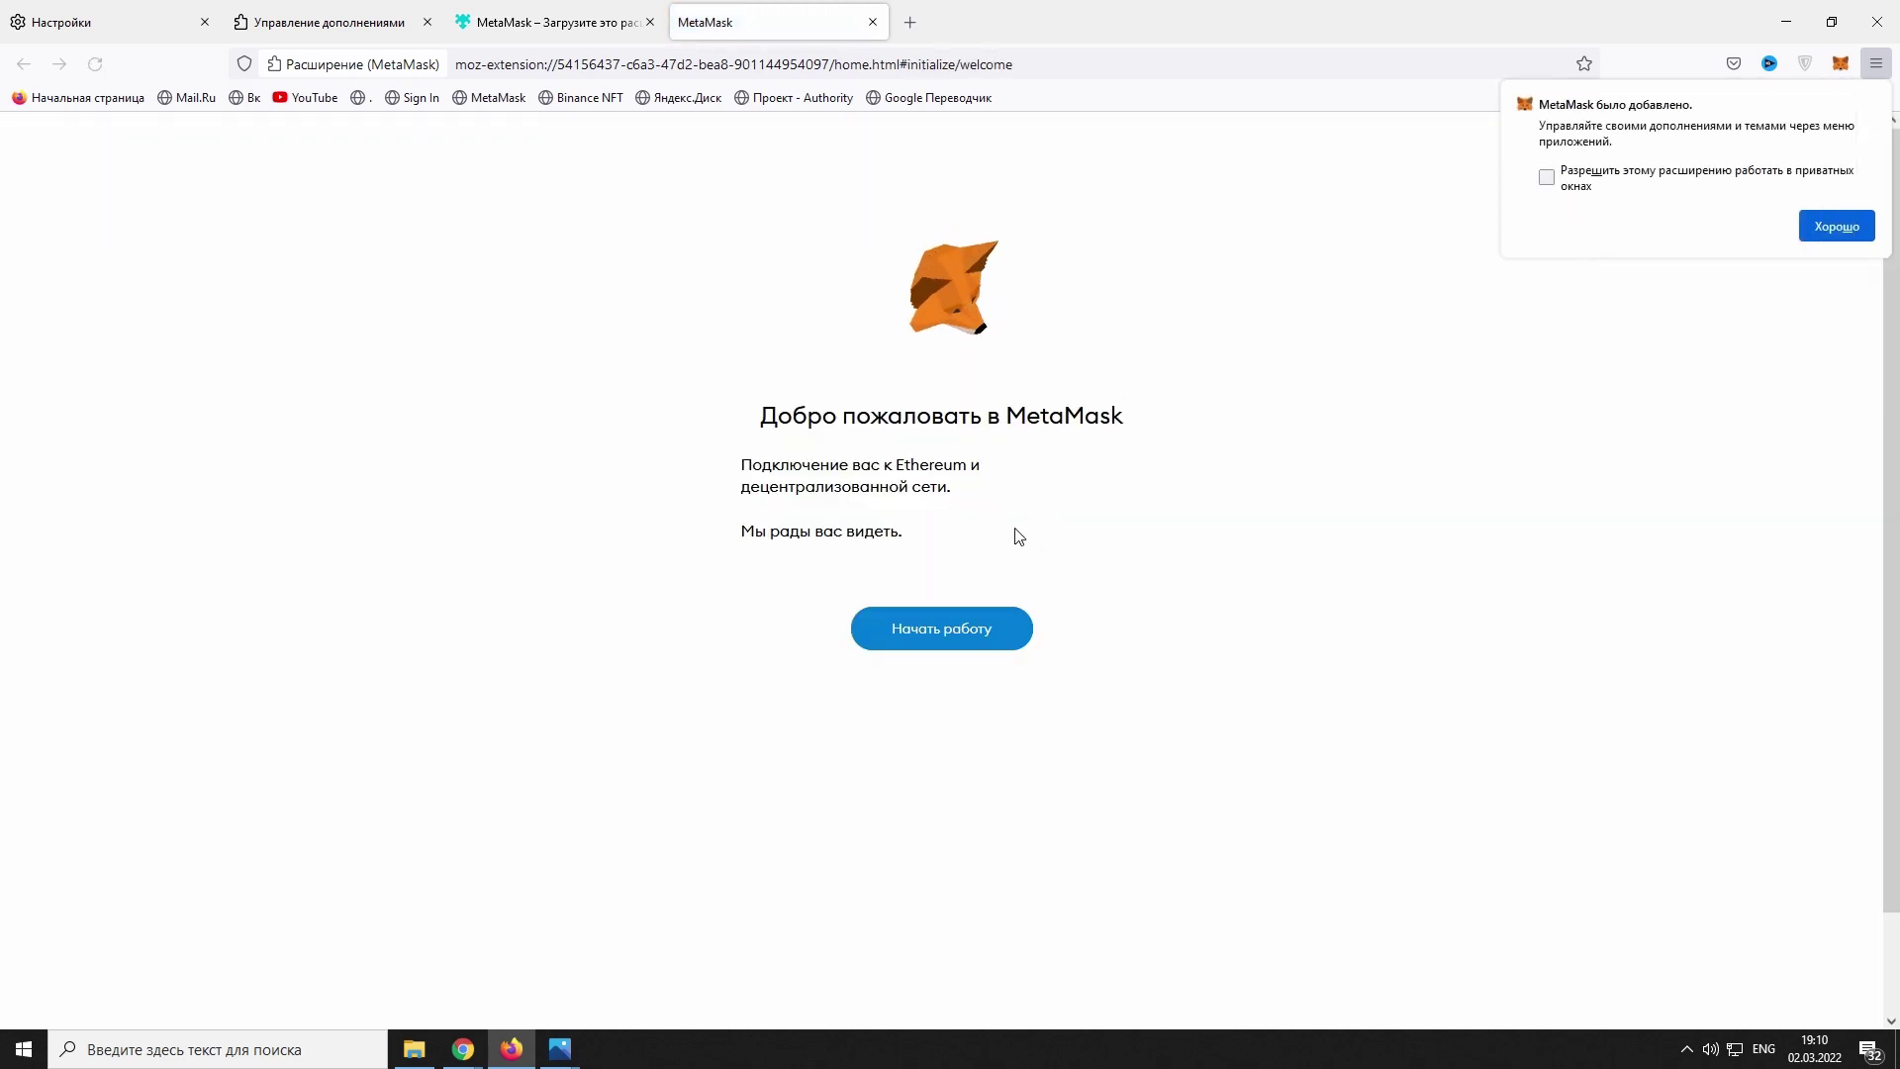
{"action": "left_click", "coordinate": [930, 634]}
{"action": "left_click", "coordinate": [1133, 534]}
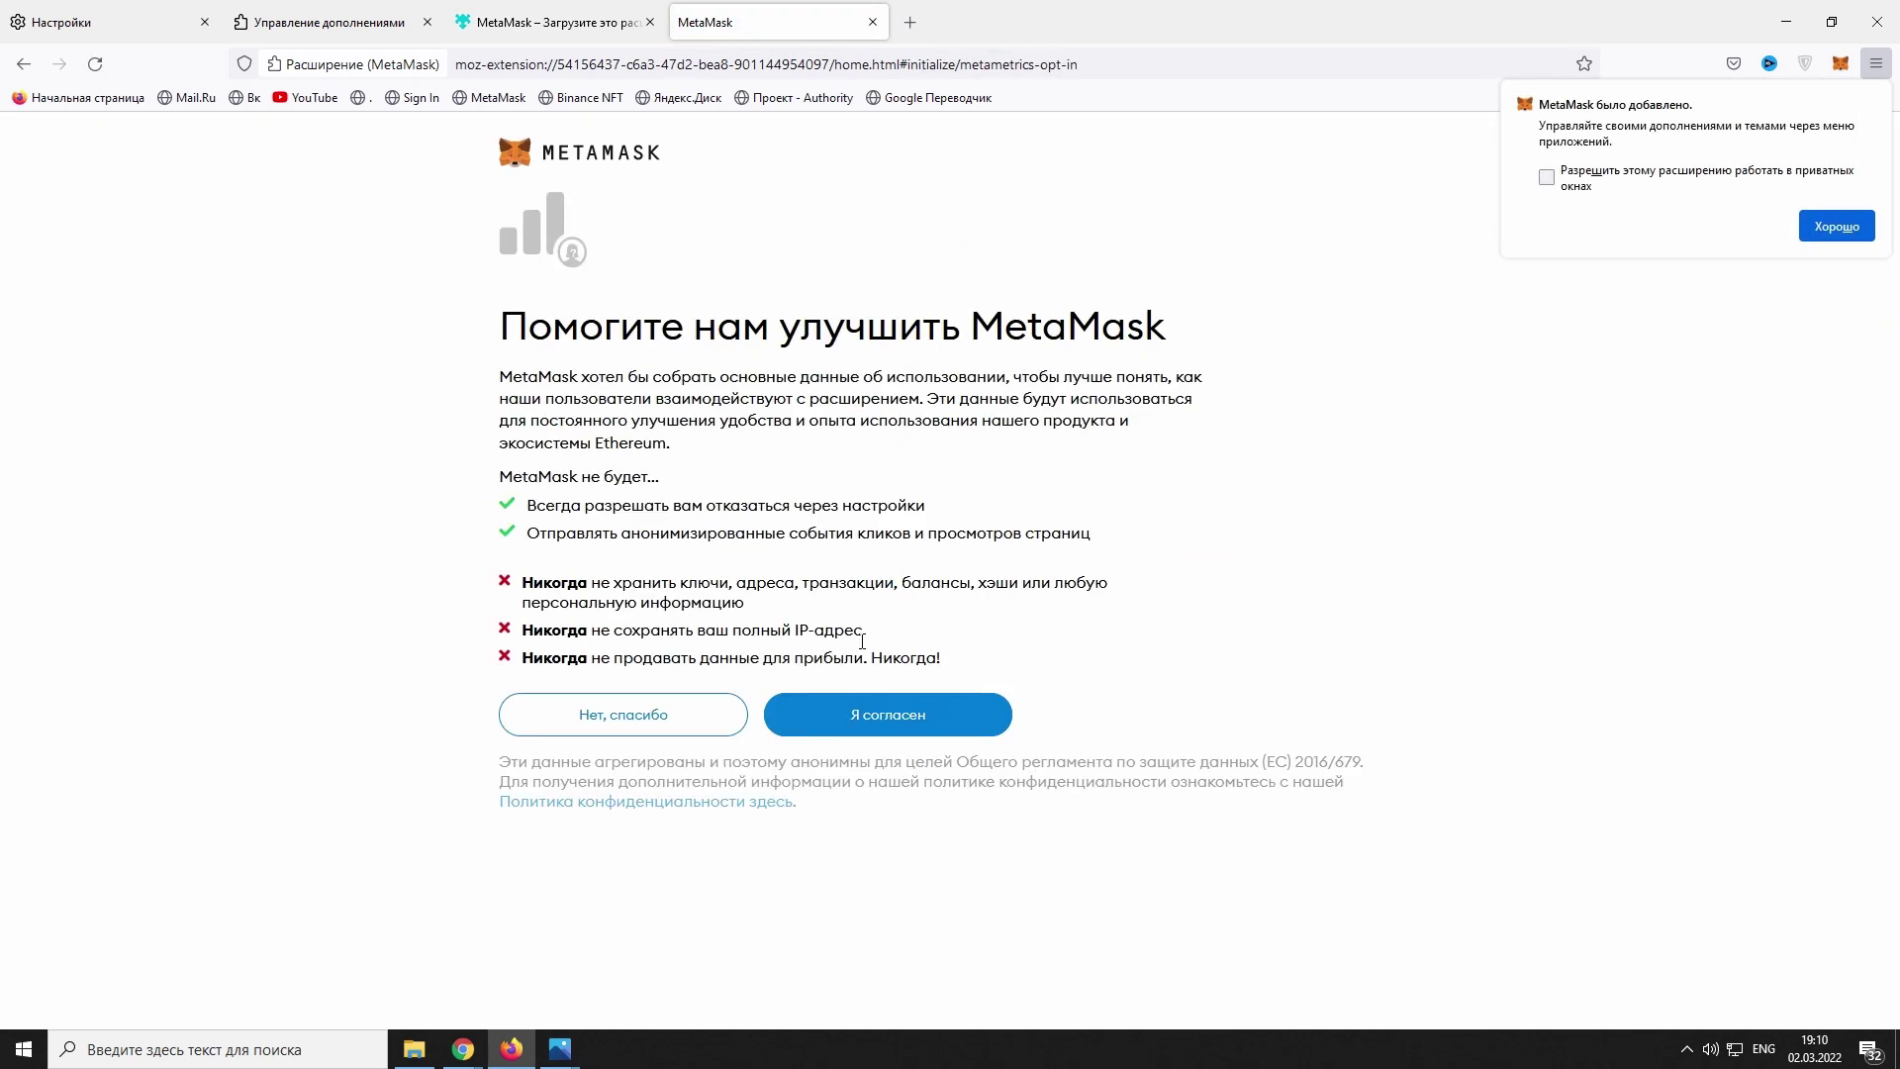
{"action": "left_click", "coordinate": [836, 714]}
Step: Create the MetaMask wallet with a new password entered twice, accept the terms of use, and dismiss the browser prompts
{"action": "left_click", "coordinate": [675, 369]}
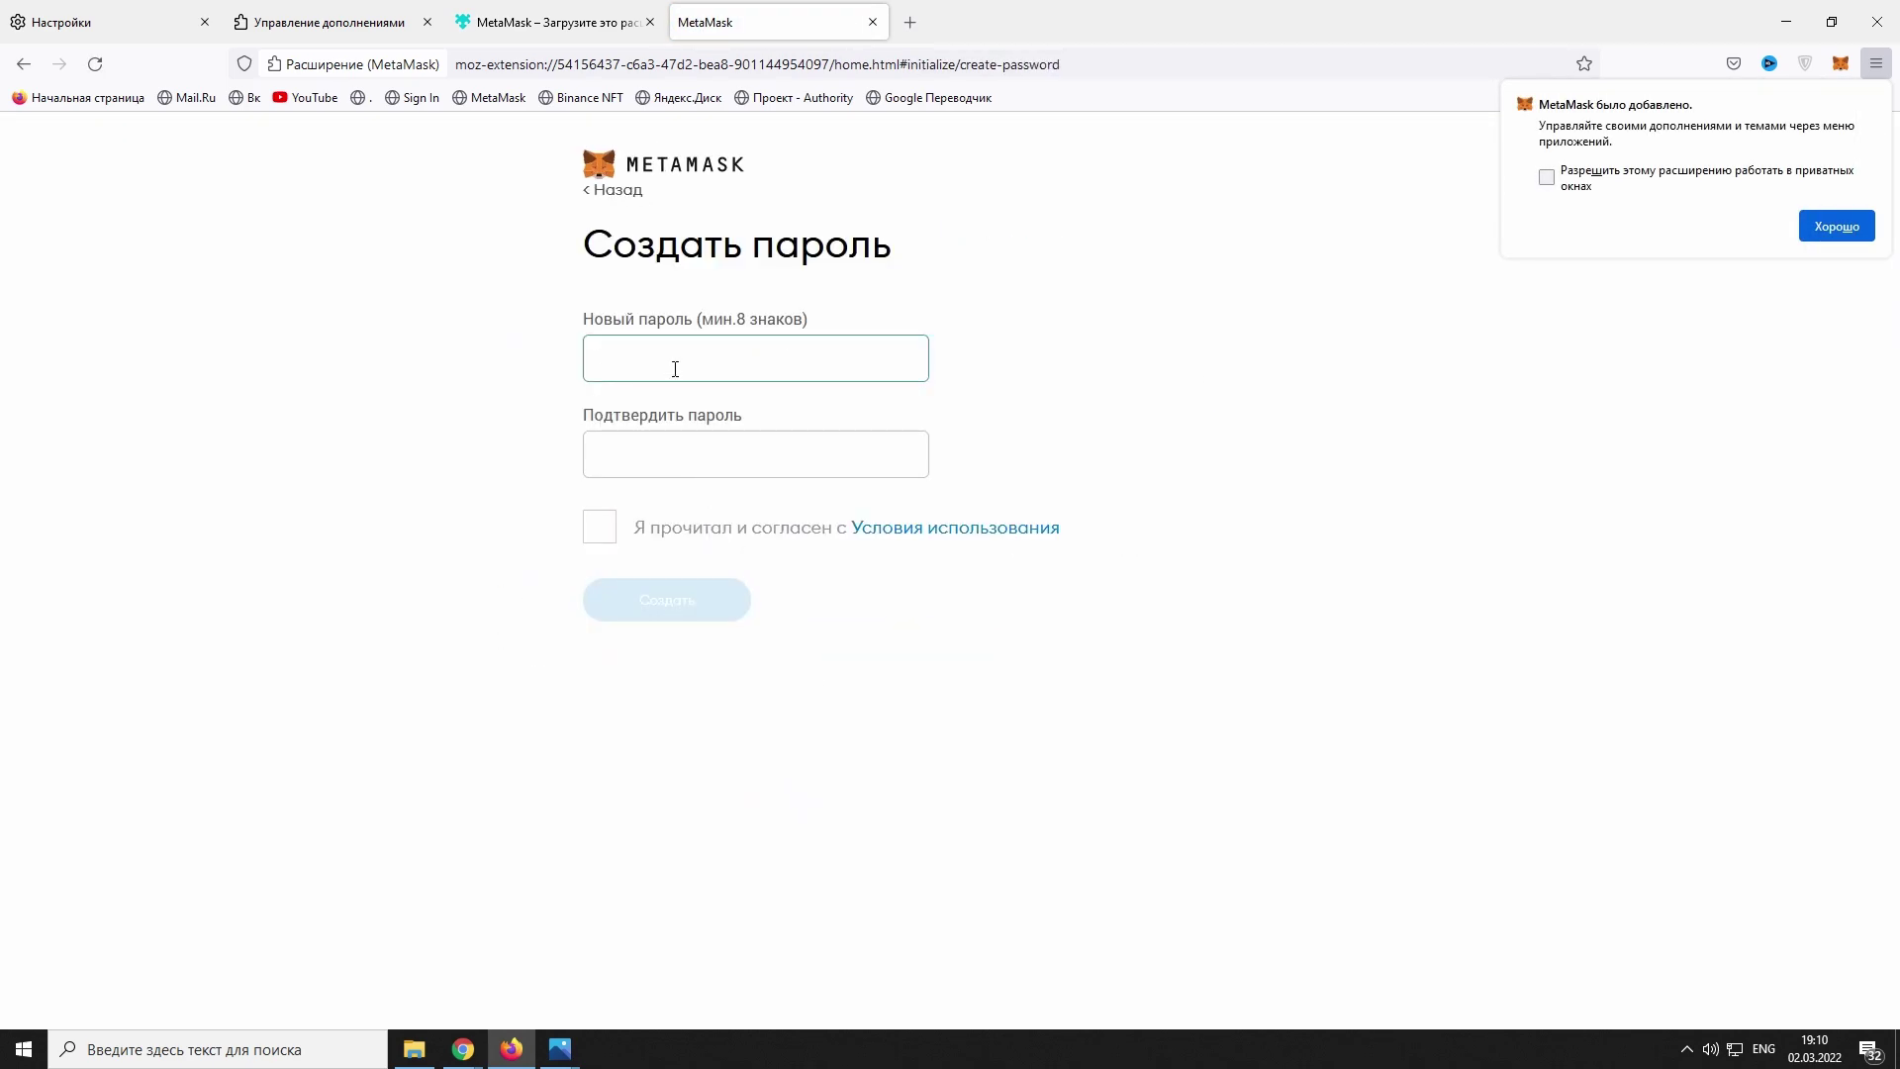
{"action": "type", "text": "••••••••••••"}
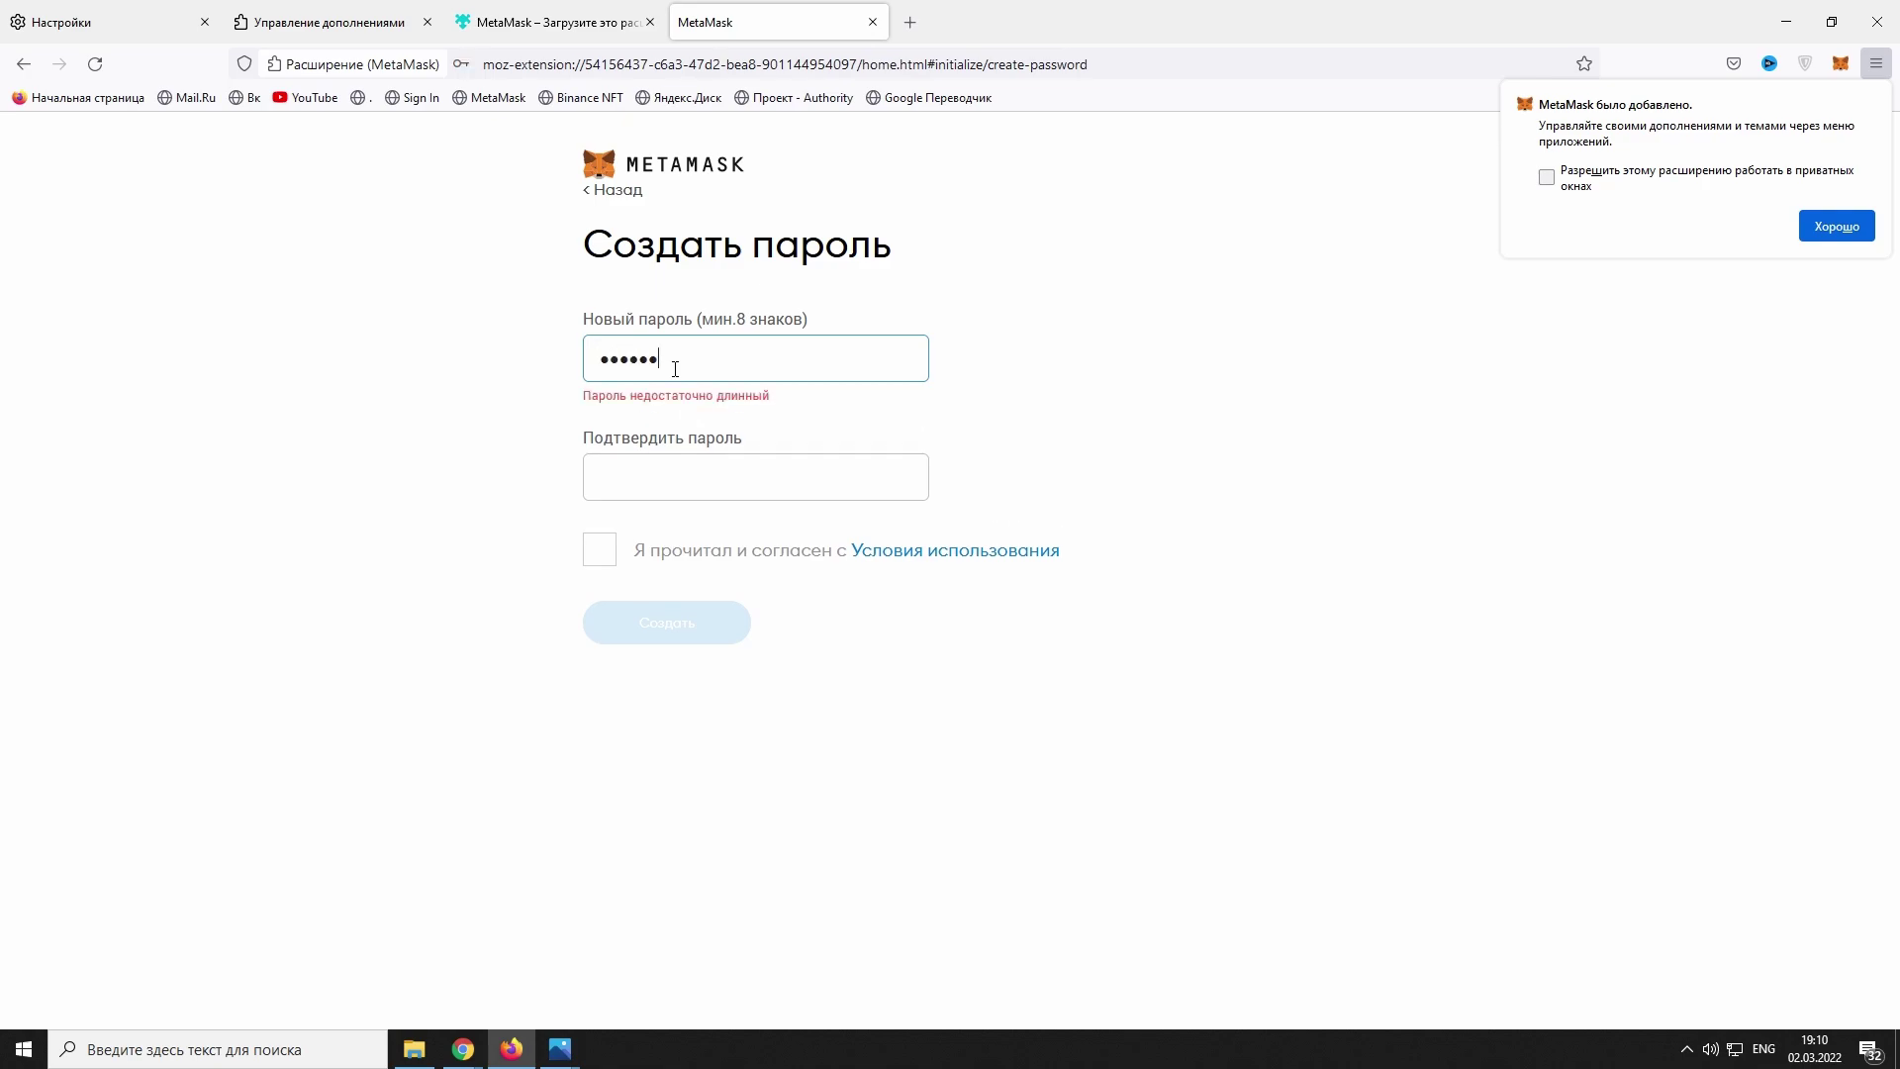
{"action": "type", "text": "•••"}
{"action": "left_click", "coordinate": [688, 472]}
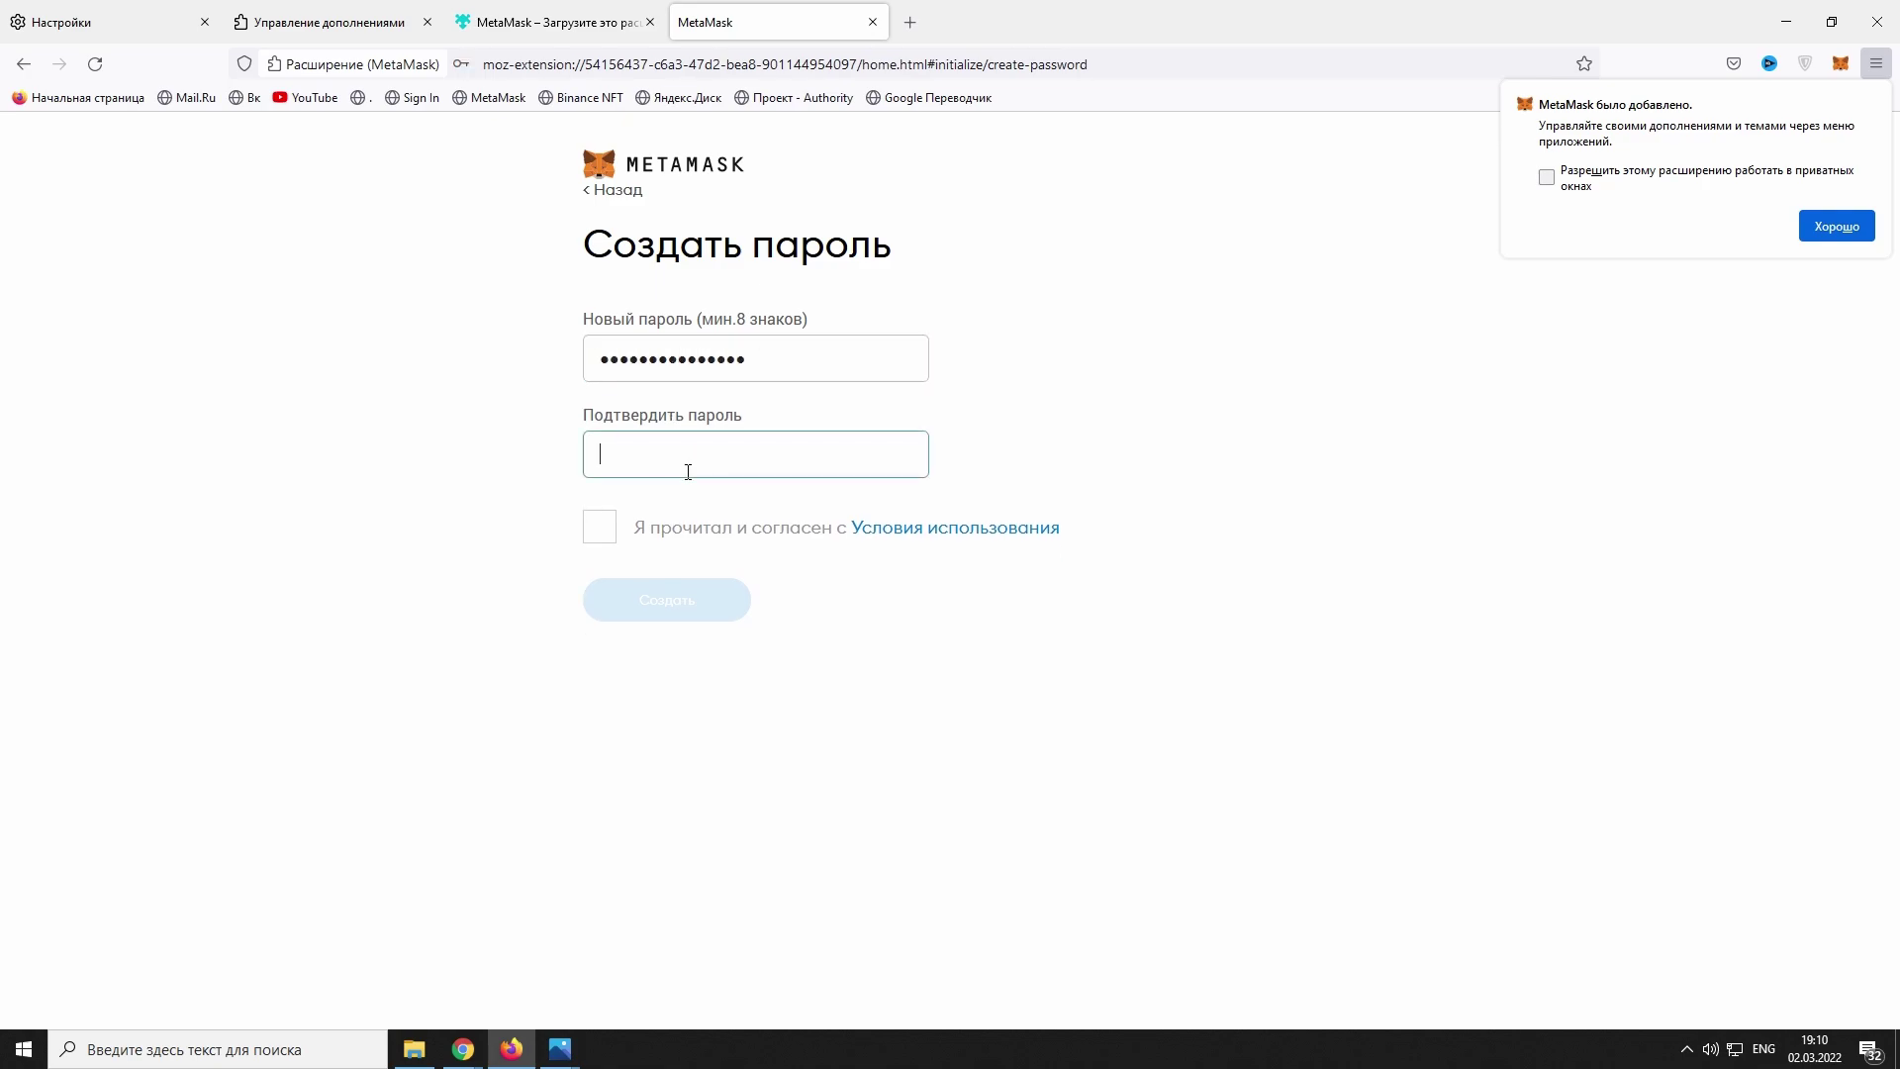
{"action": "type", "text": "•••••••••••••••"}
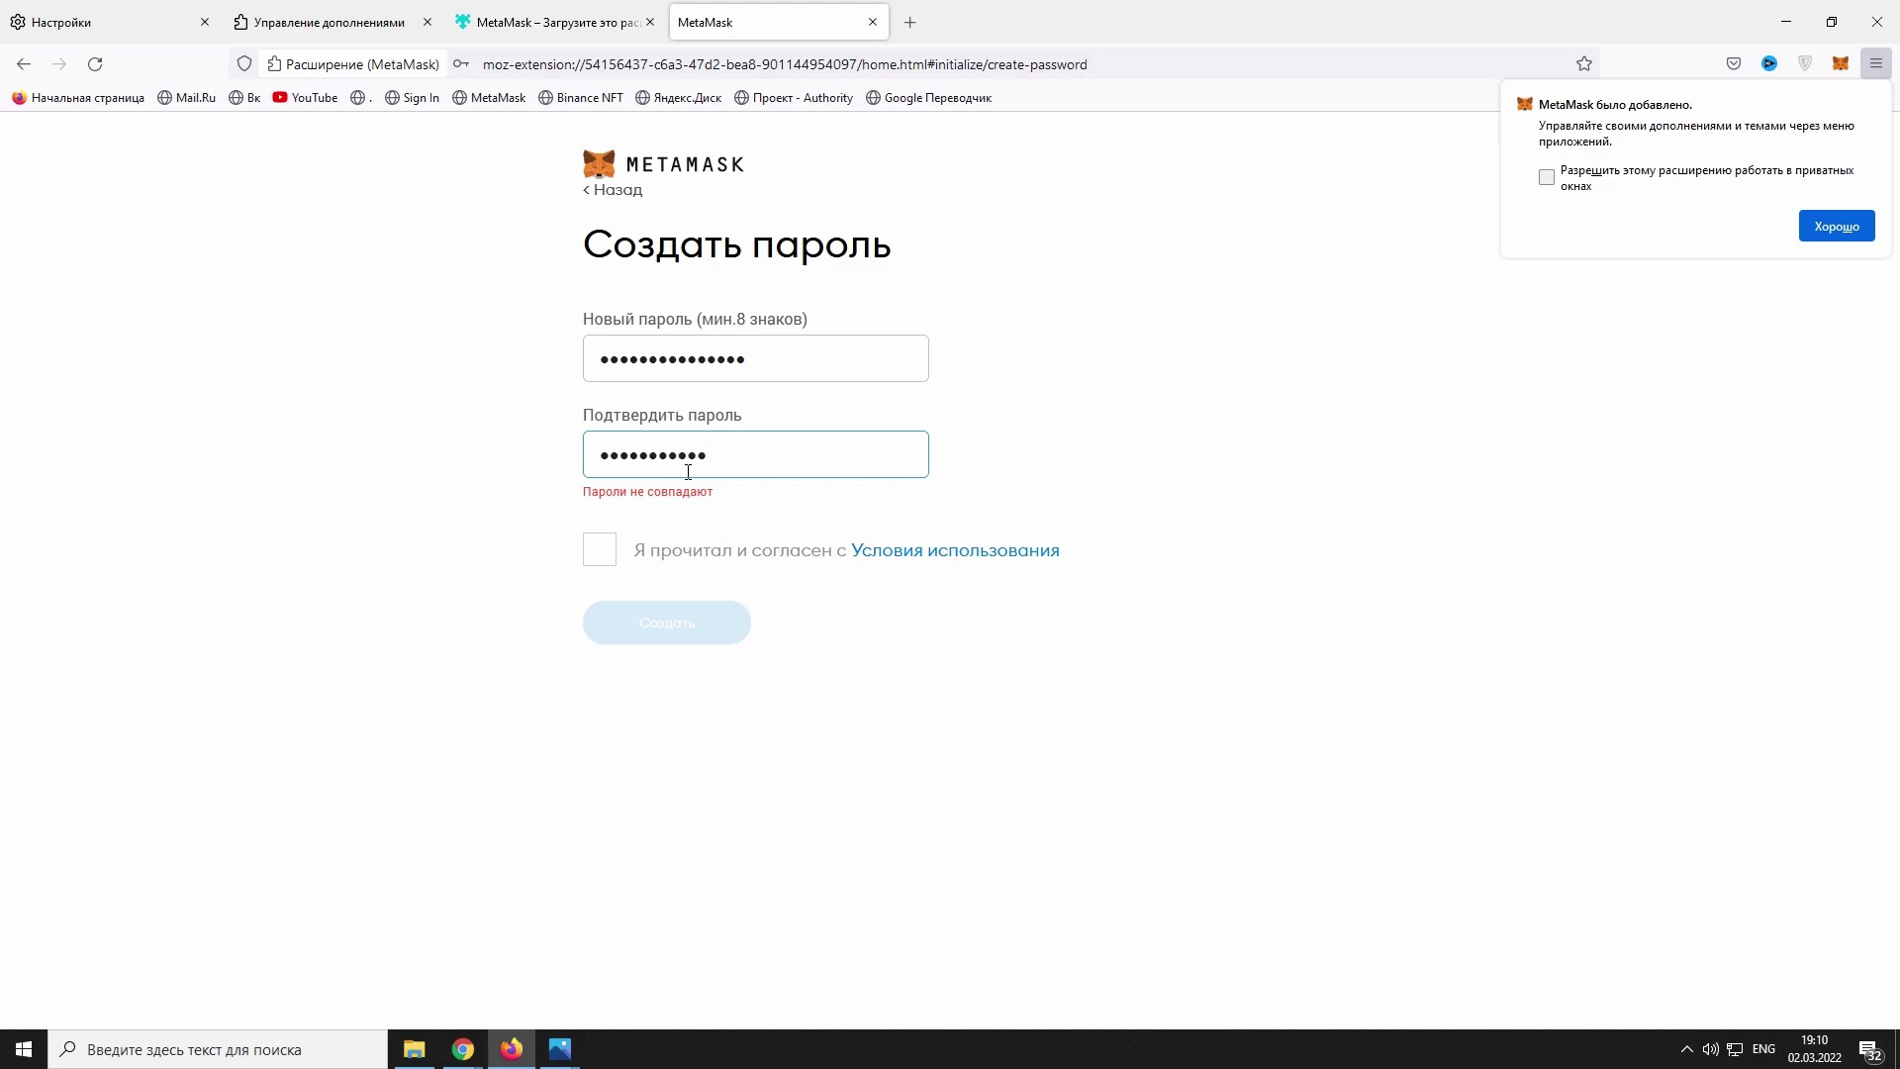
{"action": "left_click", "coordinate": [599, 534]}
{"action": "left_click", "coordinate": [665, 598]}
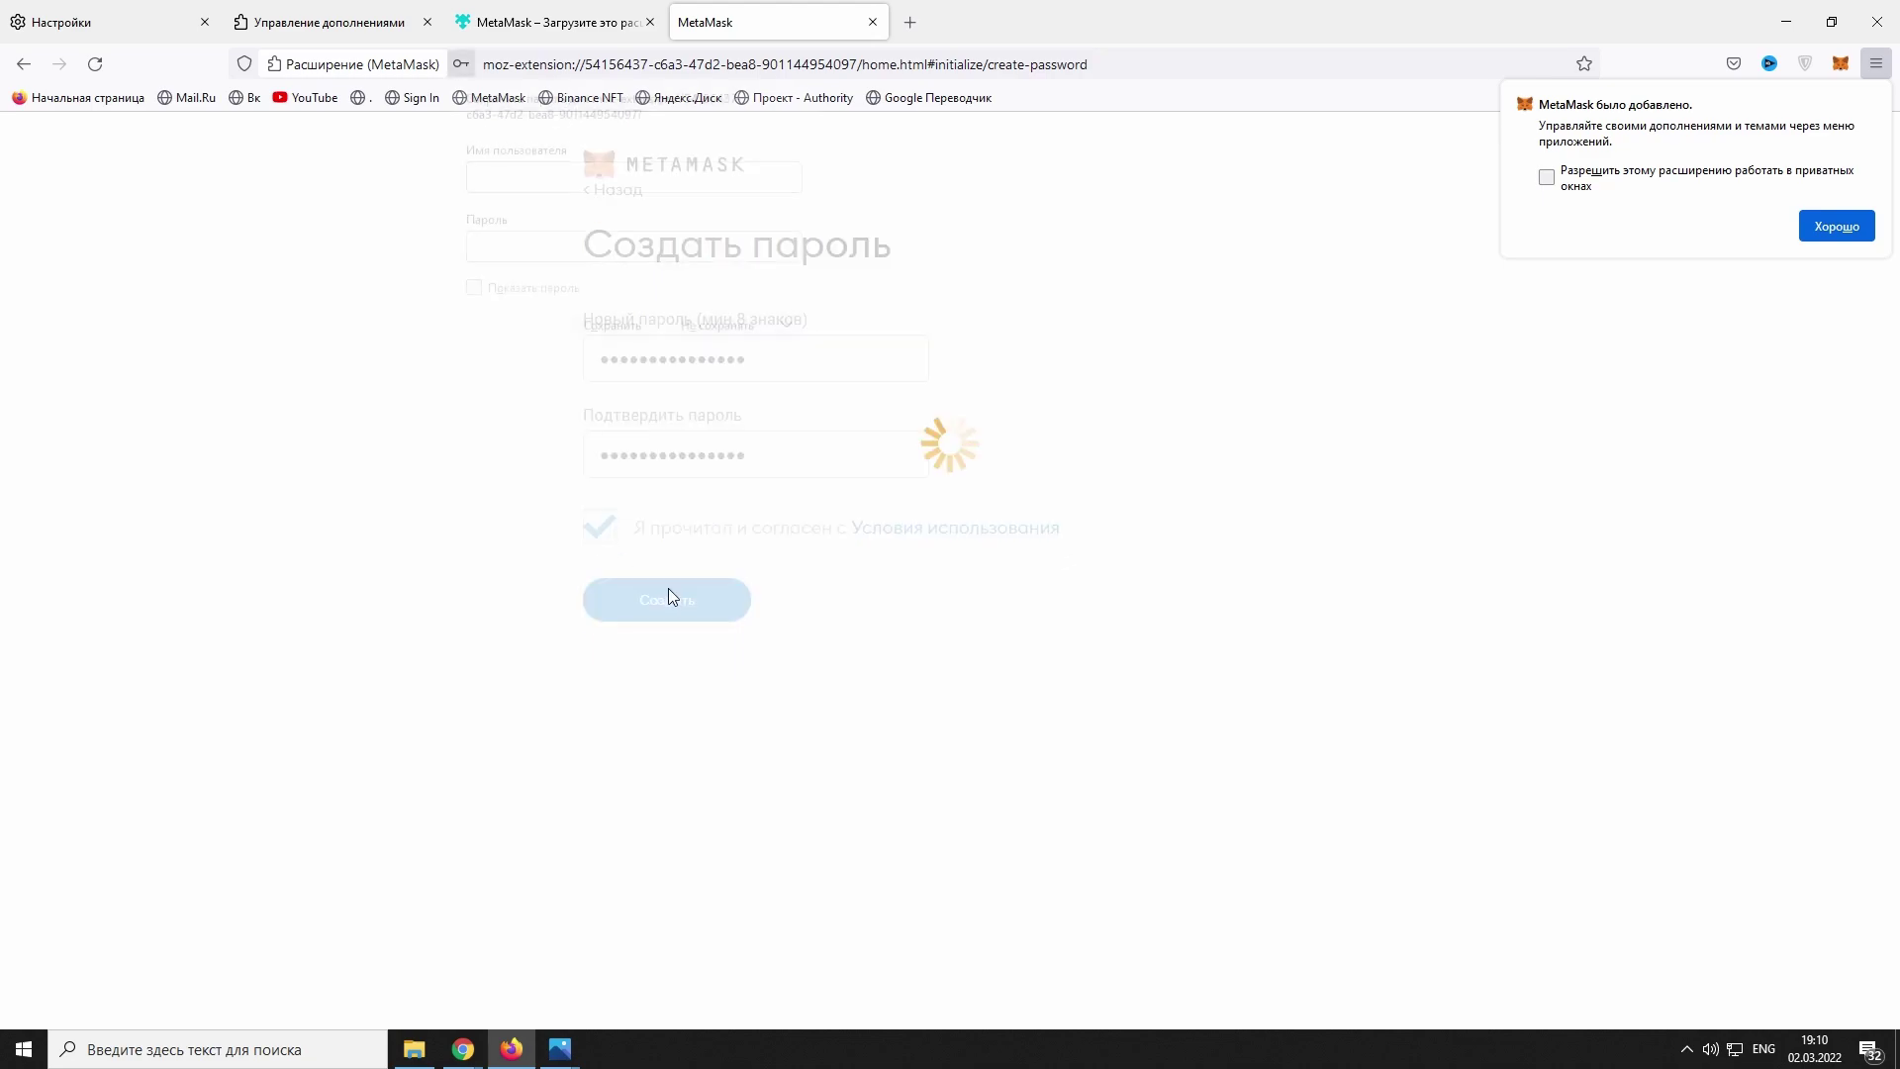
{"action": "left_click", "coordinate": [717, 331]}
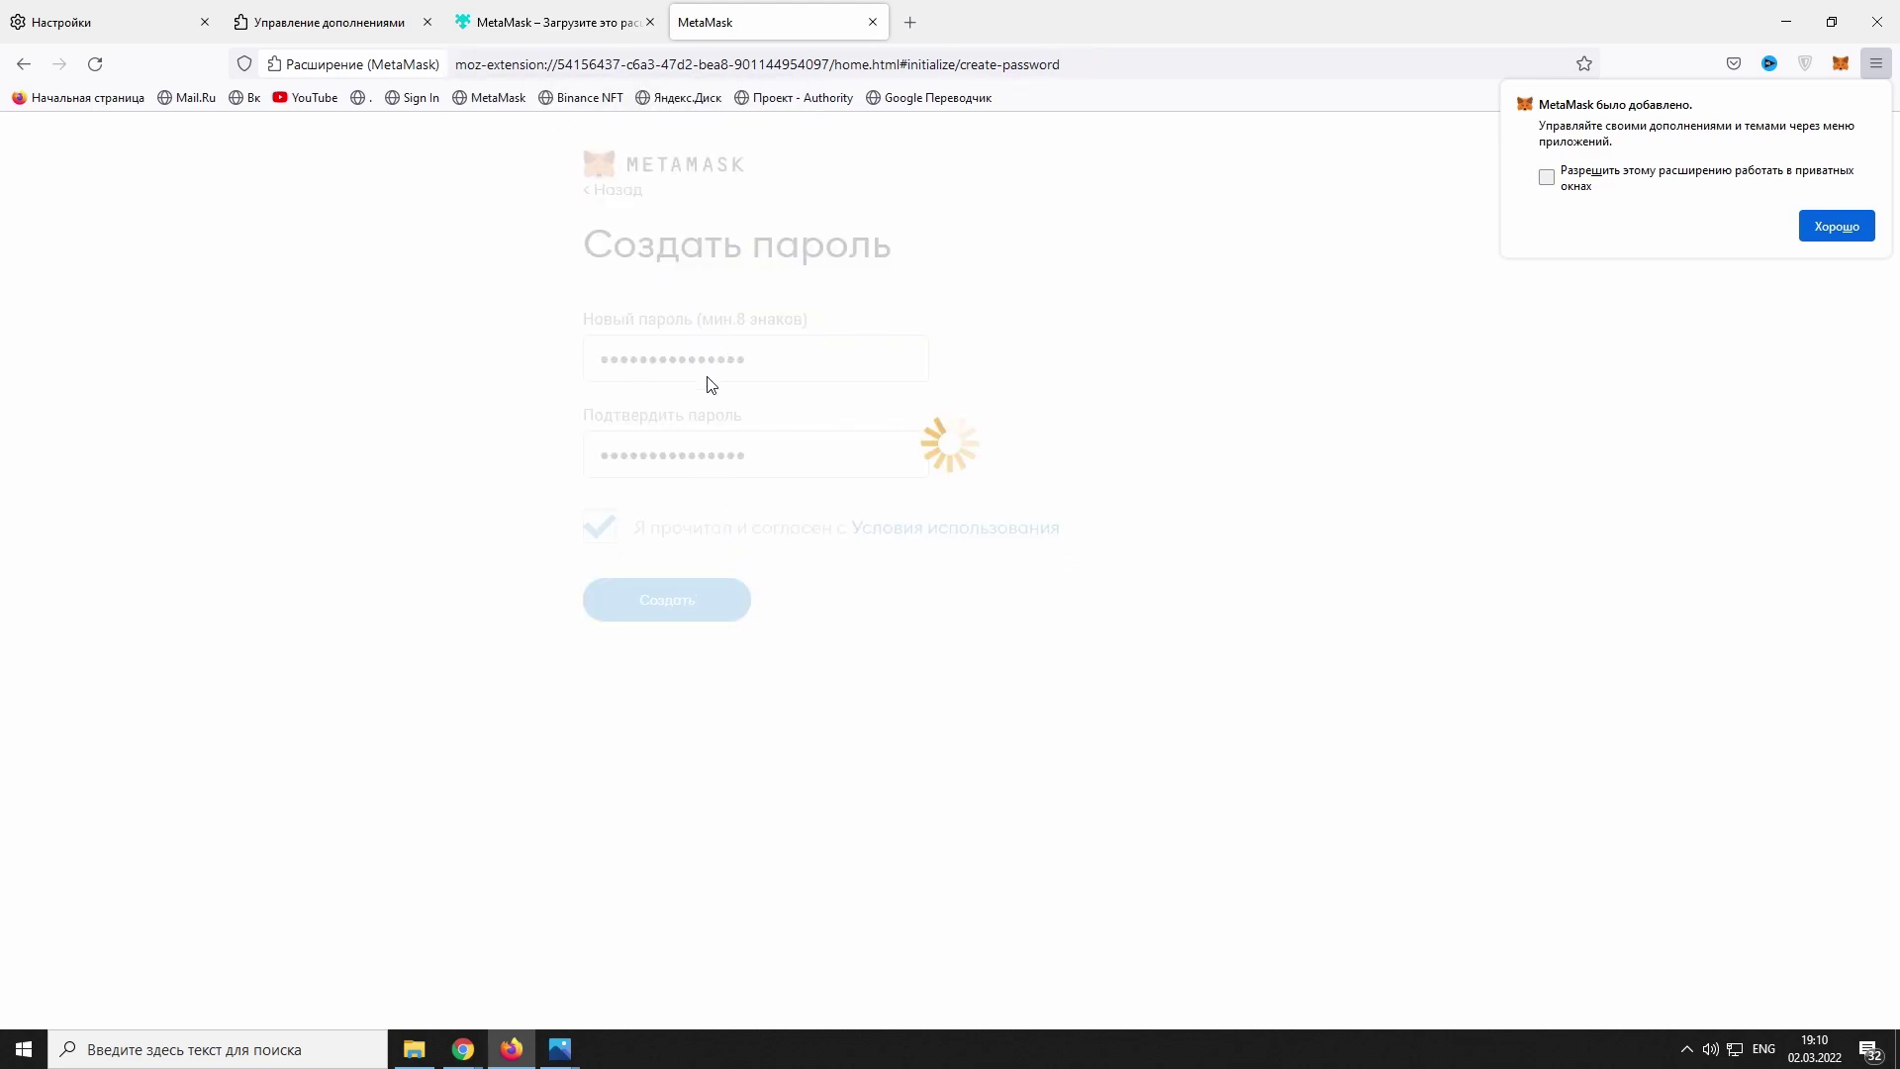
{"action": "left_click", "coordinate": [1836, 225]}
Step: Reveal and copy the wallet's secret recovery phrase, and continue to its confirmation
{"action": "left_click", "coordinate": [691, 756]}
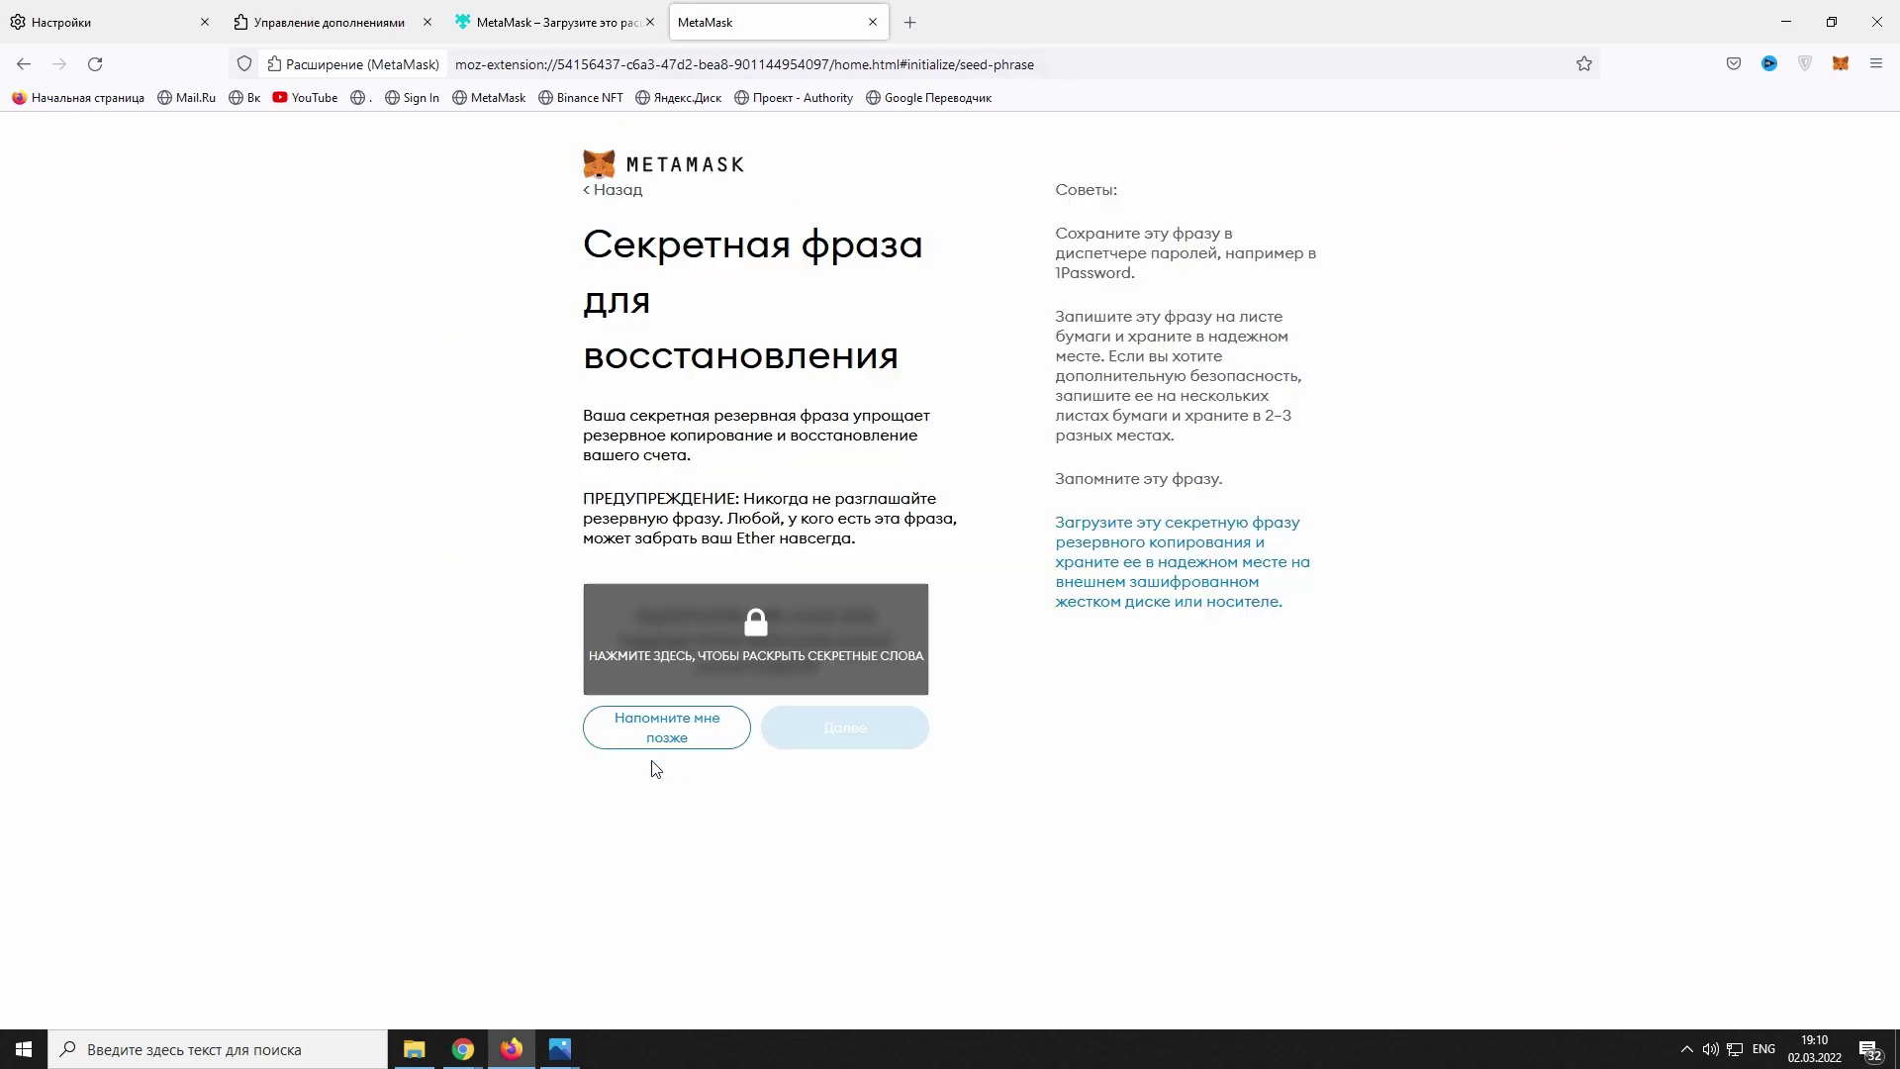
{"action": "left_click", "coordinate": [775, 650]}
{"action": "left_click_drag", "start_coordinate": [851, 683], "coordinate": [604, 615]}
{"action": "key", "text": "ctrl+c"}
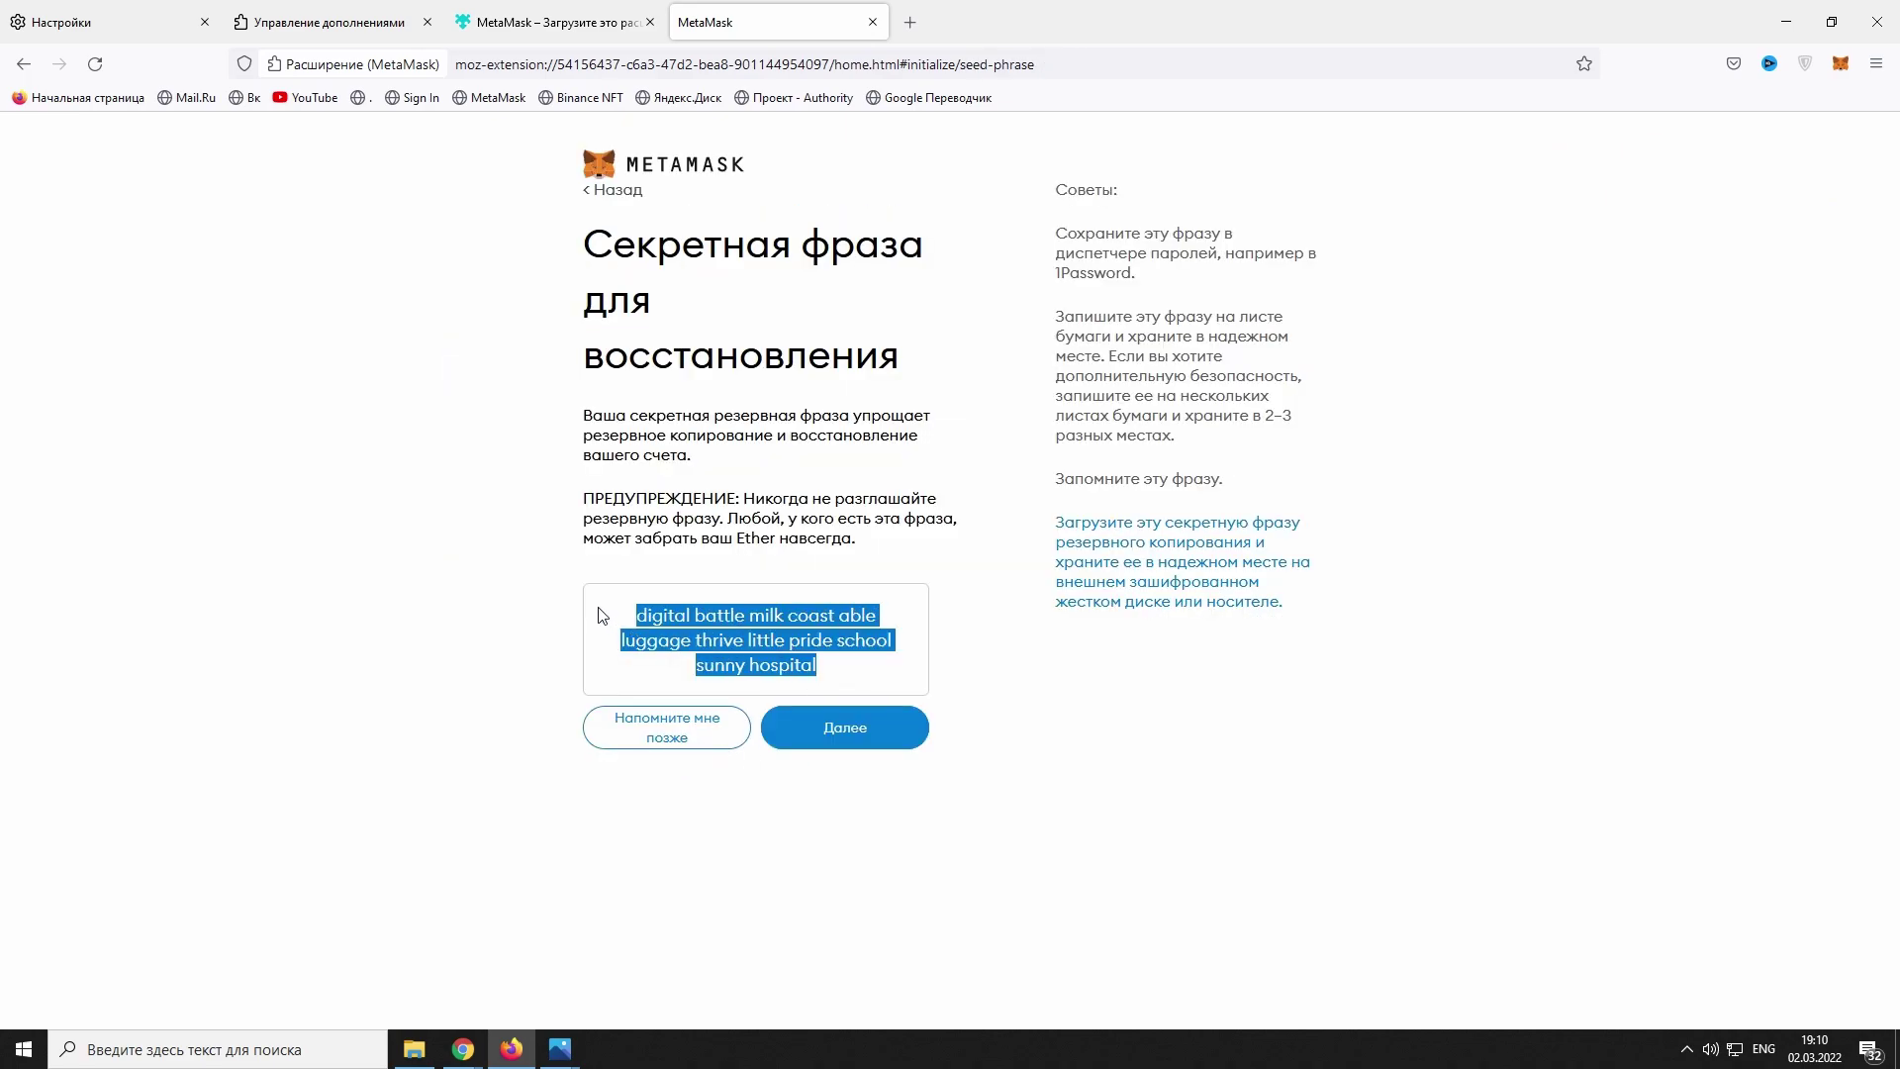
{"action": "left_click", "coordinate": [825, 730]}
{"action": "left_click", "coordinate": [848, 737]}
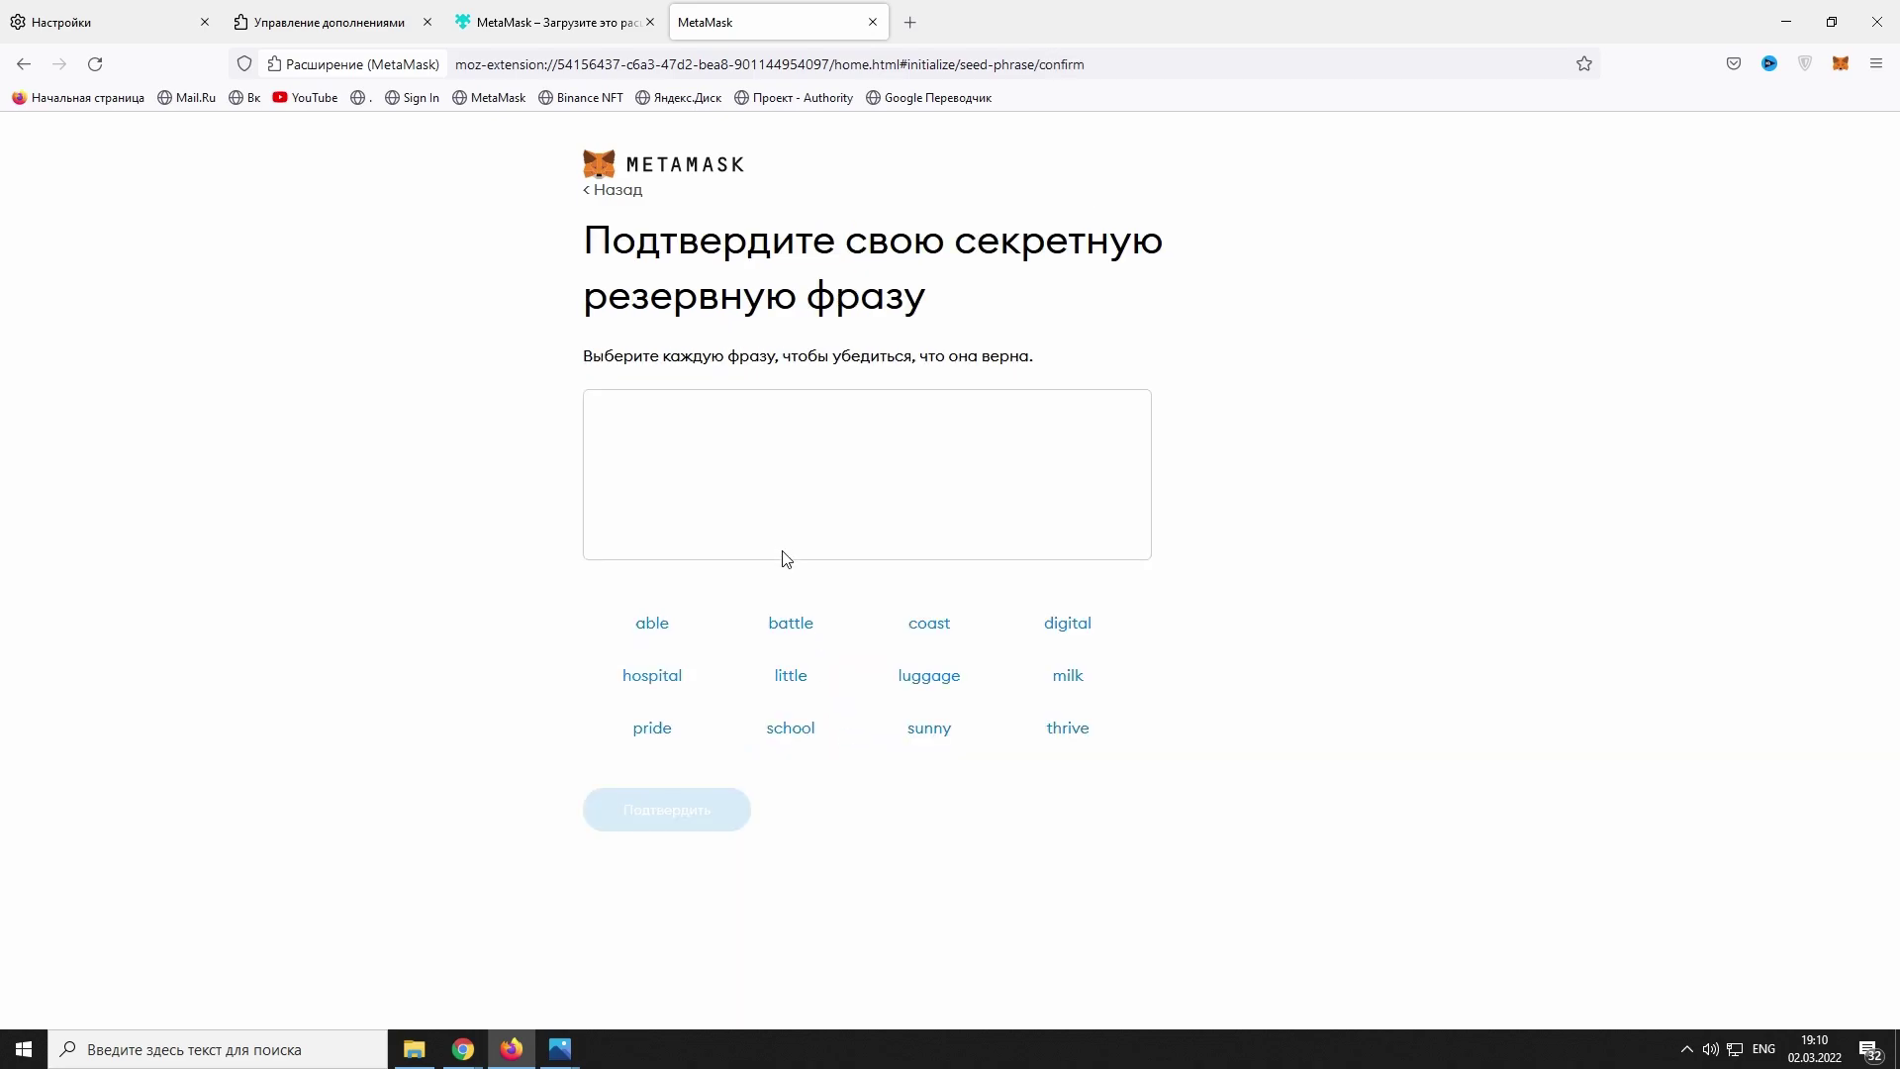
Step: Paste the recovery phrase into a new tab for reference, confirm its words in order in MetaMask, and finish the wallet setup
{"action": "left_click", "coordinate": [910, 22]}
{"action": "key", "text": "ctrl+v"}
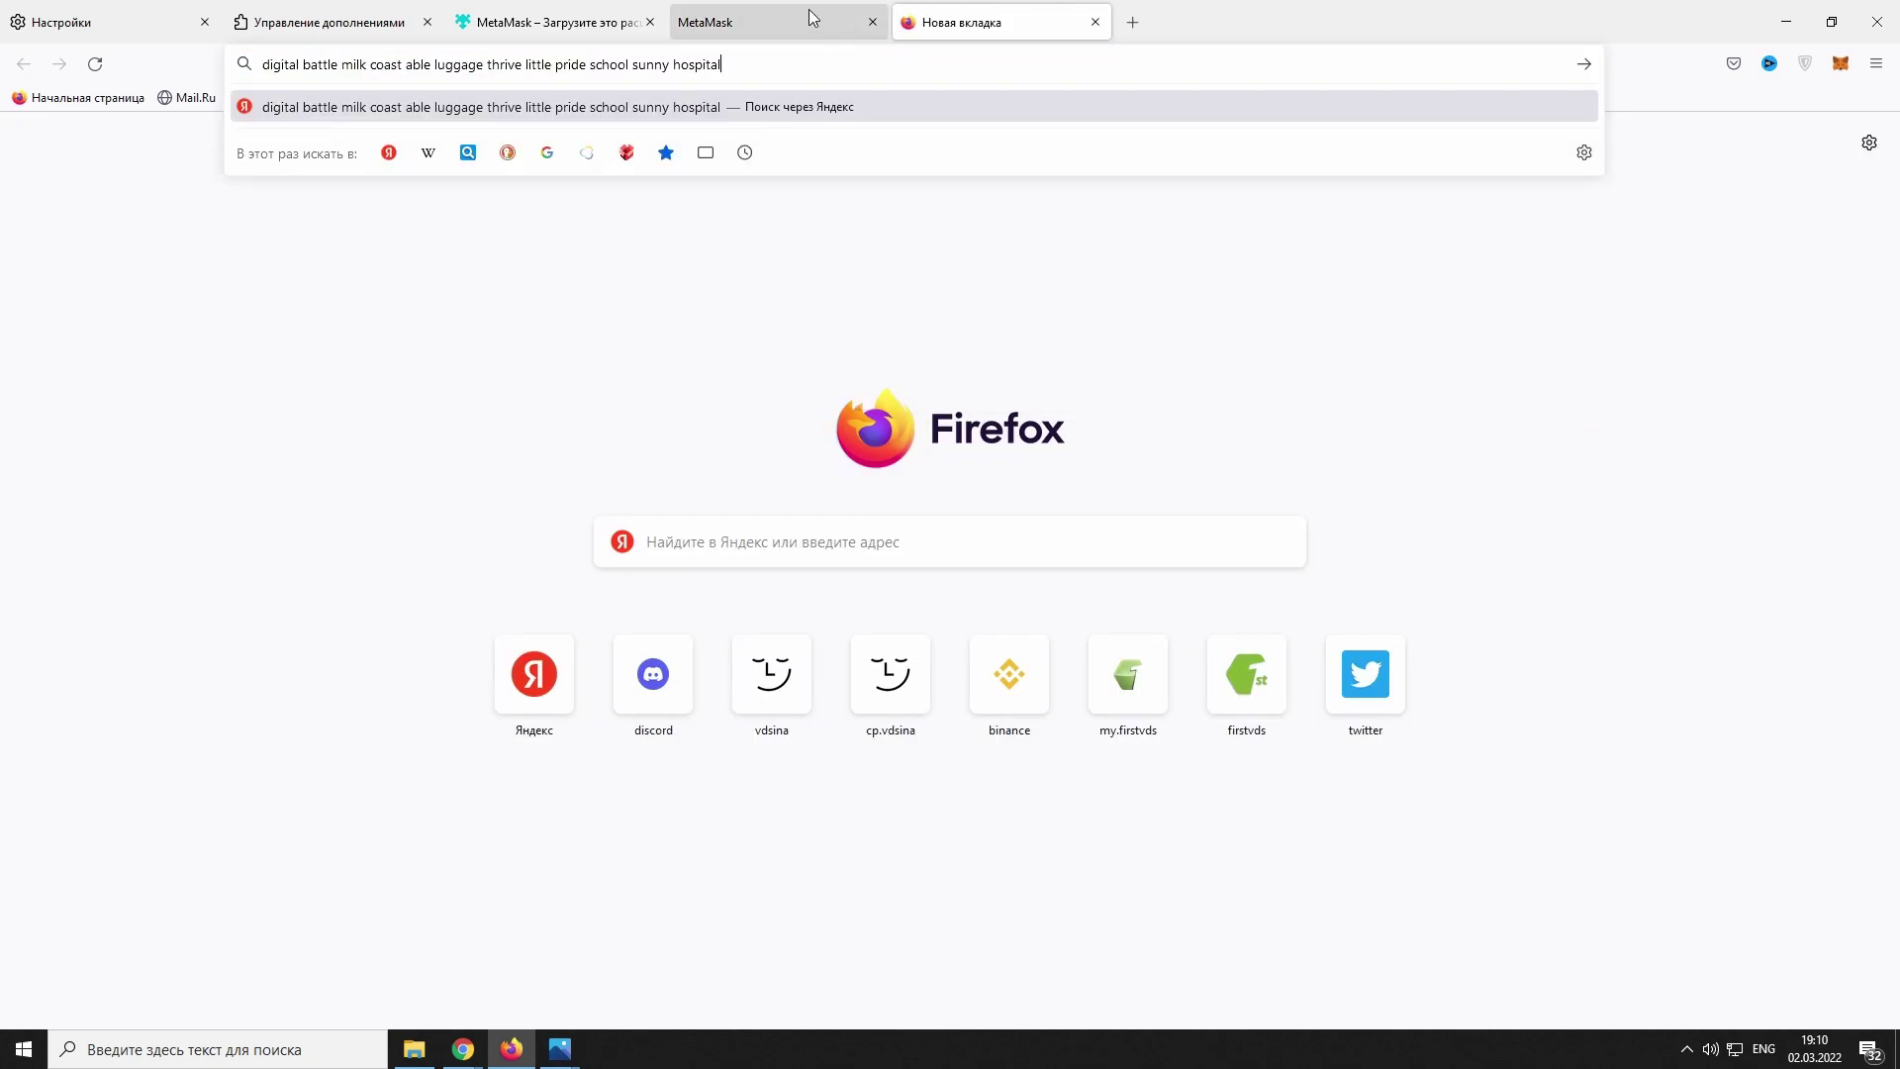
{"action": "left_click", "coordinate": [809, 16]}
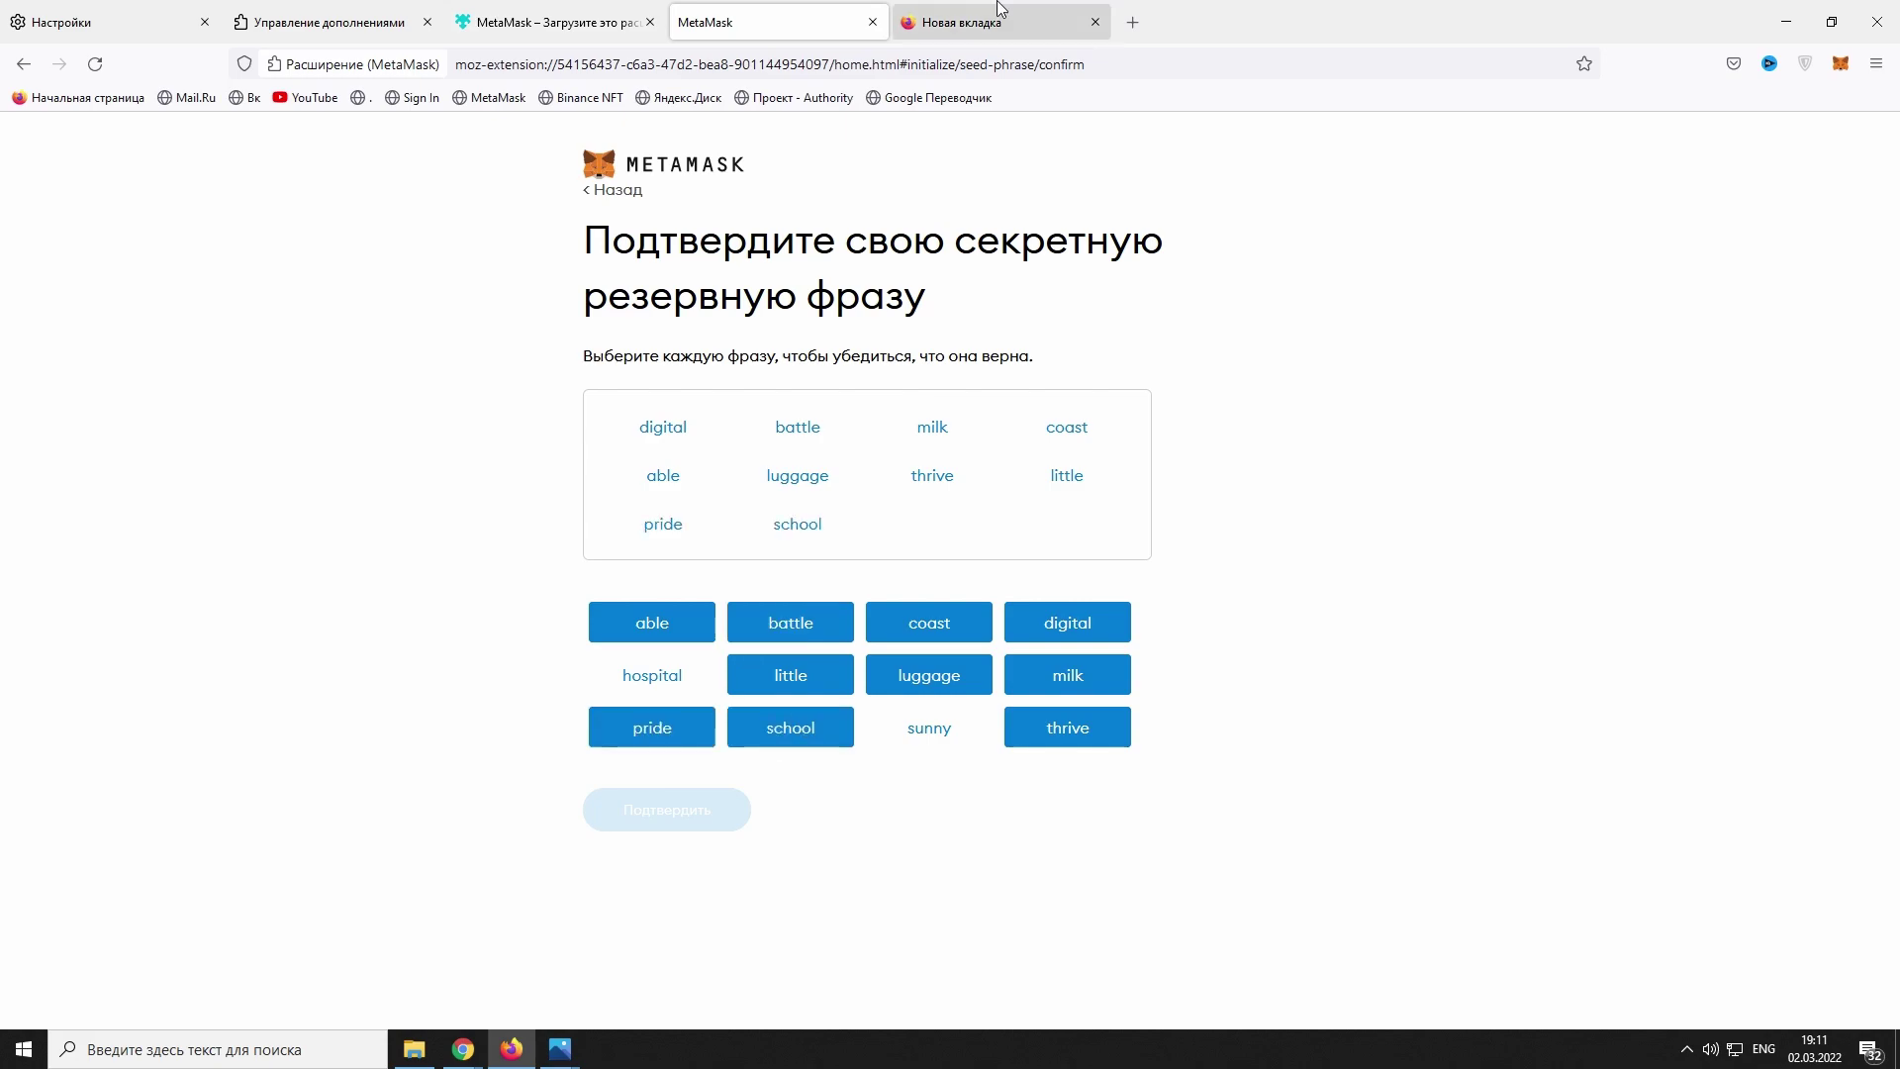
{"action": "left_click", "coordinate": [666, 809]}
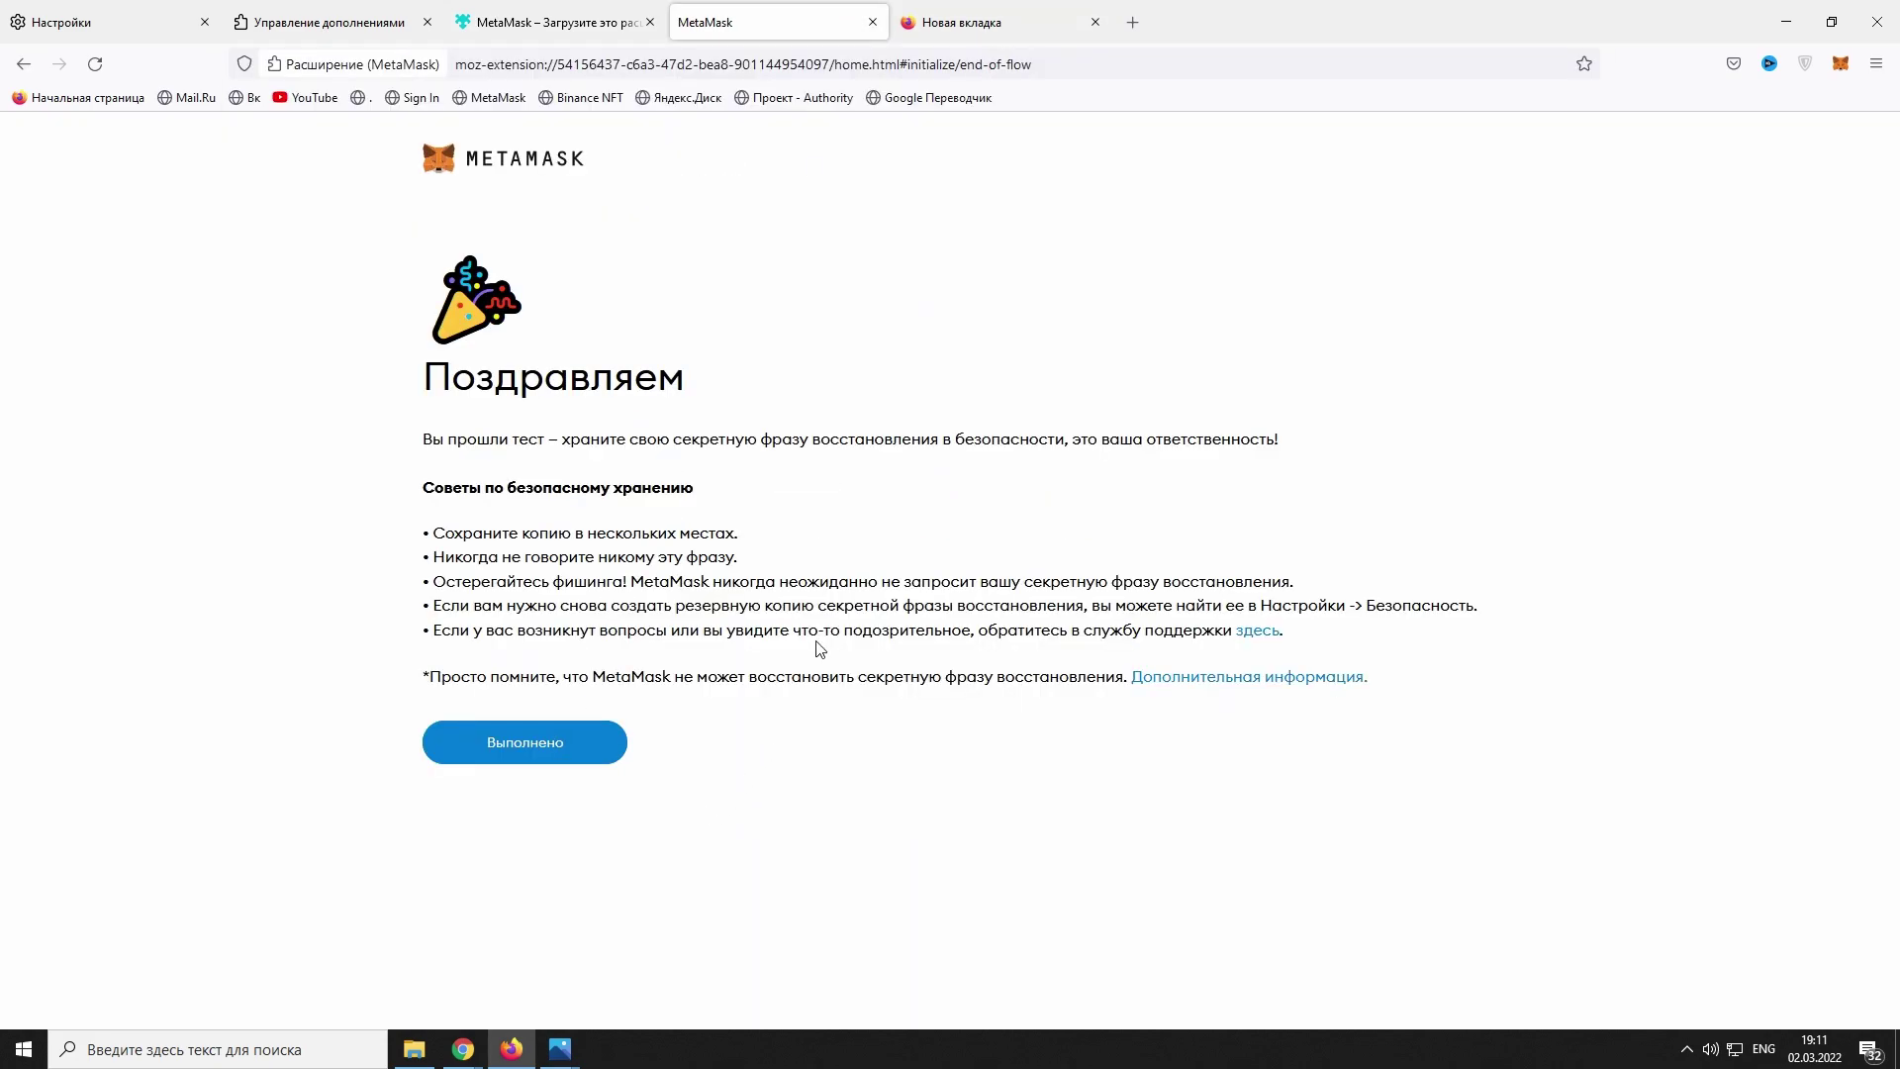
{"action": "left_click", "coordinate": [551, 752]}
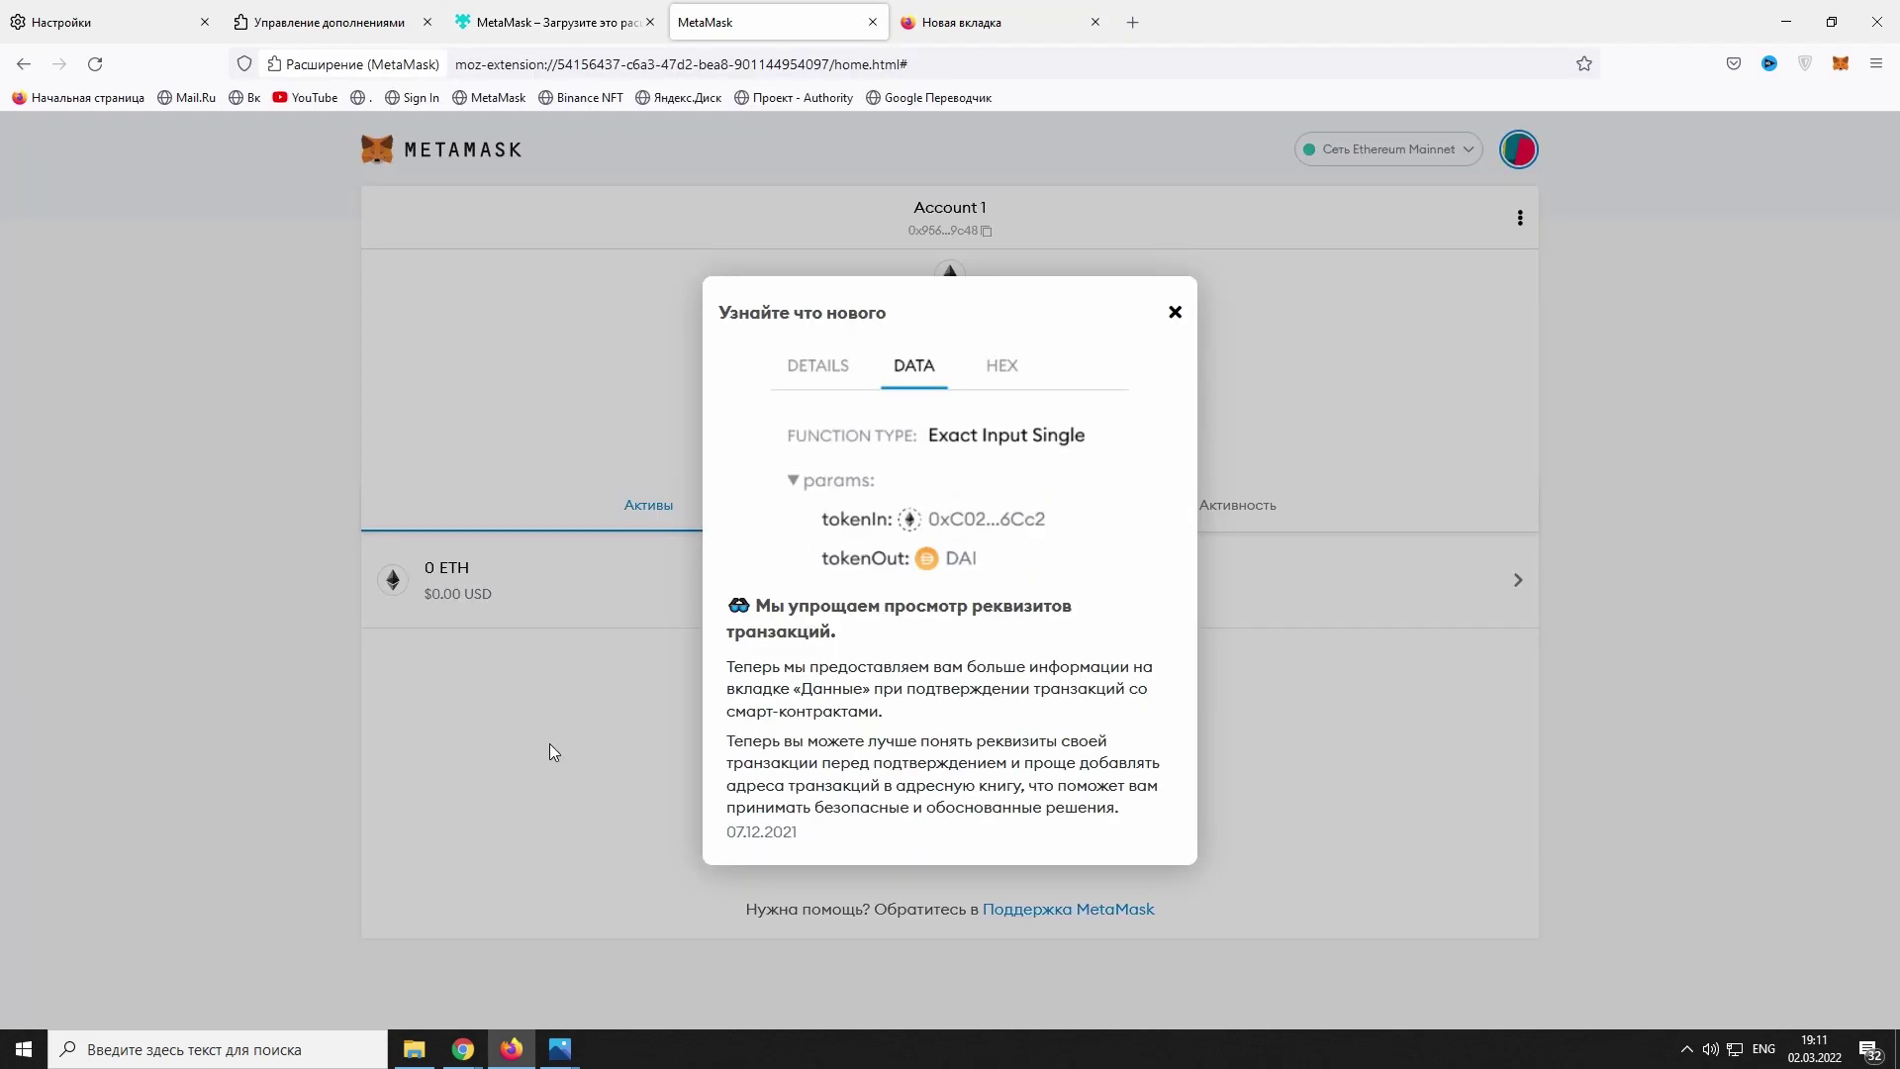
Step: Copy the new wallet's address and paste it into the Ethereum address field of the Humanode testnet application in Chrome
{"action": "left_click", "coordinate": [1175, 315]}
{"action": "left_click", "coordinate": [969, 245]}
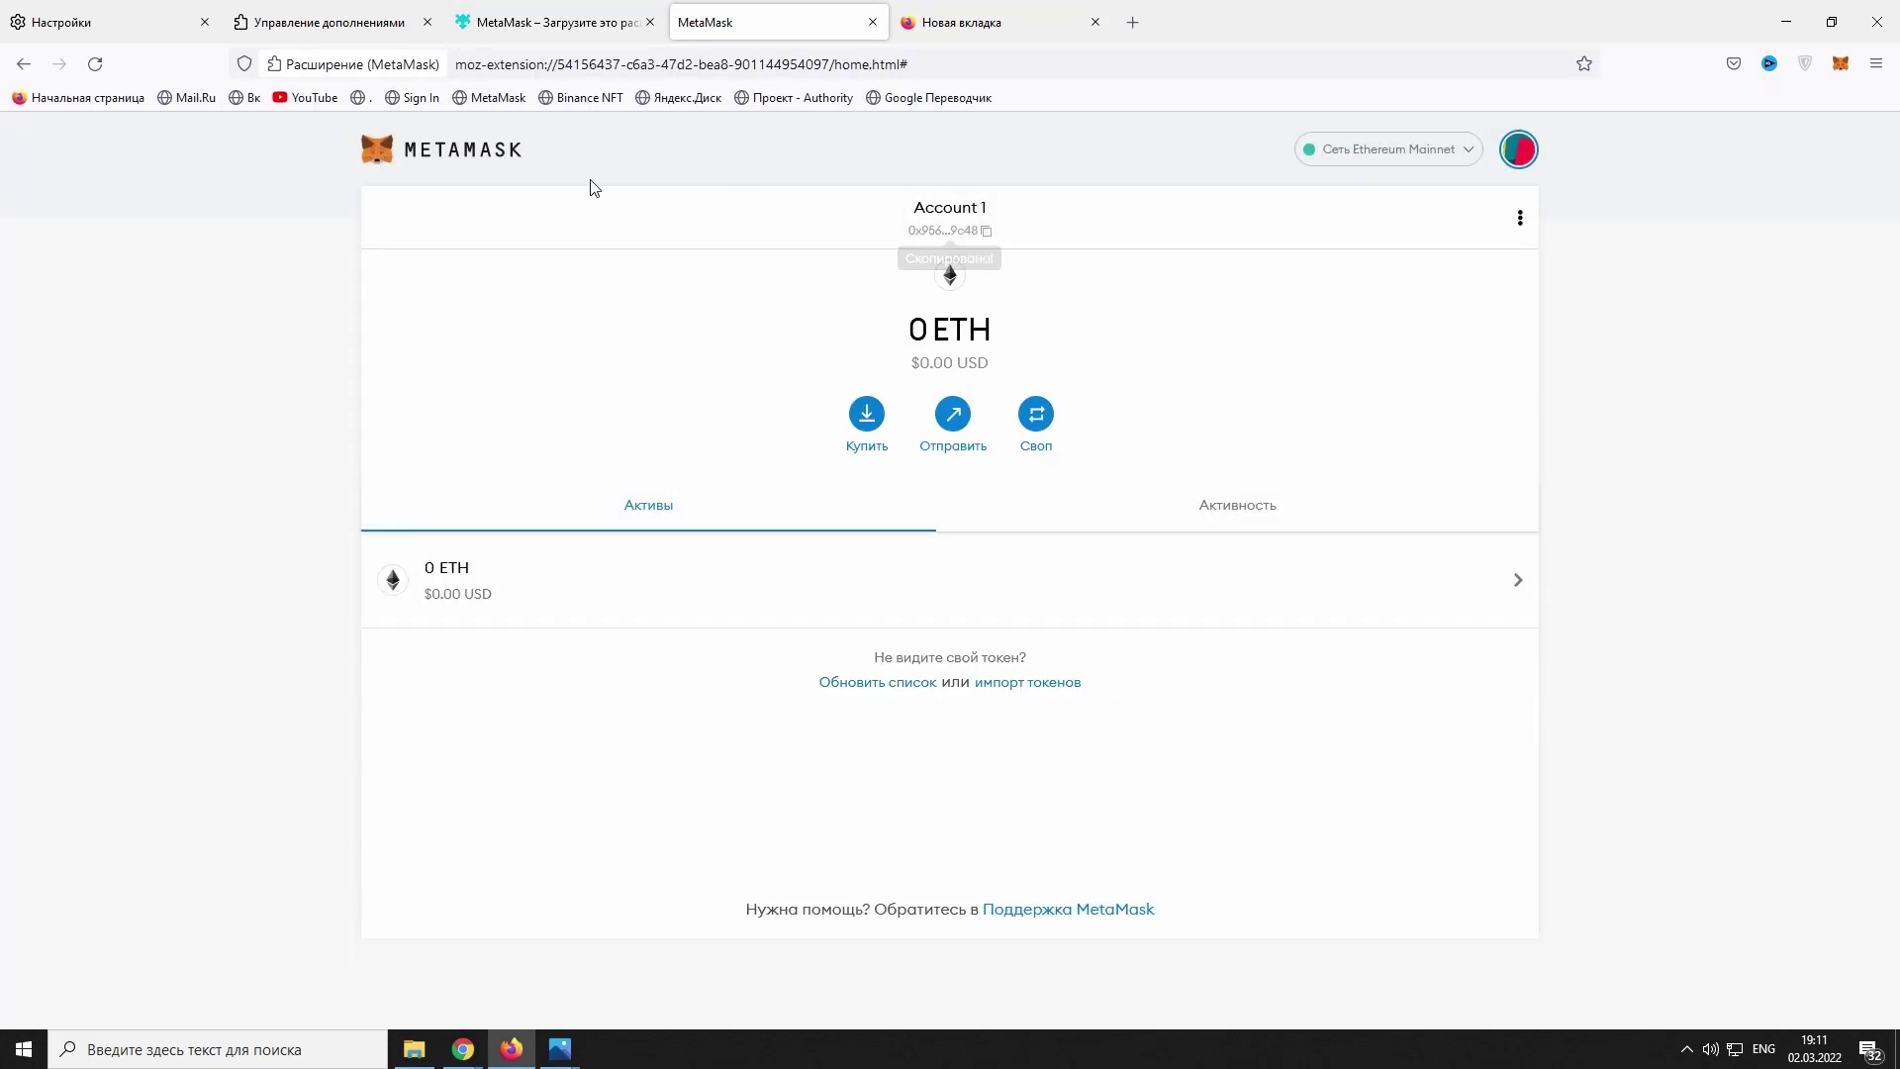
{"action": "left_click", "coordinate": [1786, 22]}
{"action": "left_click", "coordinate": [683, 804]}
{"action": "key", "text": "ctrl+v"}
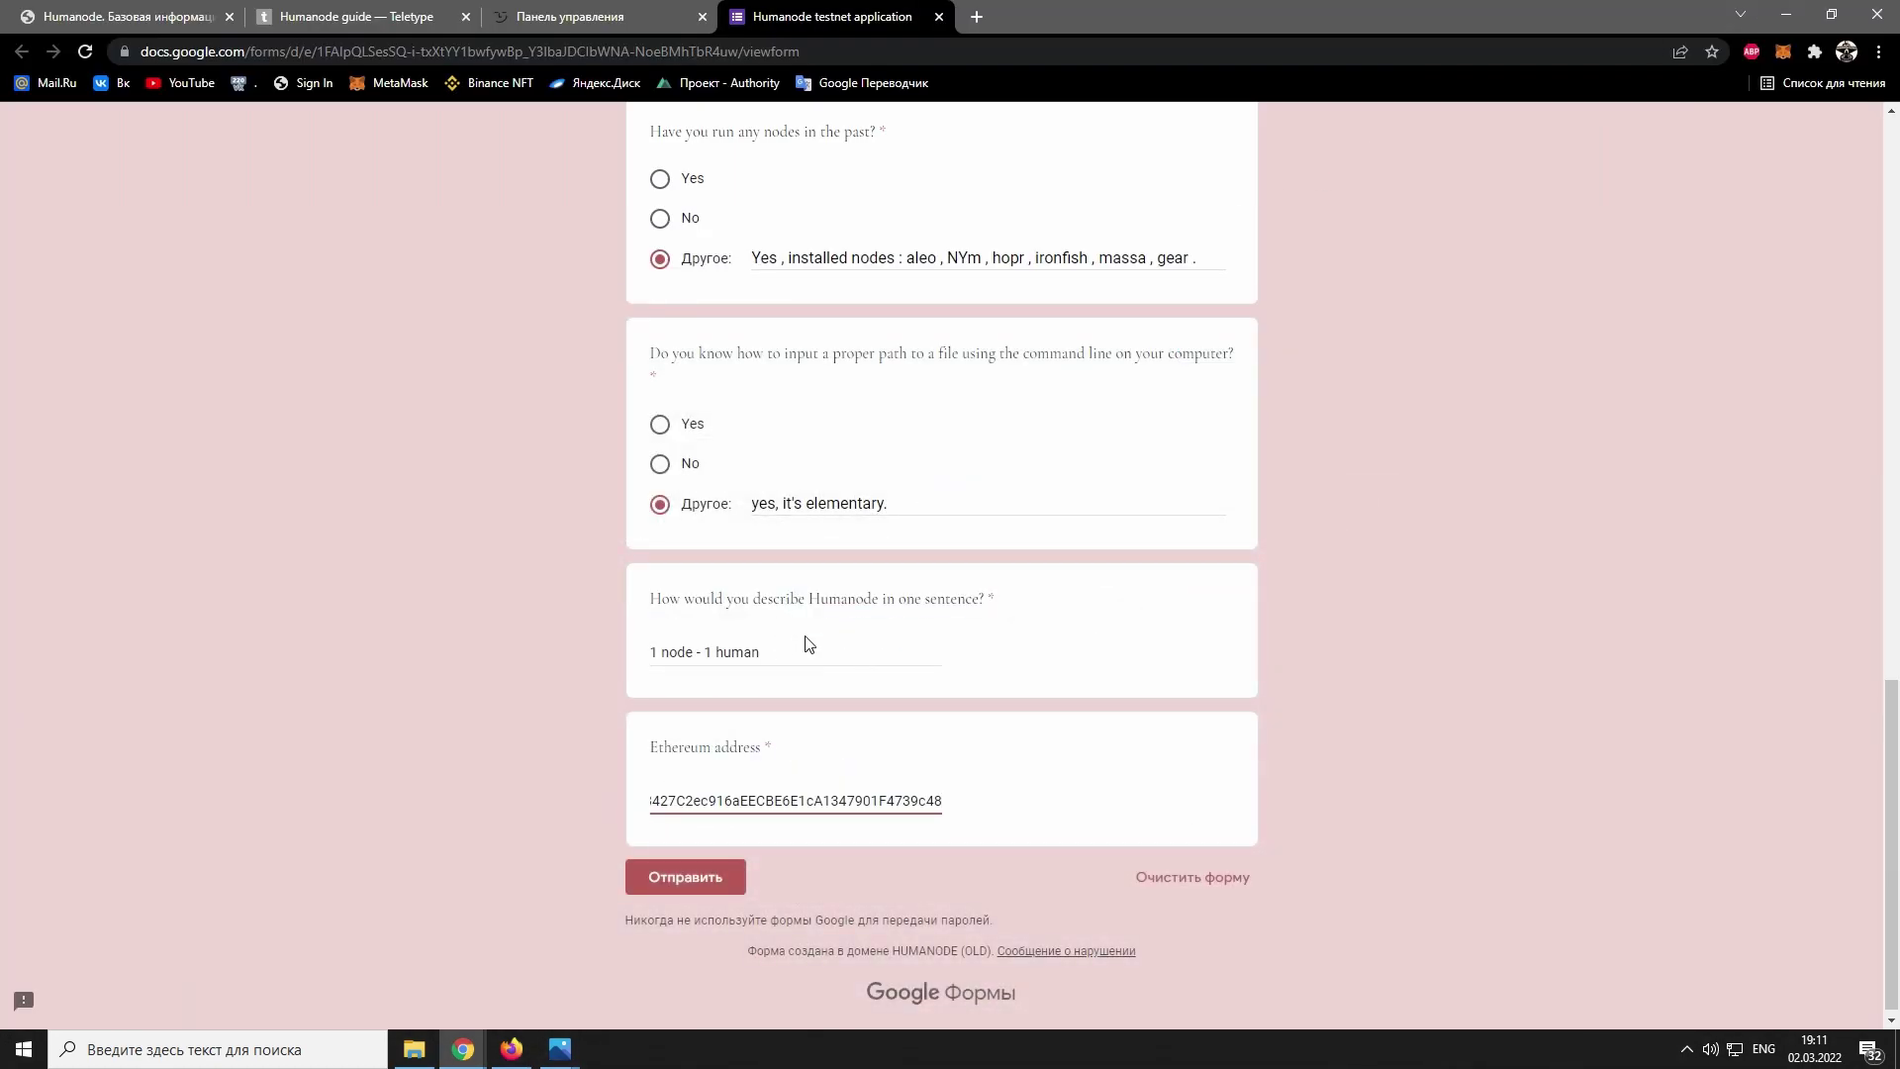
Step: Open the launcher link in the Humanode guide and download the desktop app for Windows
{"action": "left_click", "coordinate": [420, 14]}
{"action": "scroll", "coordinate": [1048, 472], "scroll_direction": "down", "scroll_amount": 15}
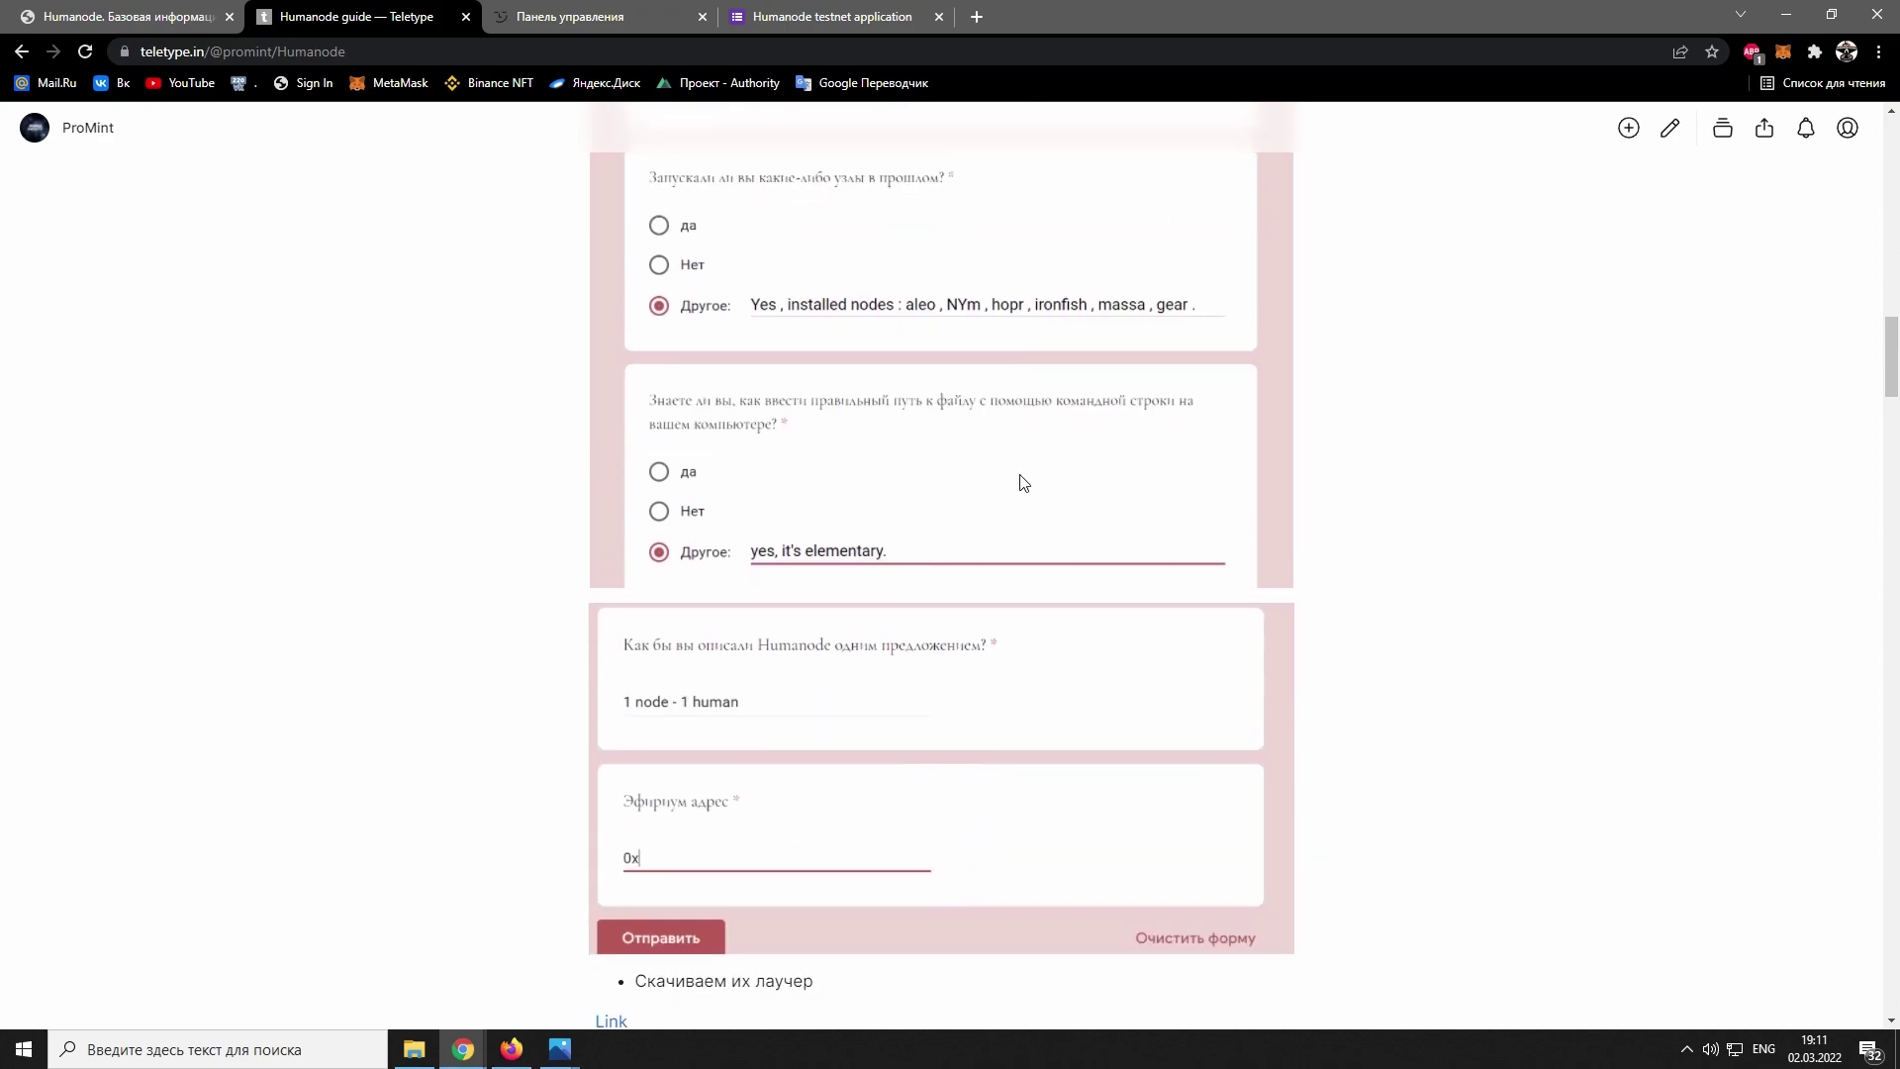
{"action": "left_click", "coordinate": [627, 444]}
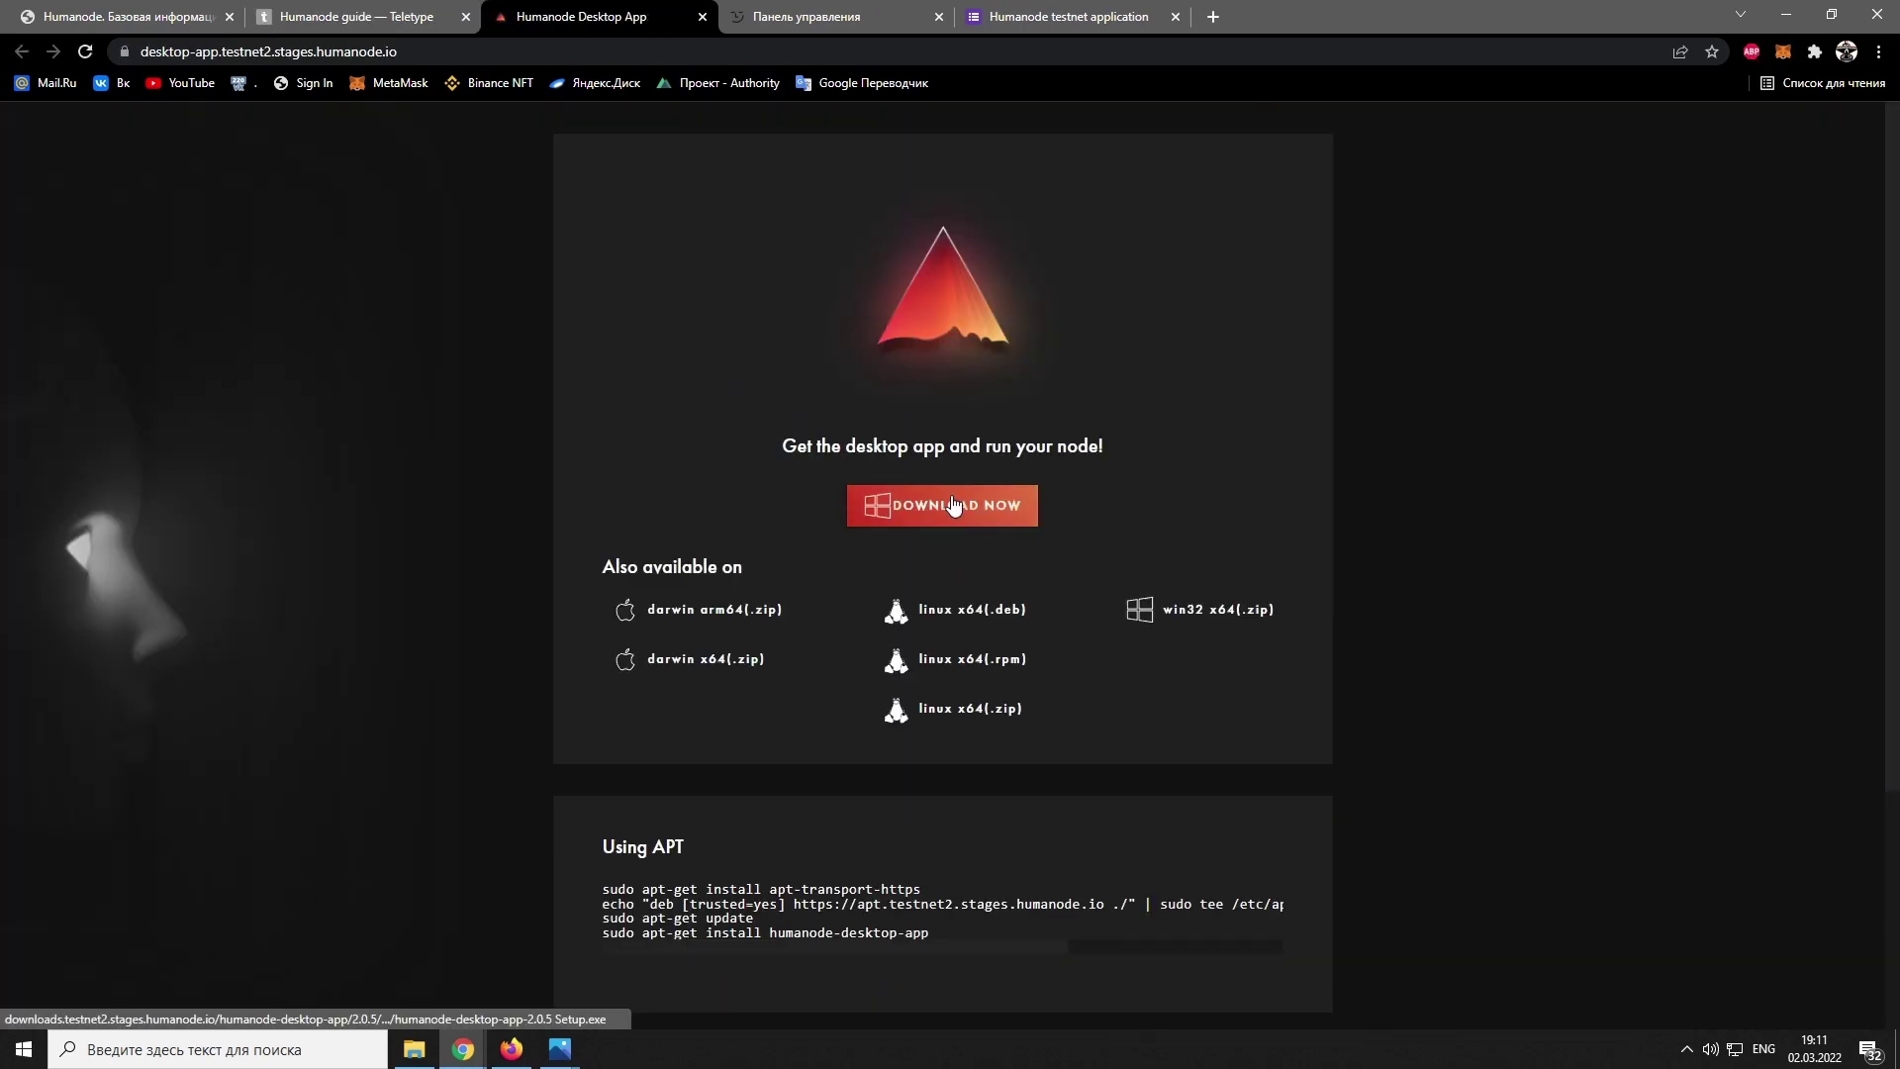
{"action": "left_click", "coordinate": [953, 506]}
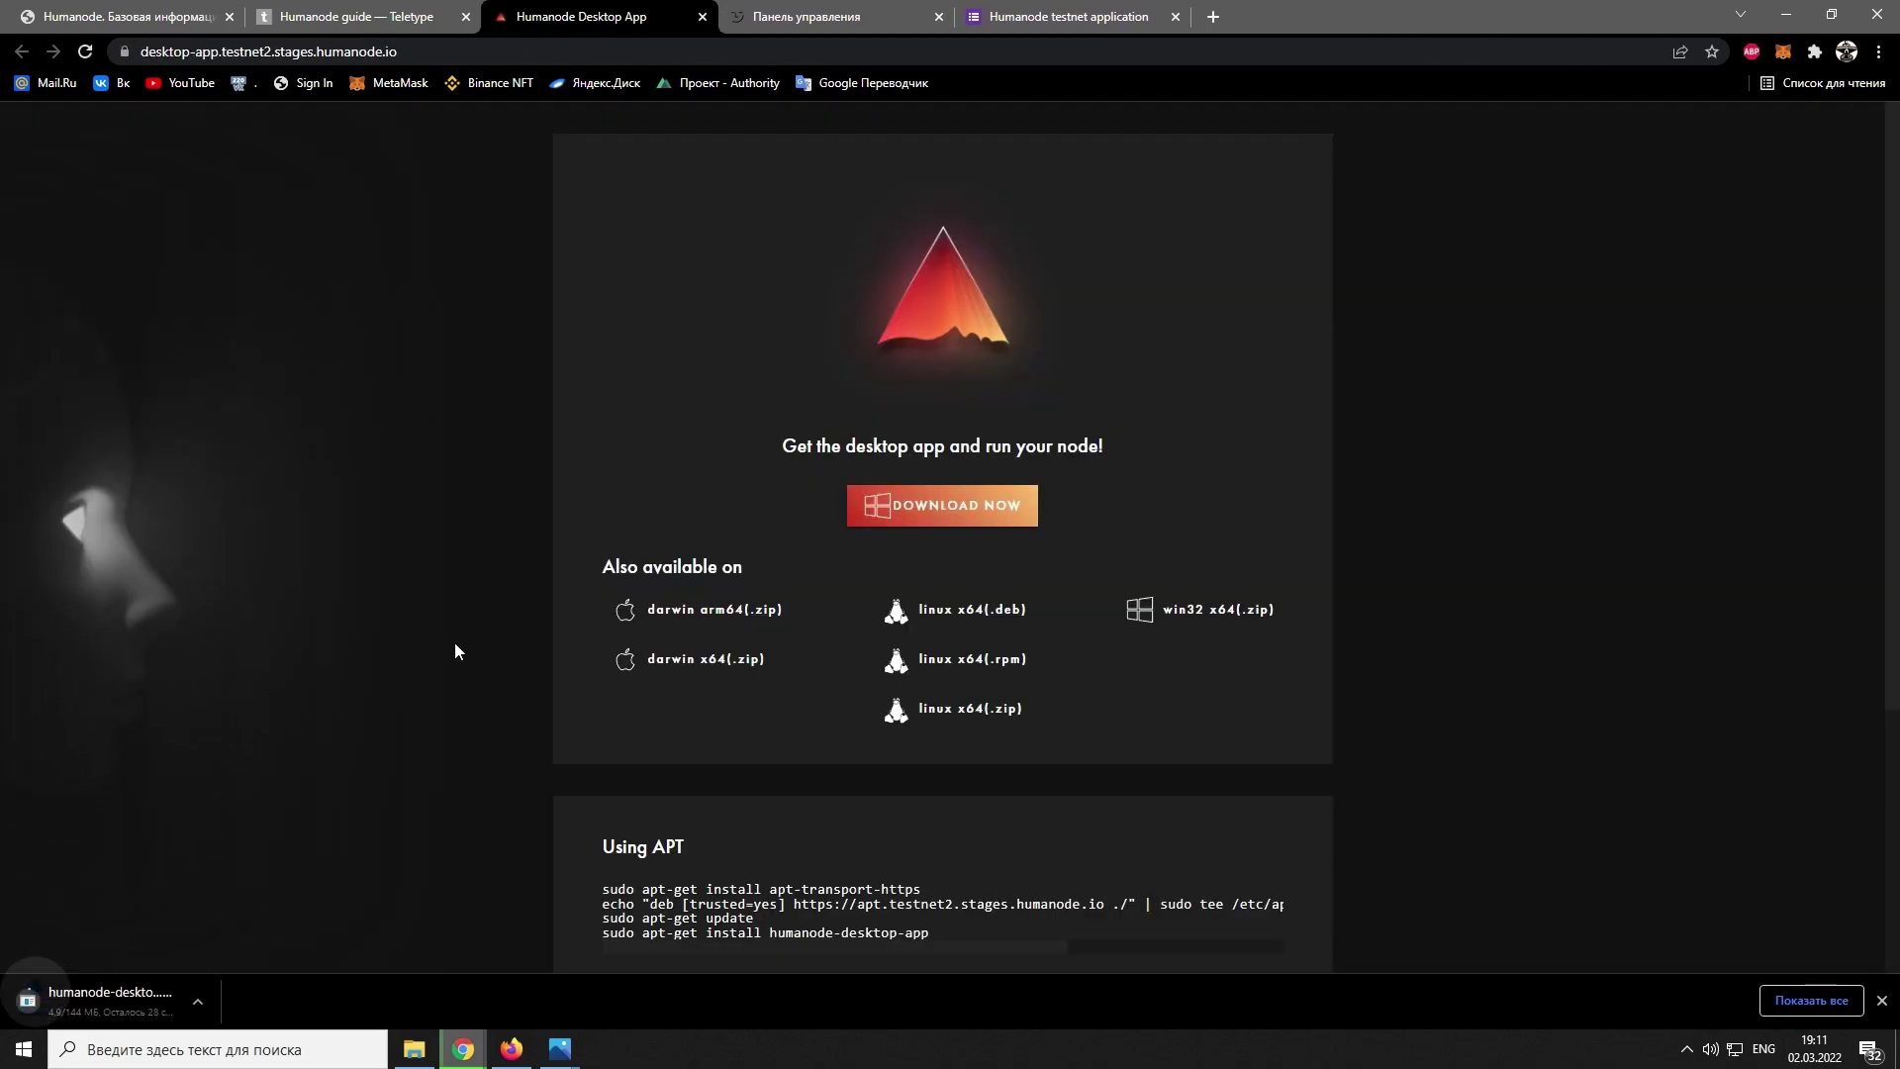
Step: Check the guide's Create Workspace section and run the downloaded Humanode installer despite the Windows SmartScreen block
{"action": "left_click", "coordinate": [417, 18]}
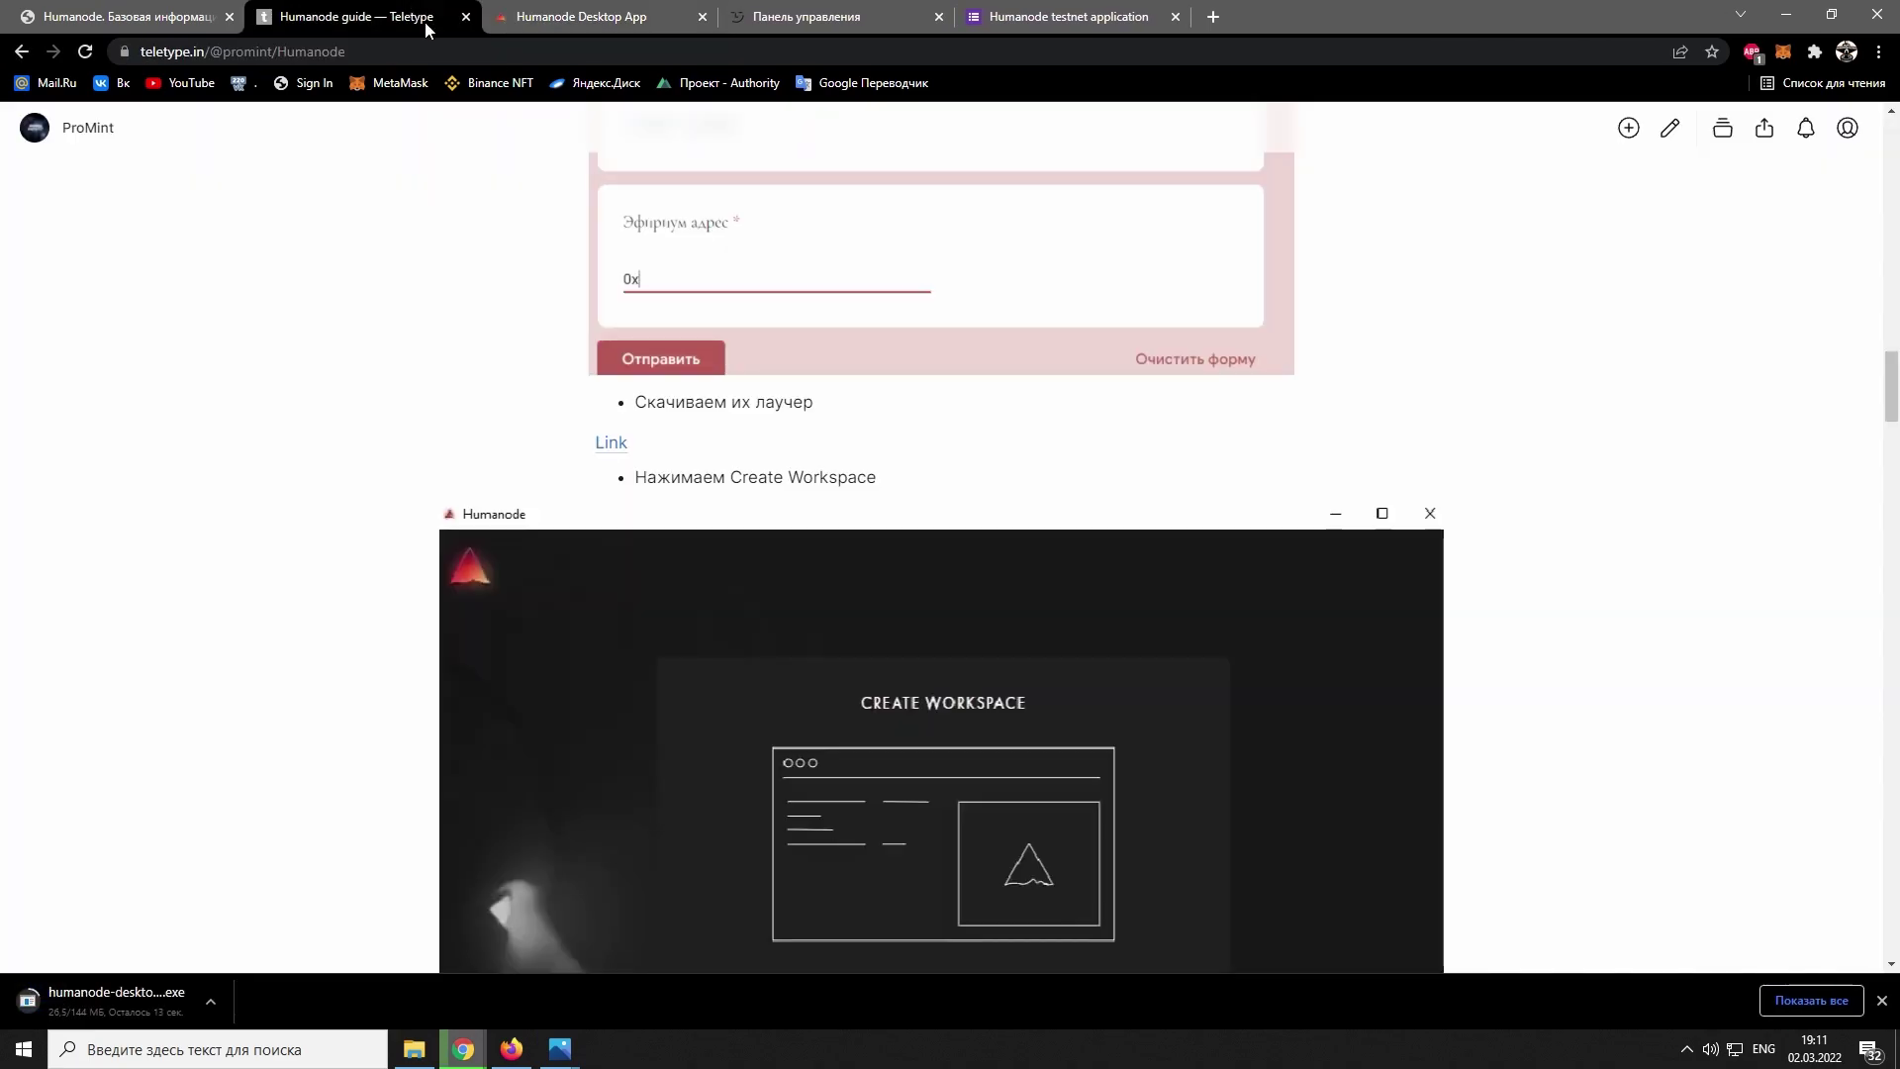
{"action": "scroll", "coordinate": [940, 386], "scroll_direction": "down", "scroll_amount": 3}
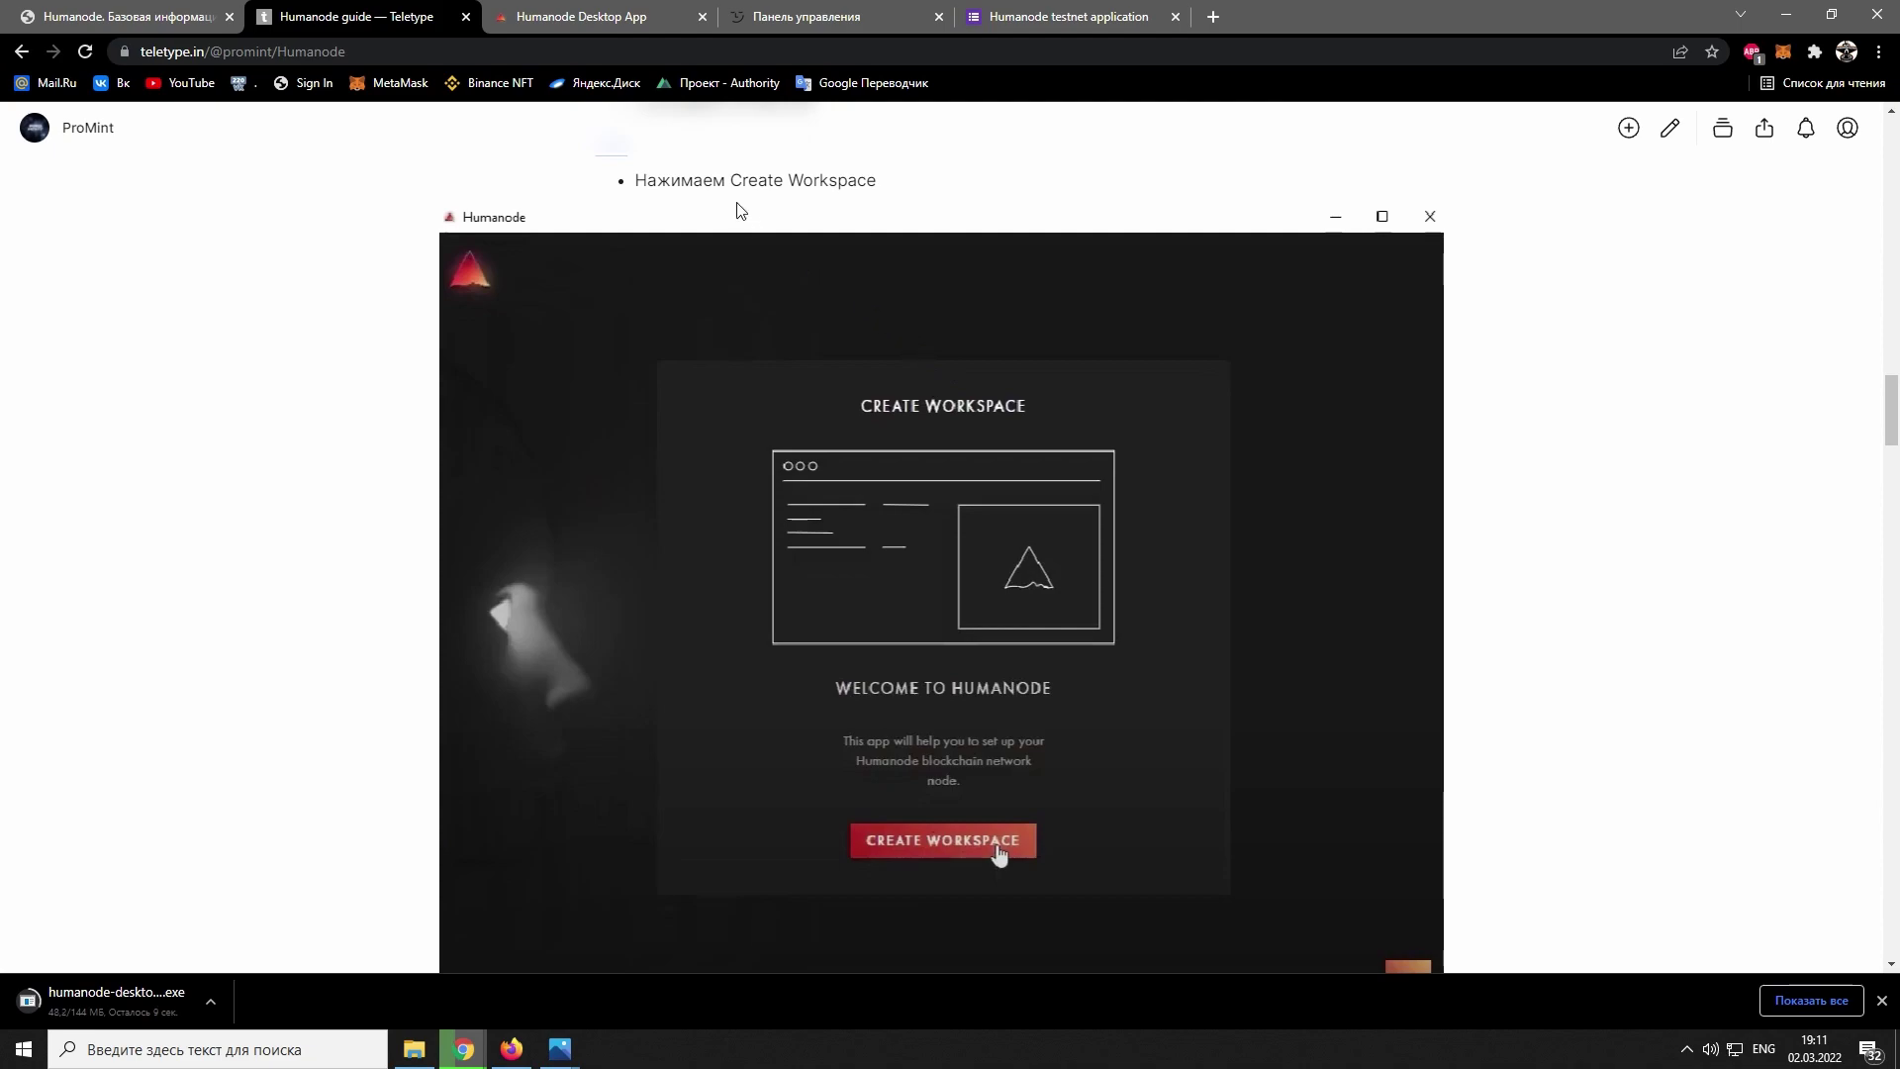
{"action": "left_click", "coordinate": [119, 1001]}
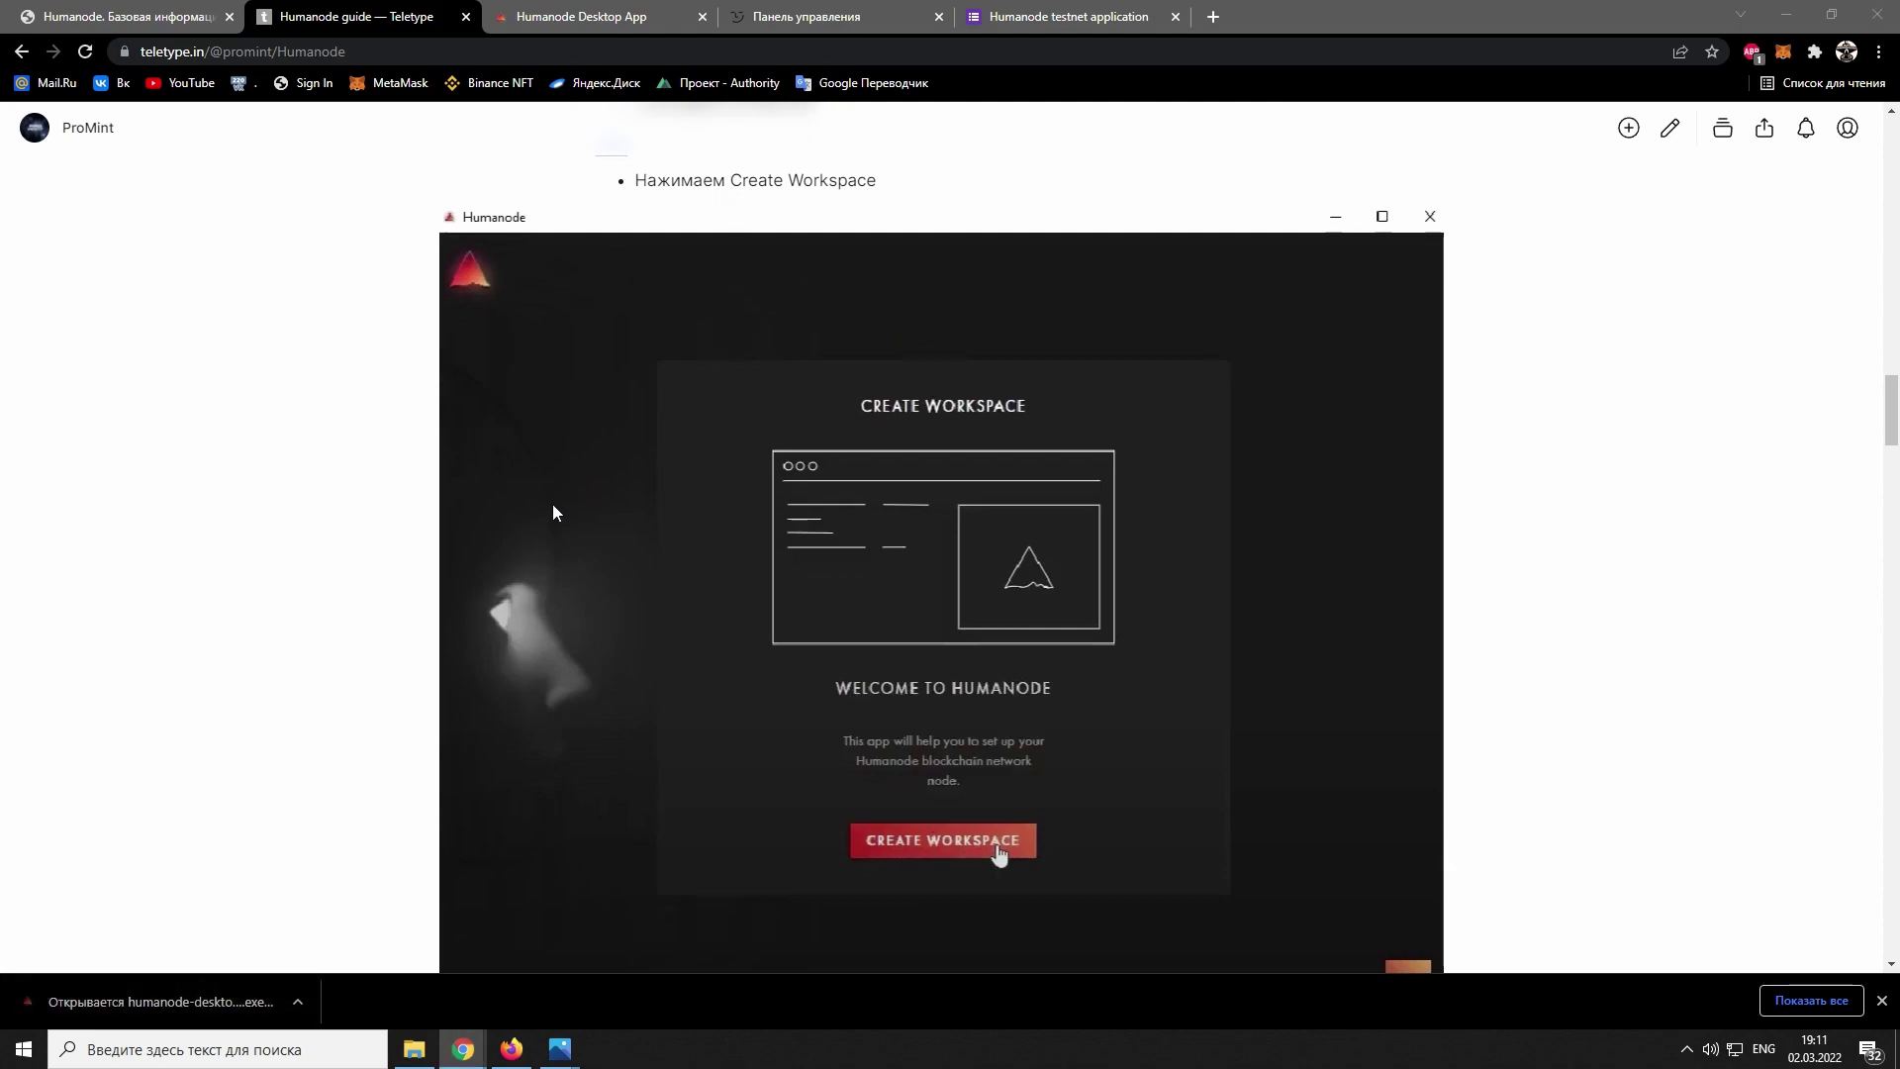
{"action": "left_click", "coordinate": [727, 437]}
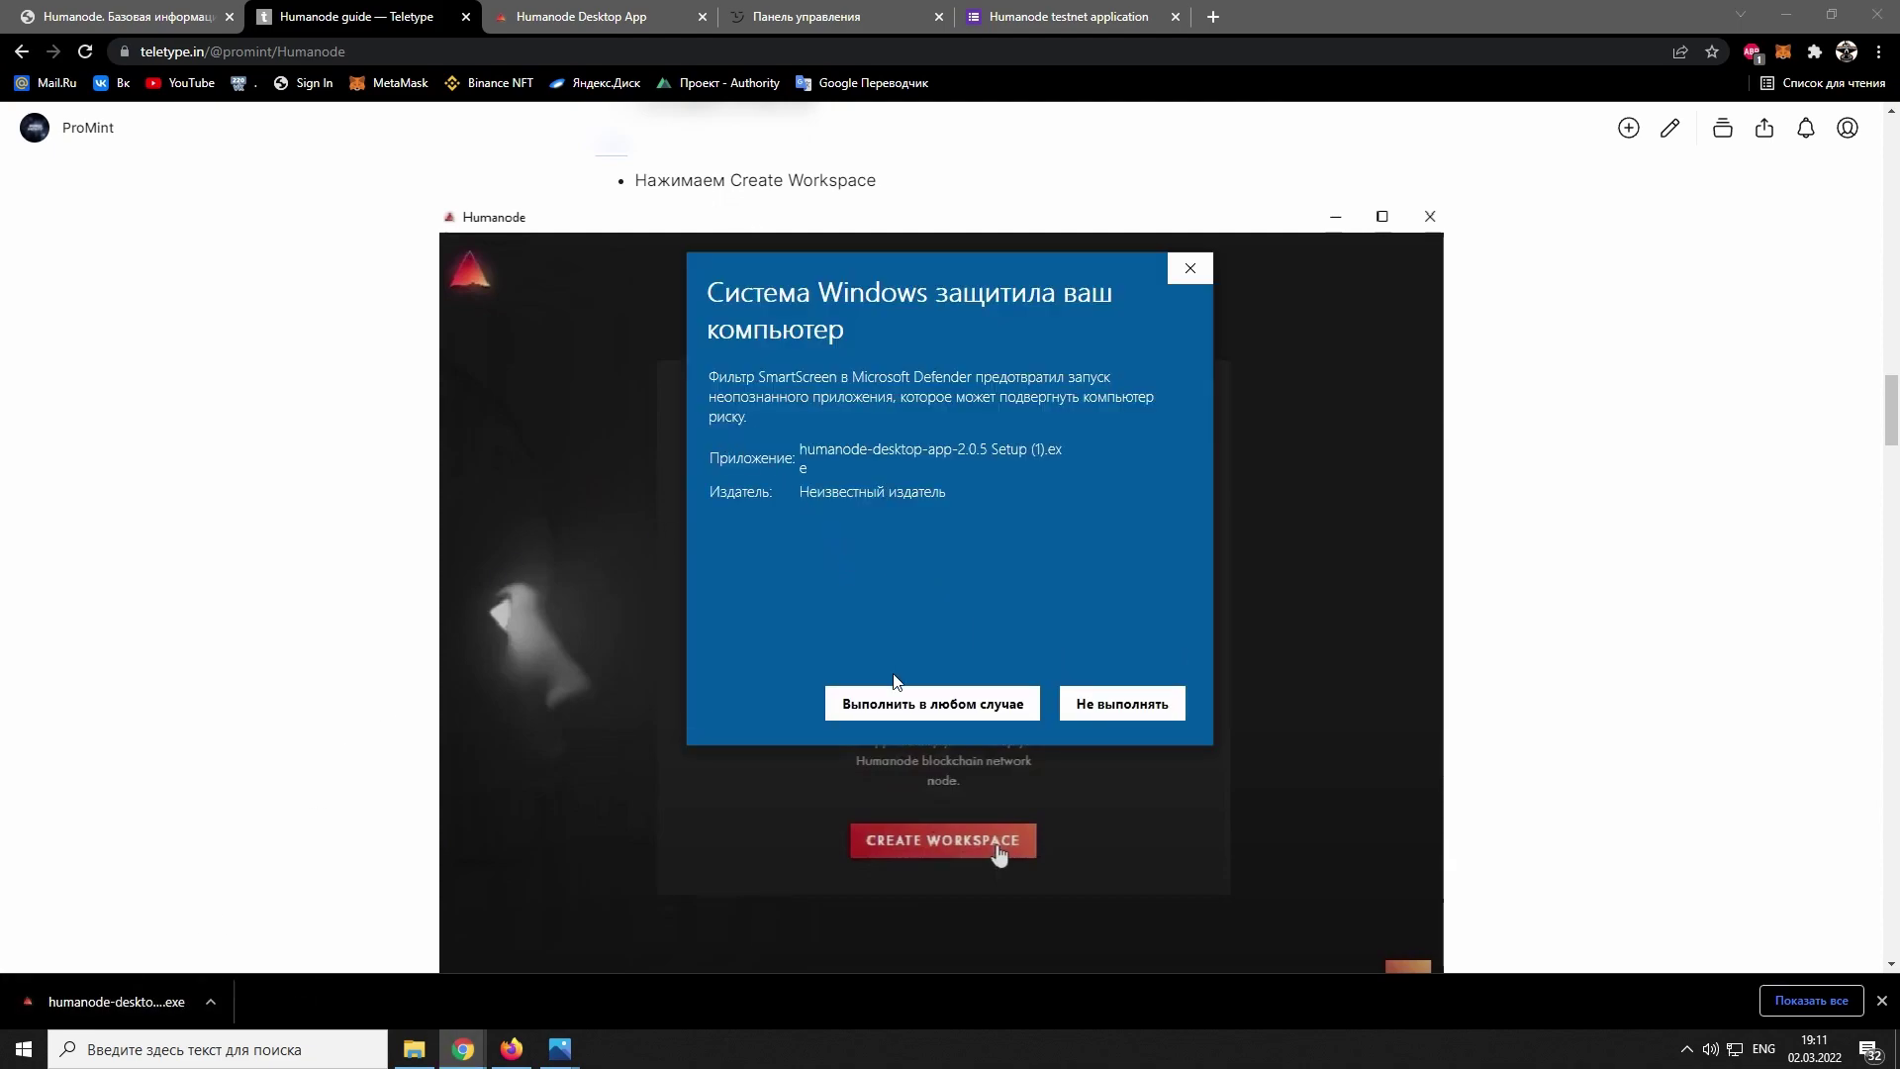
{"action": "left_click", "coordinate": [959, 704]}
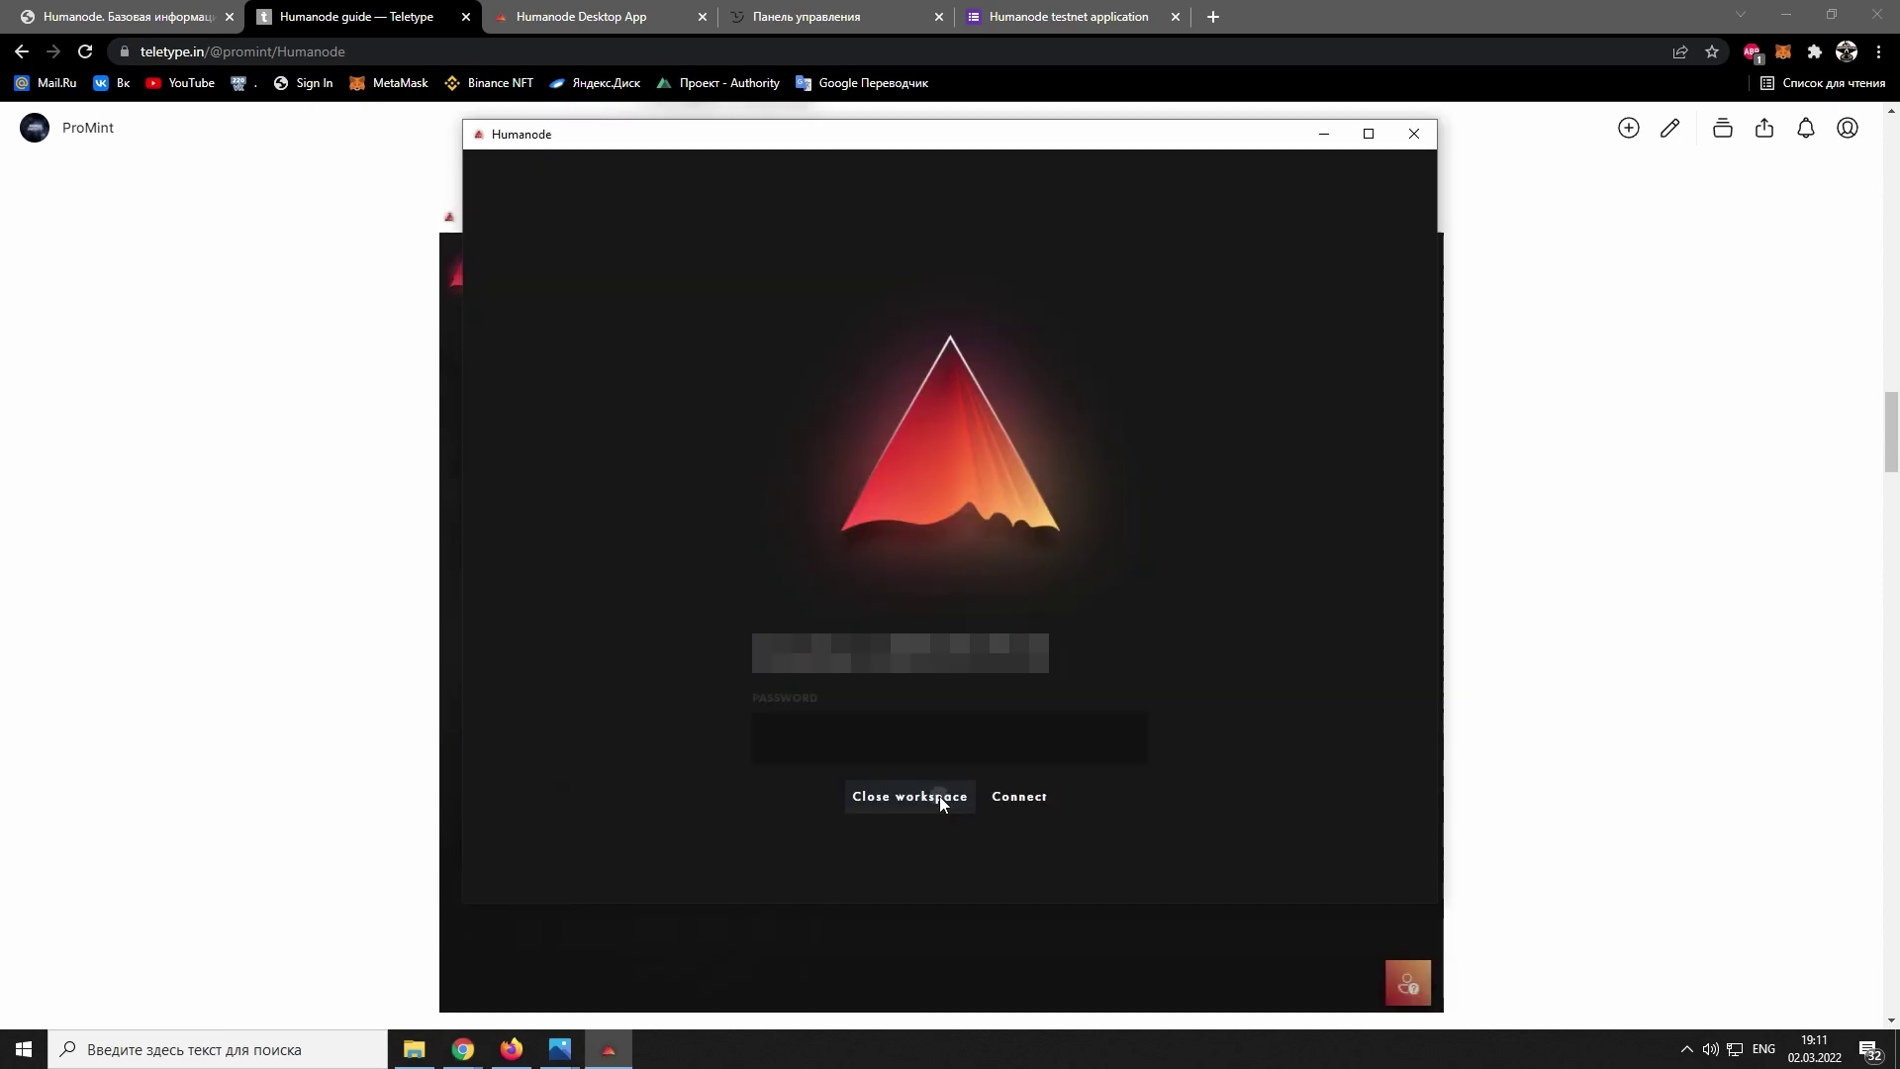
Step: Close the saved workspace in the Humanode app and start creating a new one on a remote computer
{"action": "left_click", "coordinate": [940, 796]}
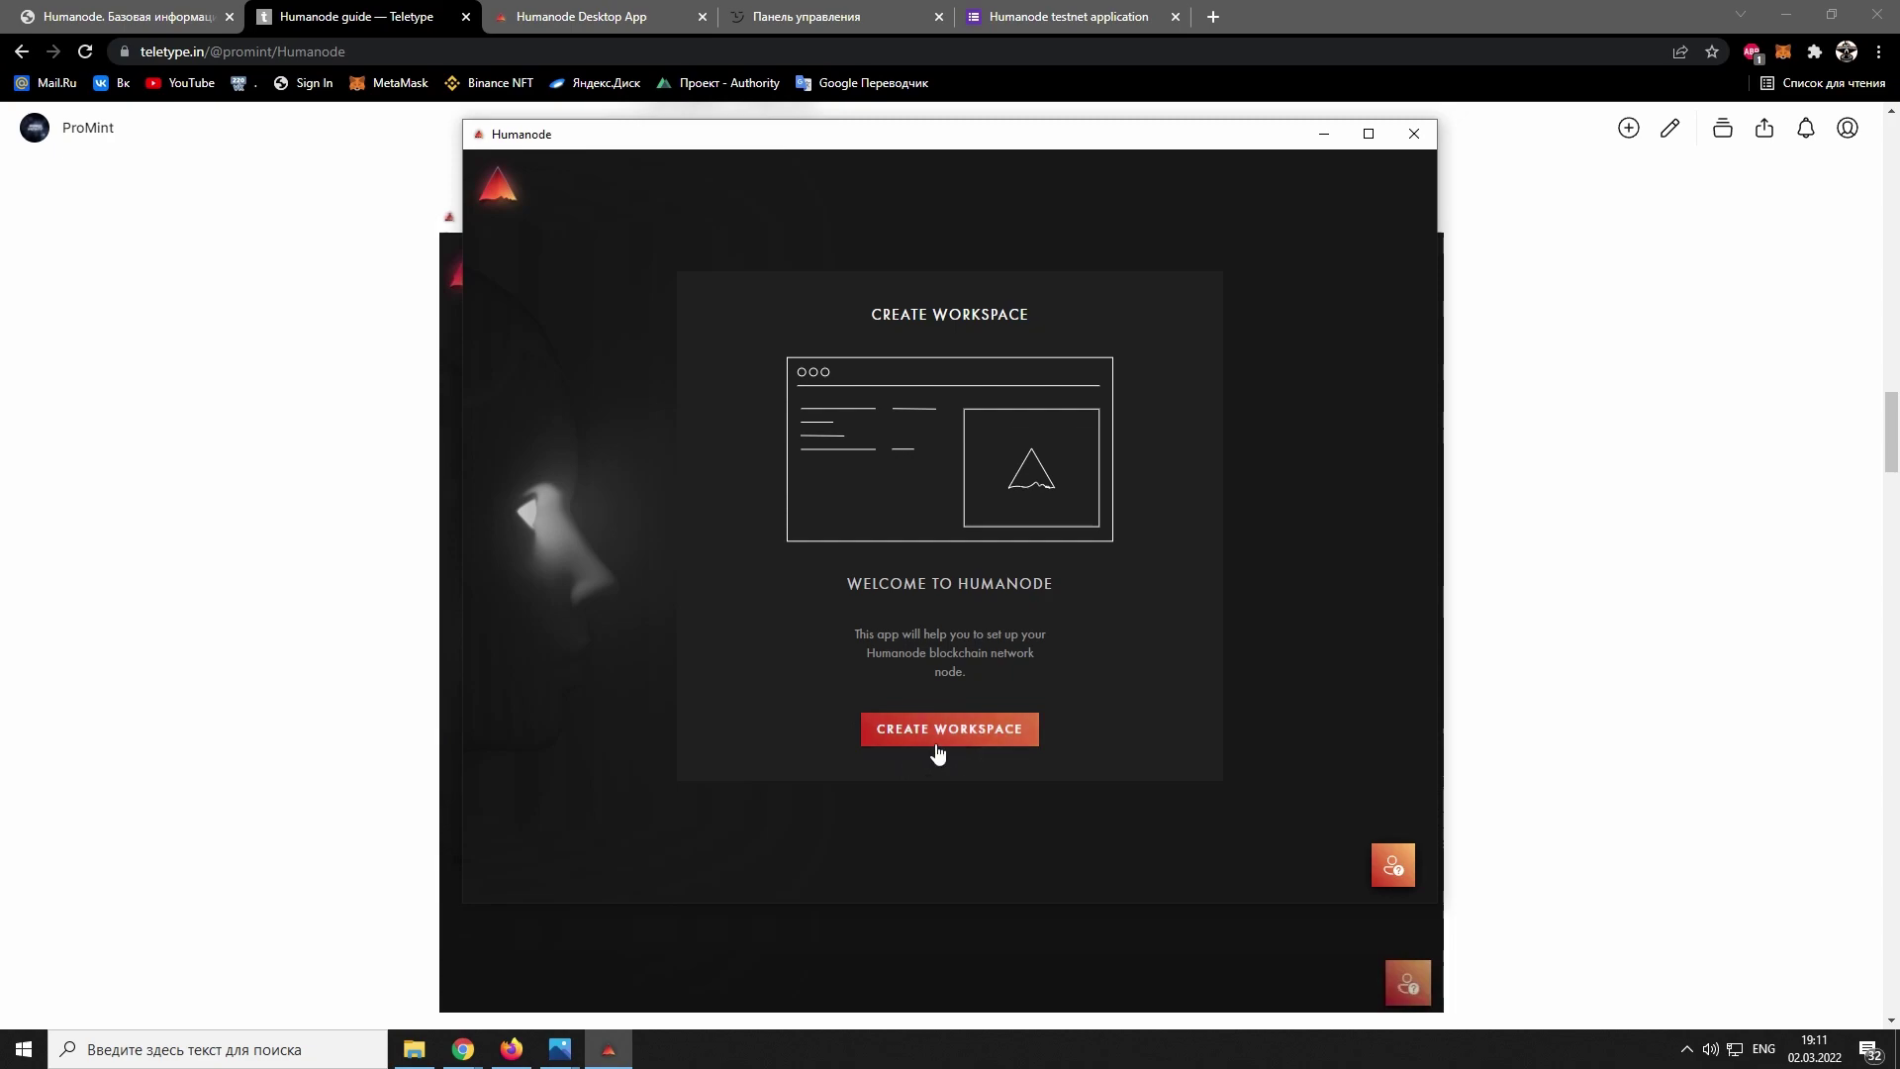
{"action": "left_click", "coordinate": [961, 740]}
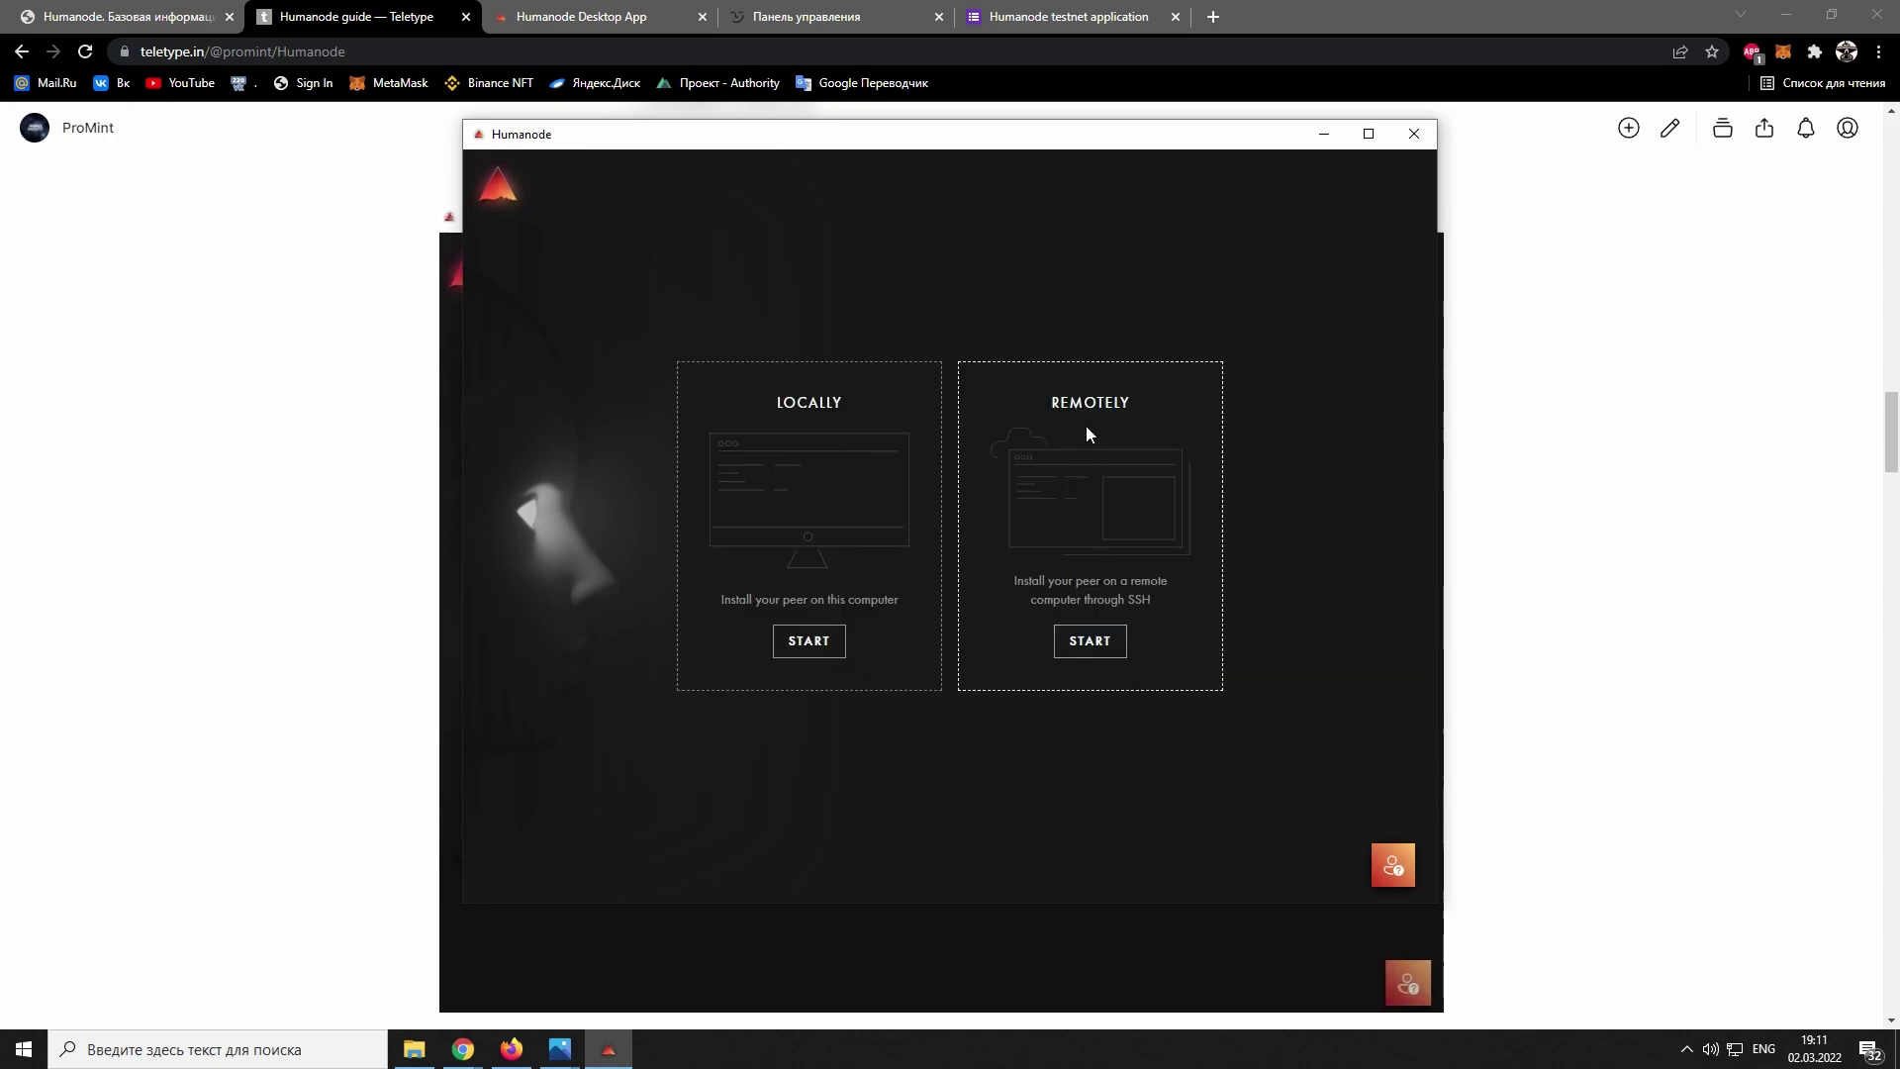
{"action": "left_click", "coordinate": [1113, 645]}
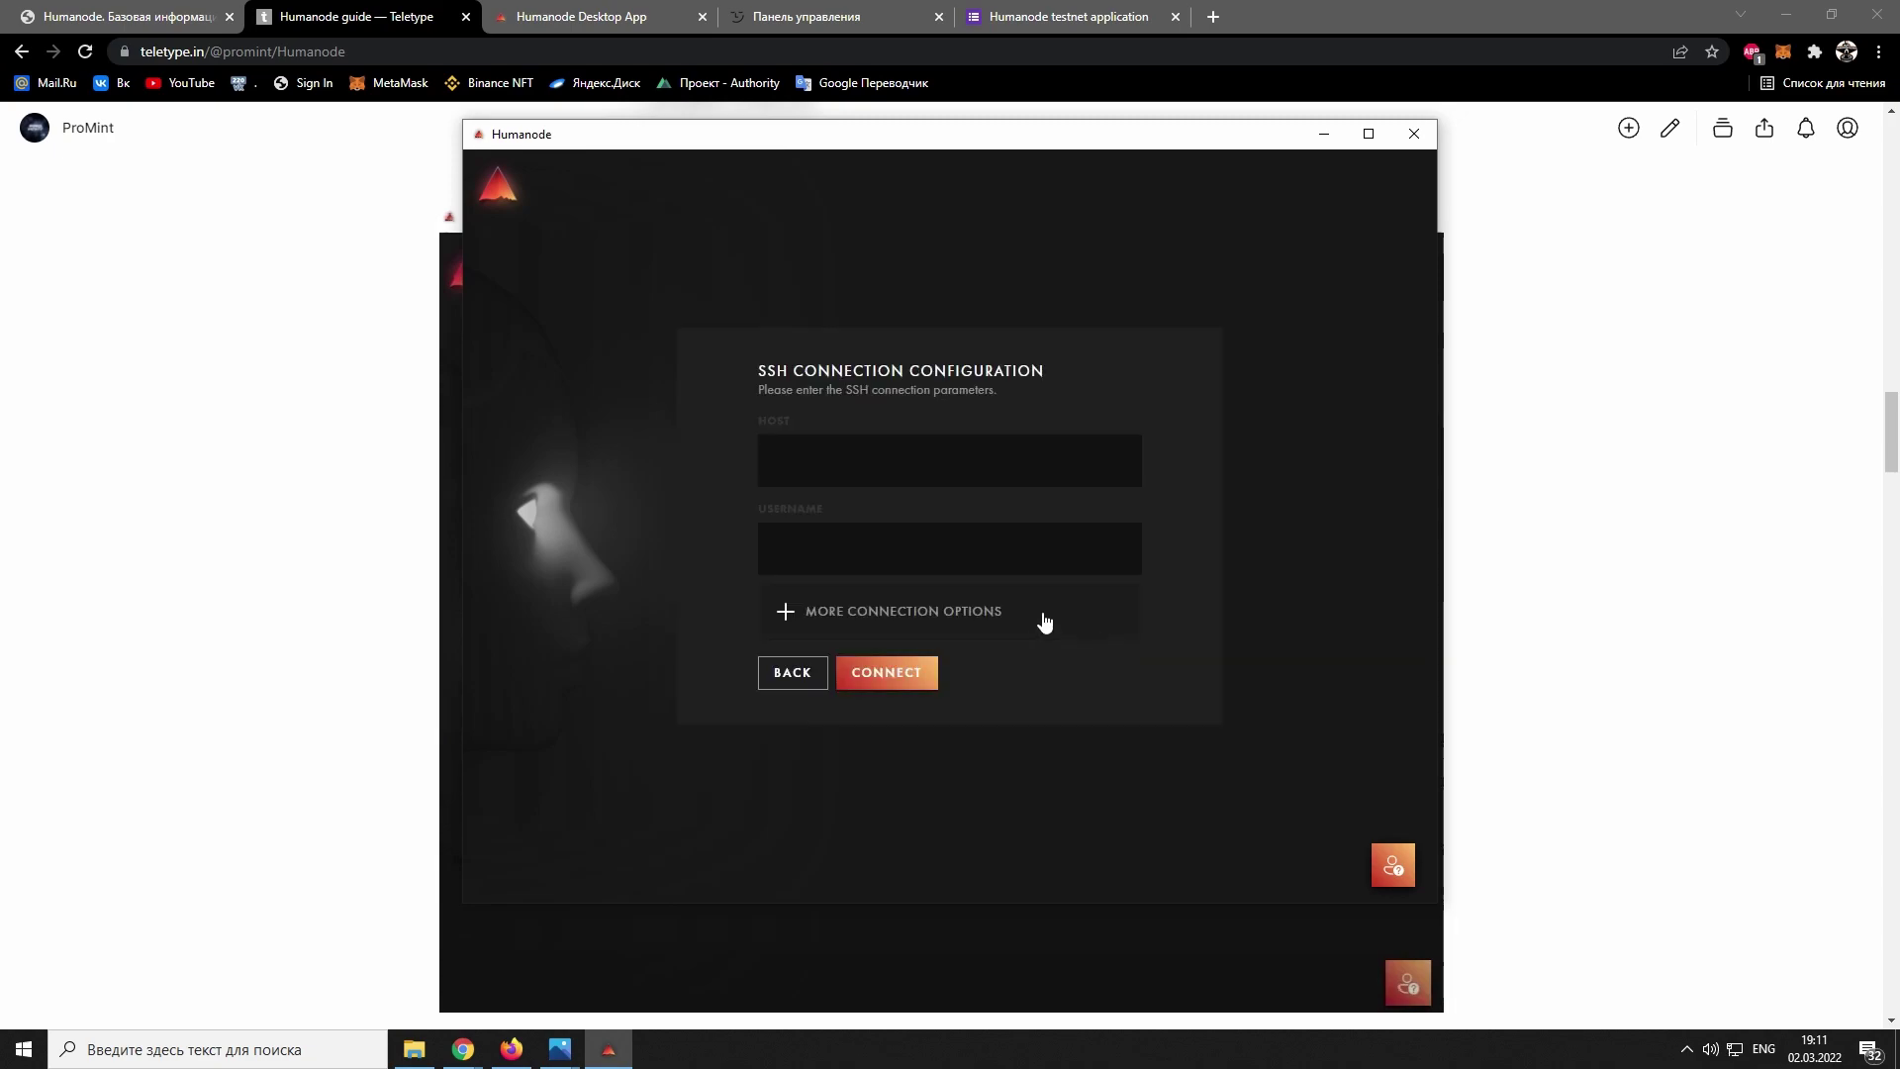
Step: Expand the additional SSH connection options and set the auth mode to Password
{"action": "left_click", "coordinate": [885, 618]}
{"action": "left_click", "coordinate": [967, 591]}
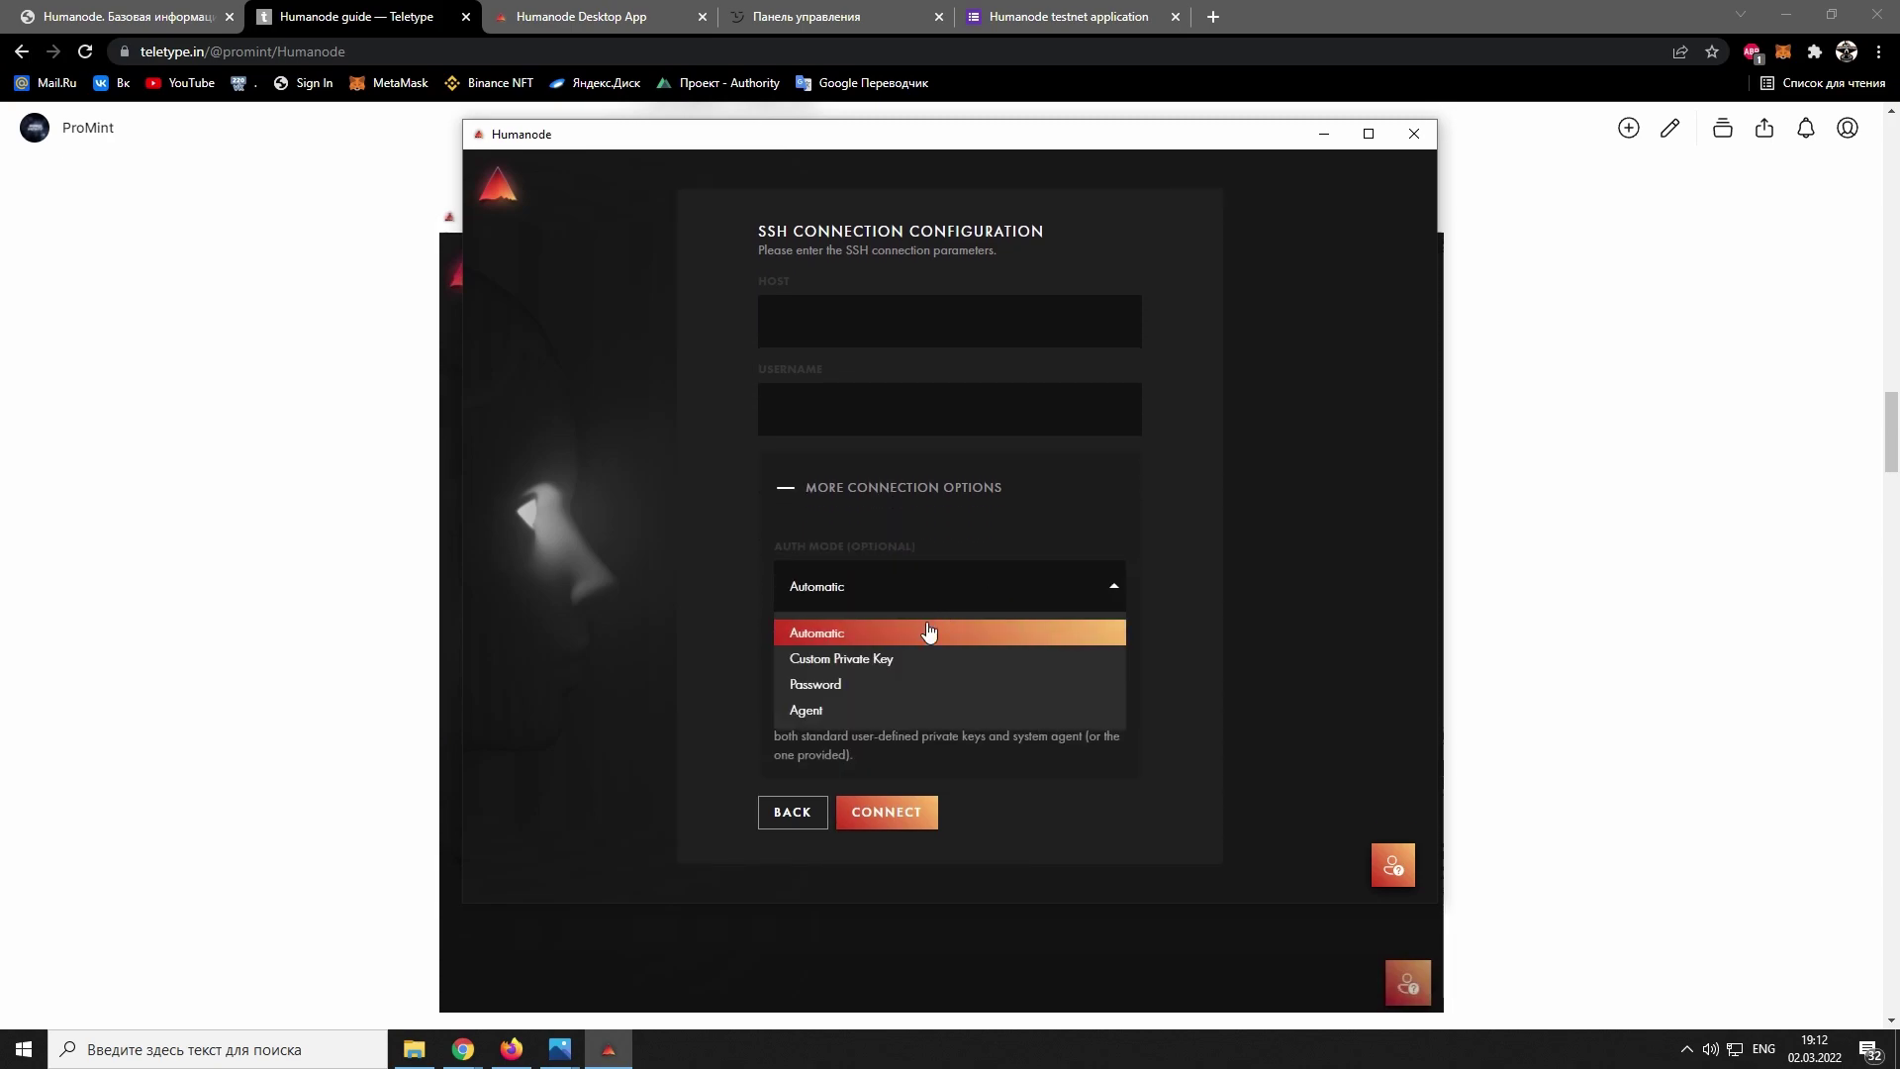
{"action": "left_click", "coordinate": [846, 684]}
Step: Switch to the VDSina control panel in Chrome, open the active Ubuntu server's details and copy its IP address
{"action": "left_click", "coordinate": [745, 12]}
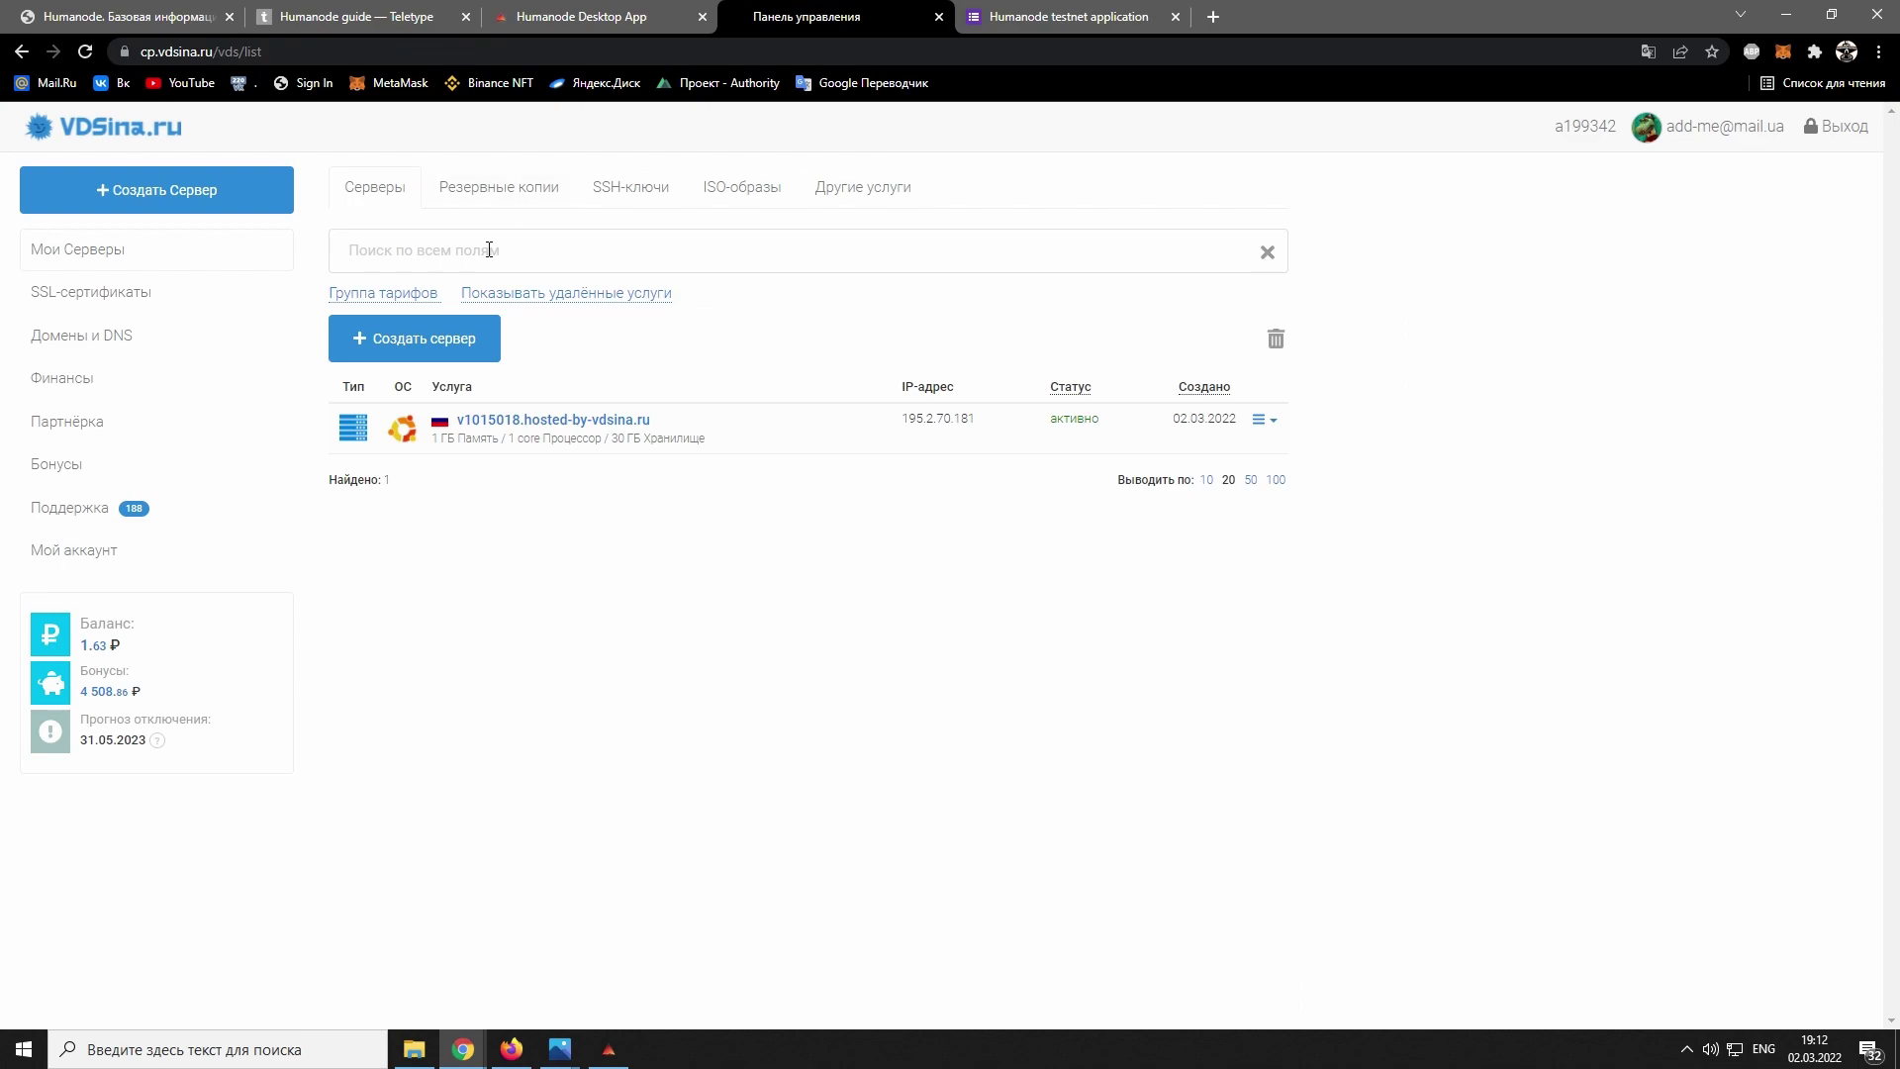
{"action": "left_click", "coordinate": [594, 427]}
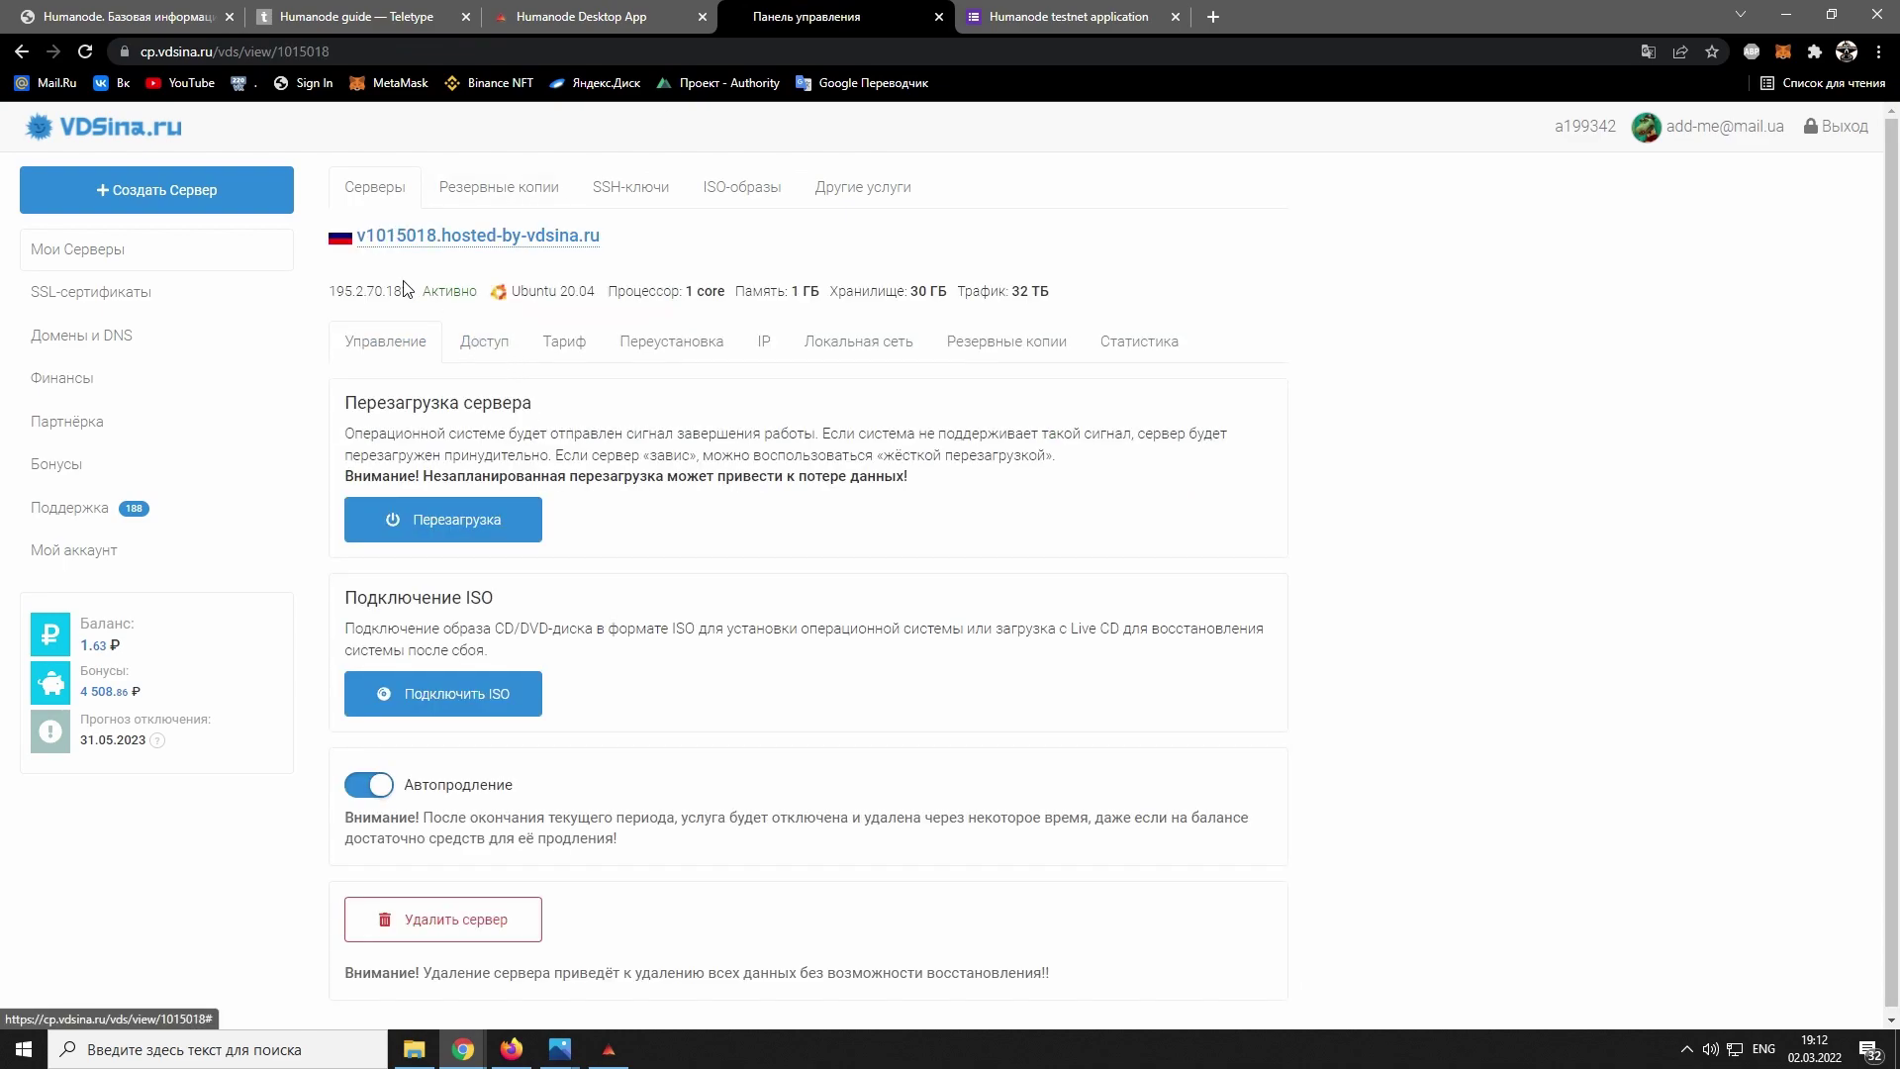
{"action": "mouse_move", "coordinate": [408, 292]}
{"action": "left_mouse_down"}
{"action": "mouse_move", "coordinate": [334, 292]}
{"action": "mouse_move", "coordinate": [411, 296]}
{"action": "left_mouse_up"}
{"action": "key", "text": "ctrl+c"}
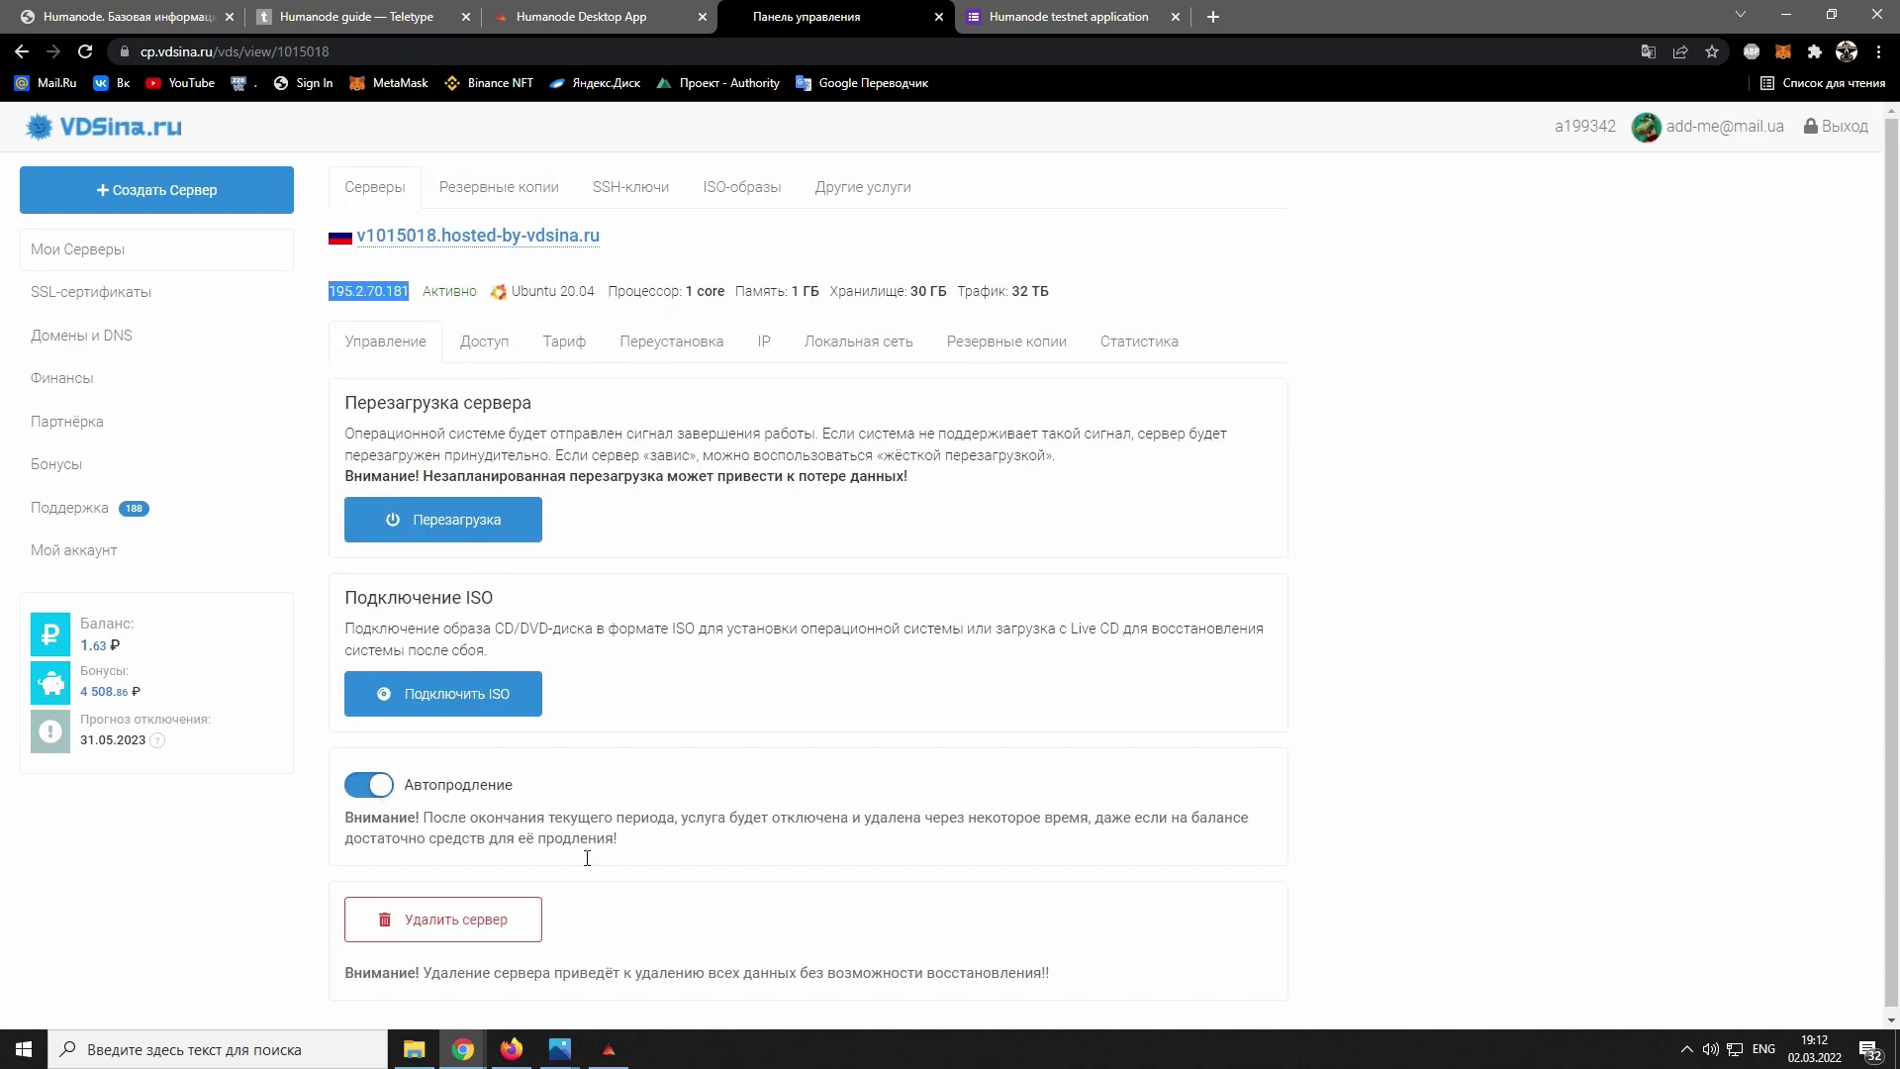
Step: Back in the Humanode app, enter the copied IP address as the host and root as the username, and connect
{"action": "left_click", "coordinate": [608, 1049]}
{"action": "left_click", "coordinate": [829, 396]}
{"action": "key", "text": "ctrl+v"}
{"action": "left_click", "coordinate": [835, 501]}
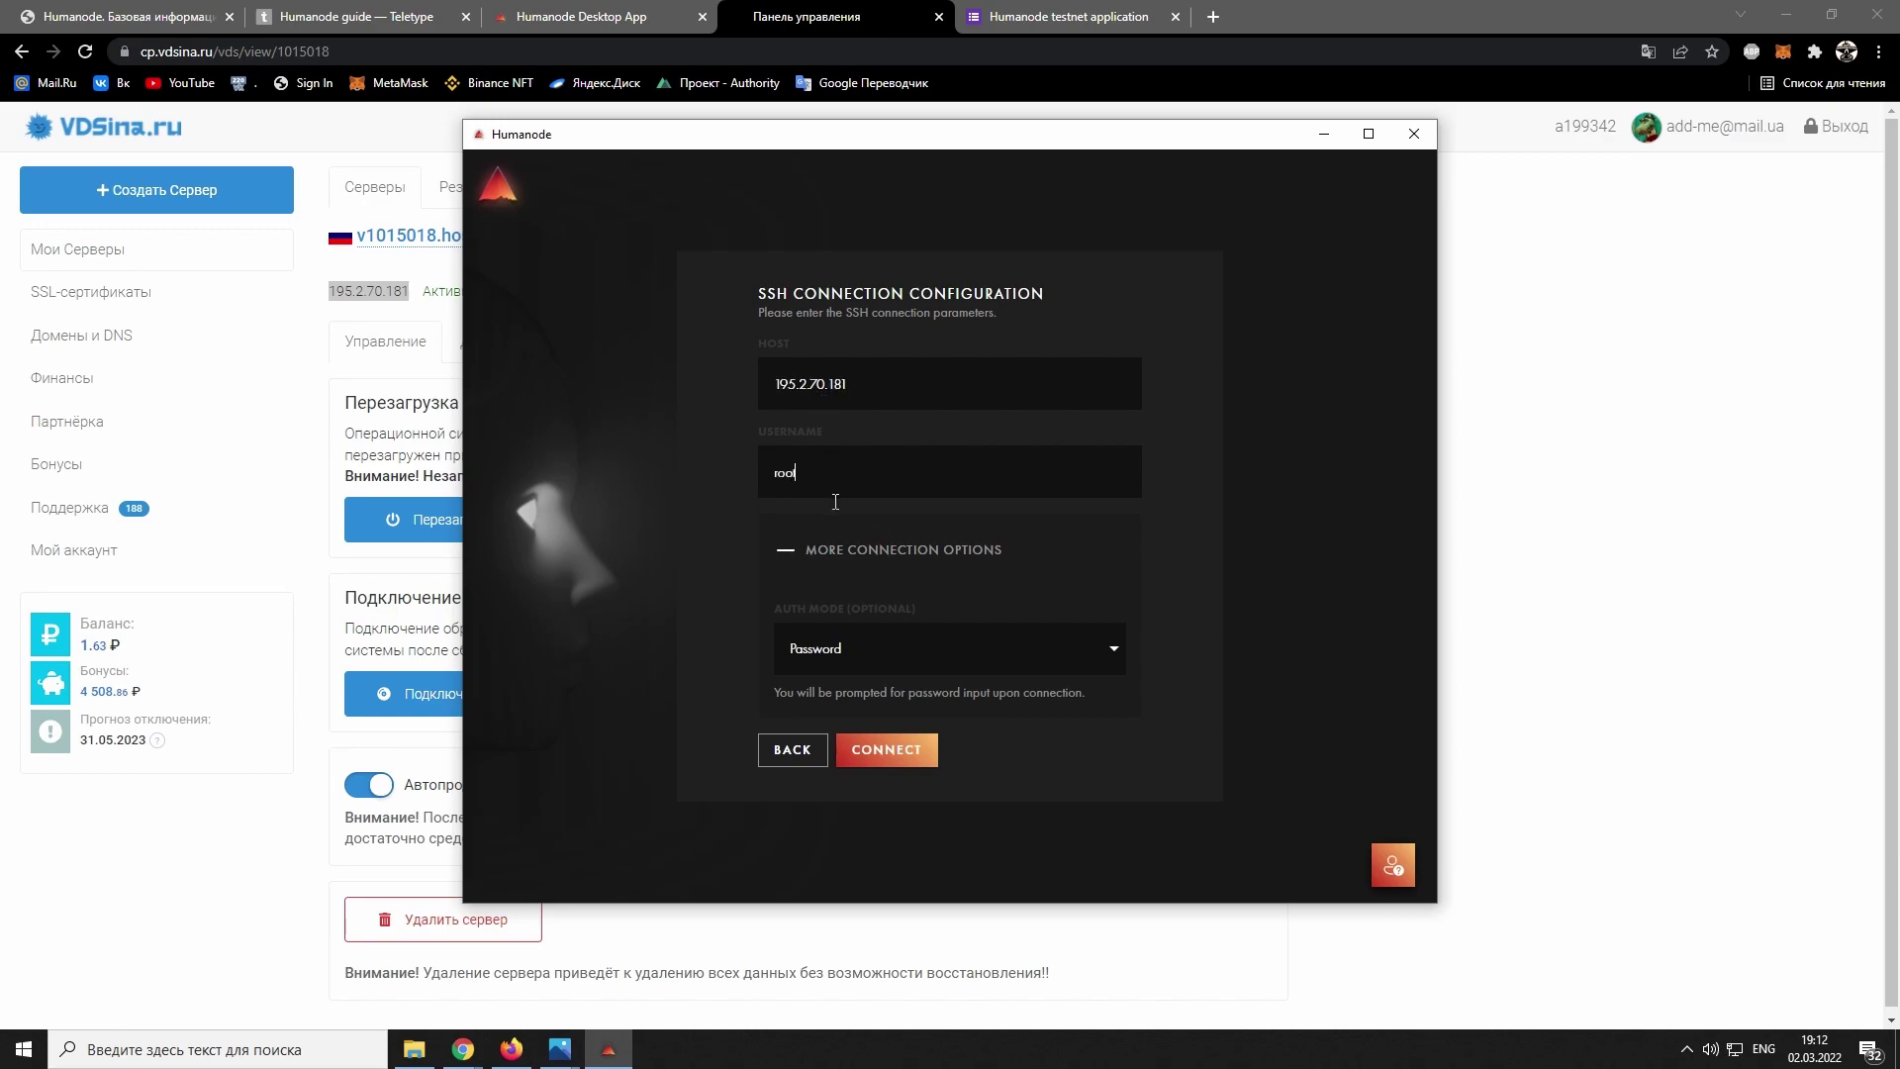
{"action": "left_click", "coordinate": [890, 751]}
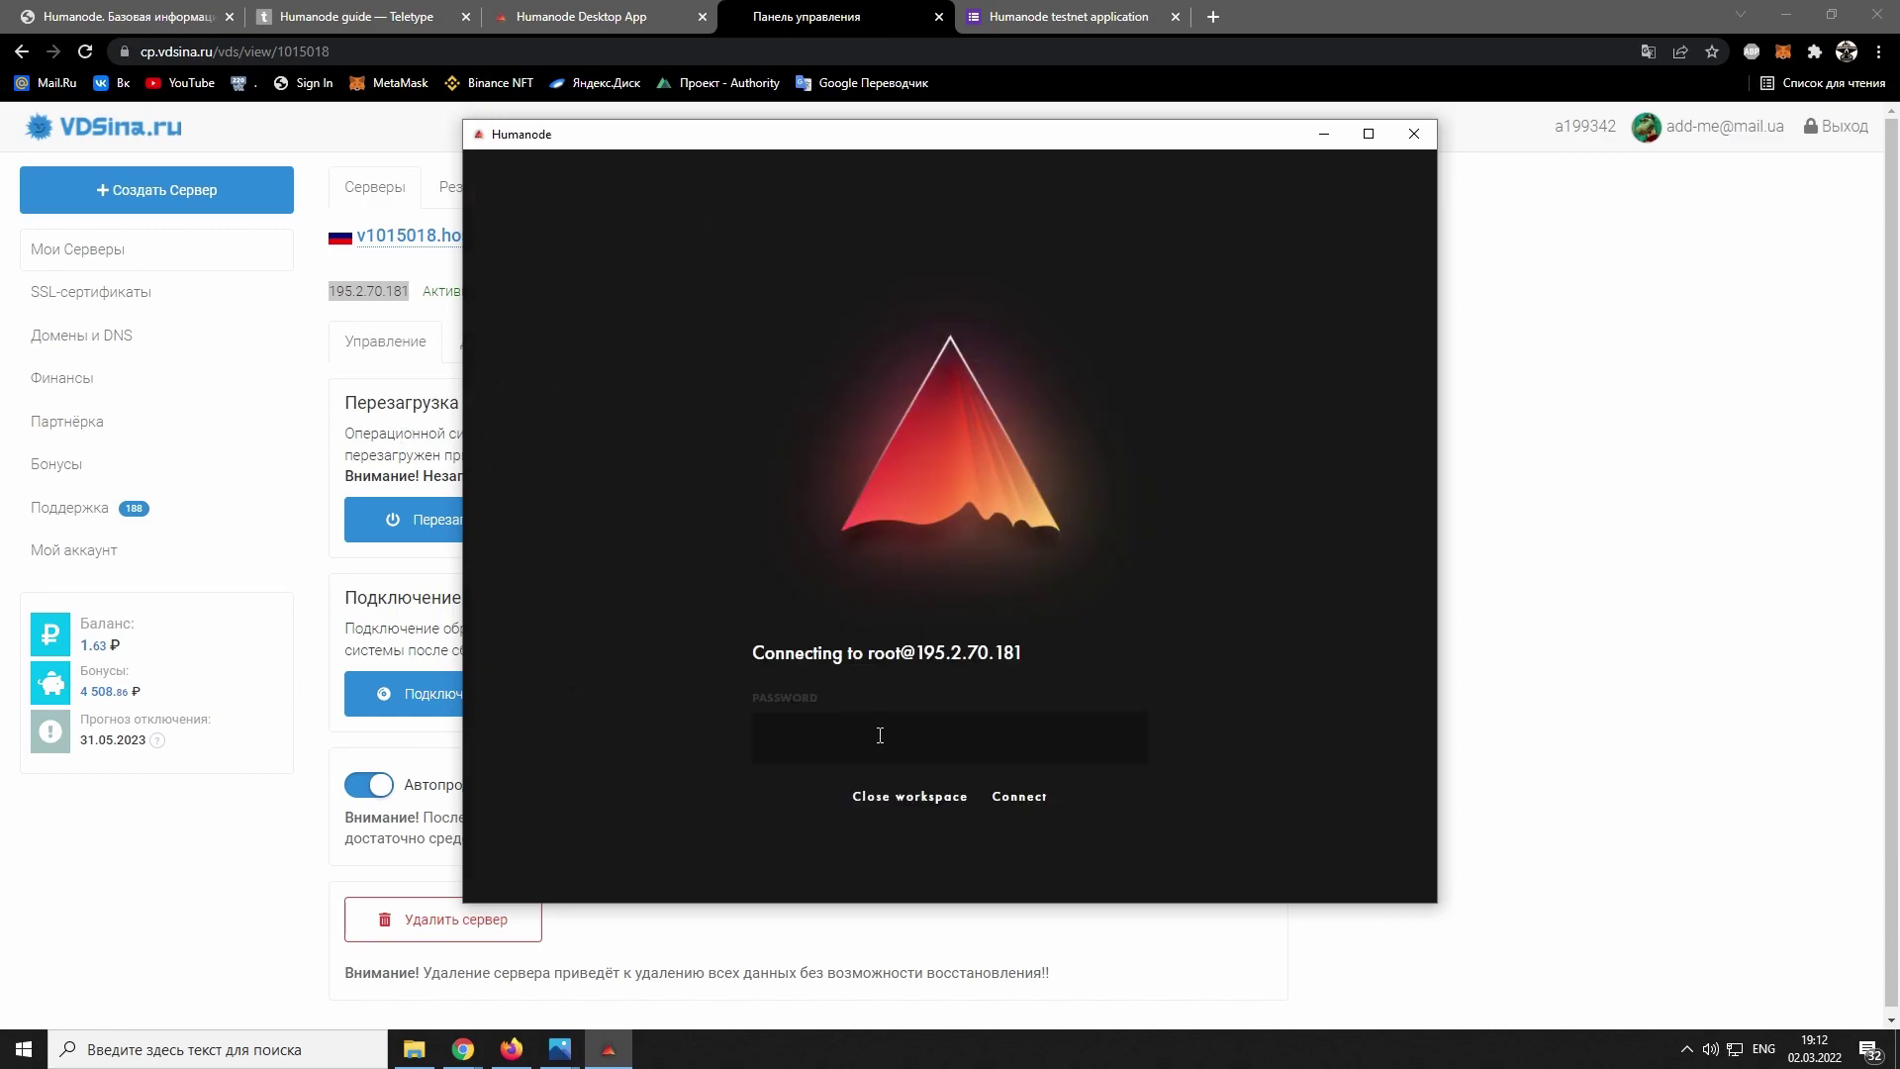
Step: Copy the server's password from its access settings in VDSina and use it to connect the Humanode workspace
{"action": "left_click", "coordinate": [363, 393]}
{"action": "left_click", "coordinate": [481, 339]}
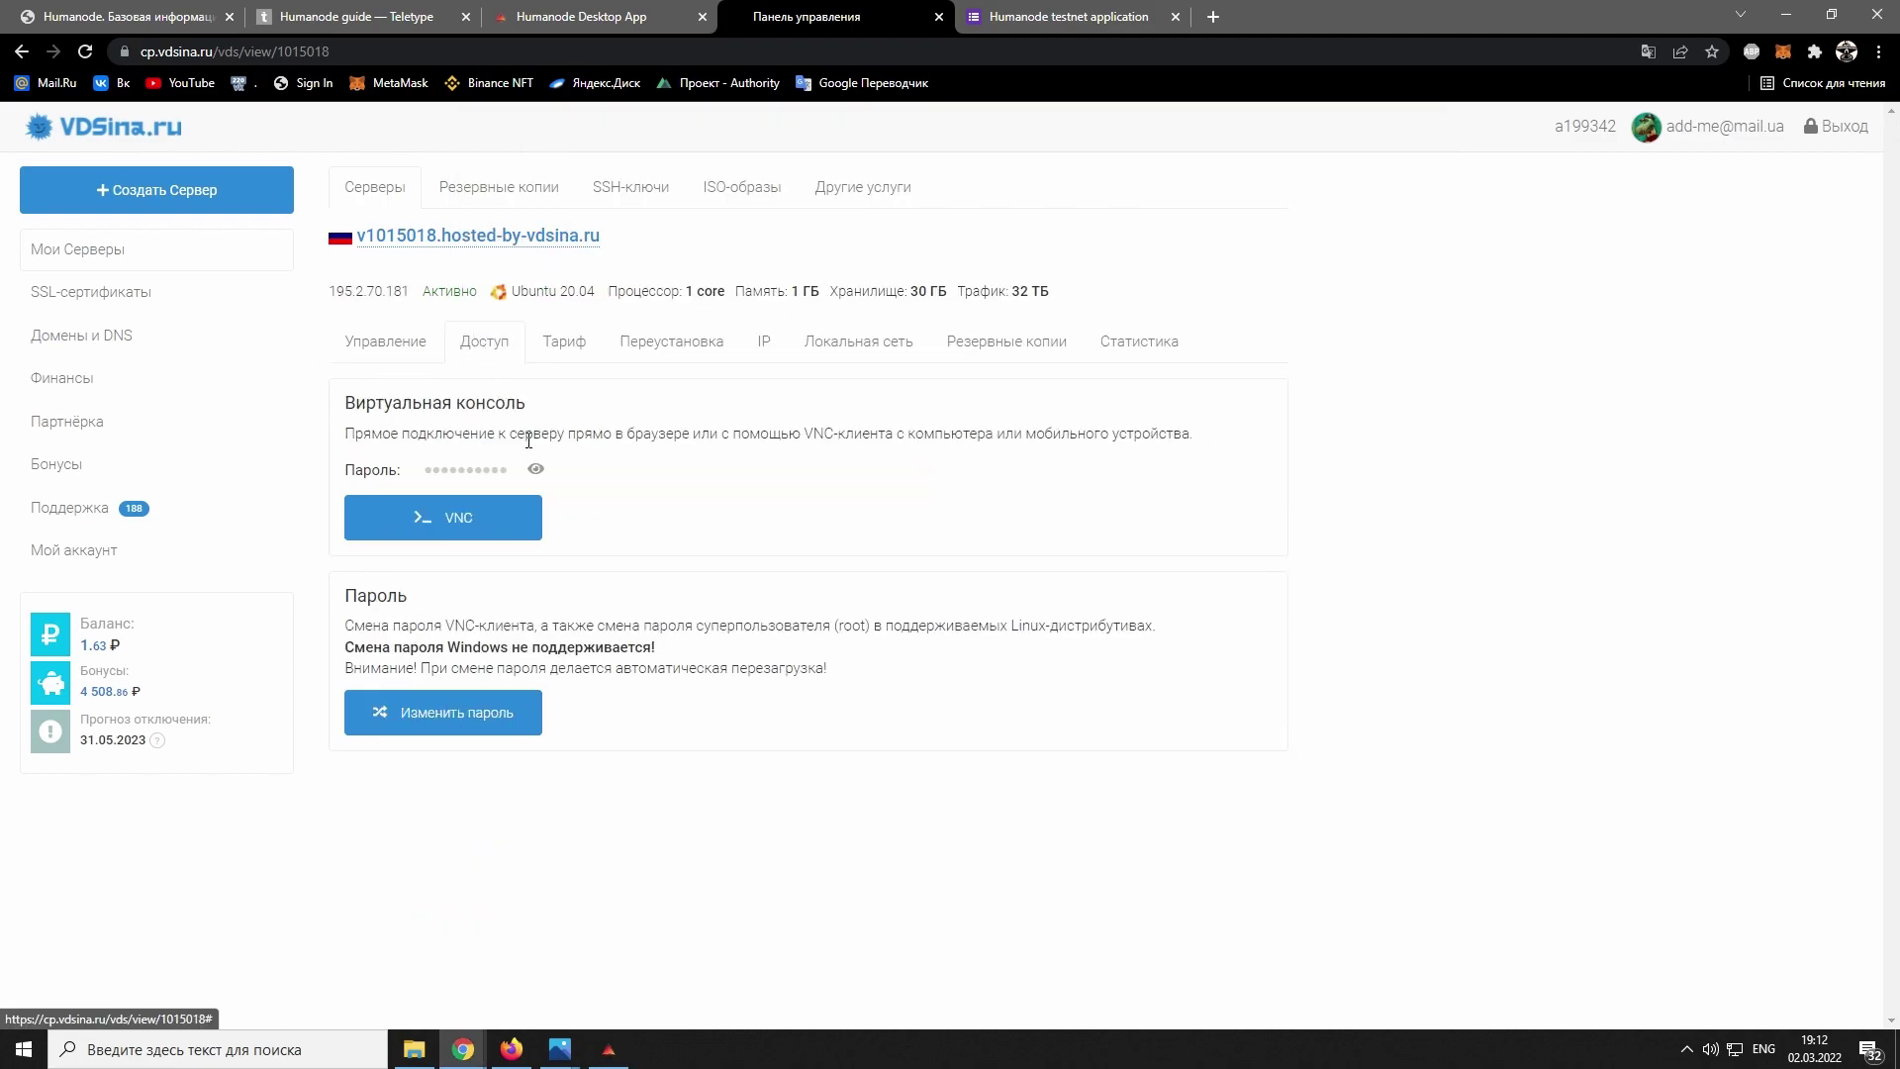
{"action": "left_click", "coordinate": [540, 472]}
{"action": "left_click", "coordinate": [572, 472]}
{"action": "key", "text": "alt+Tab"}
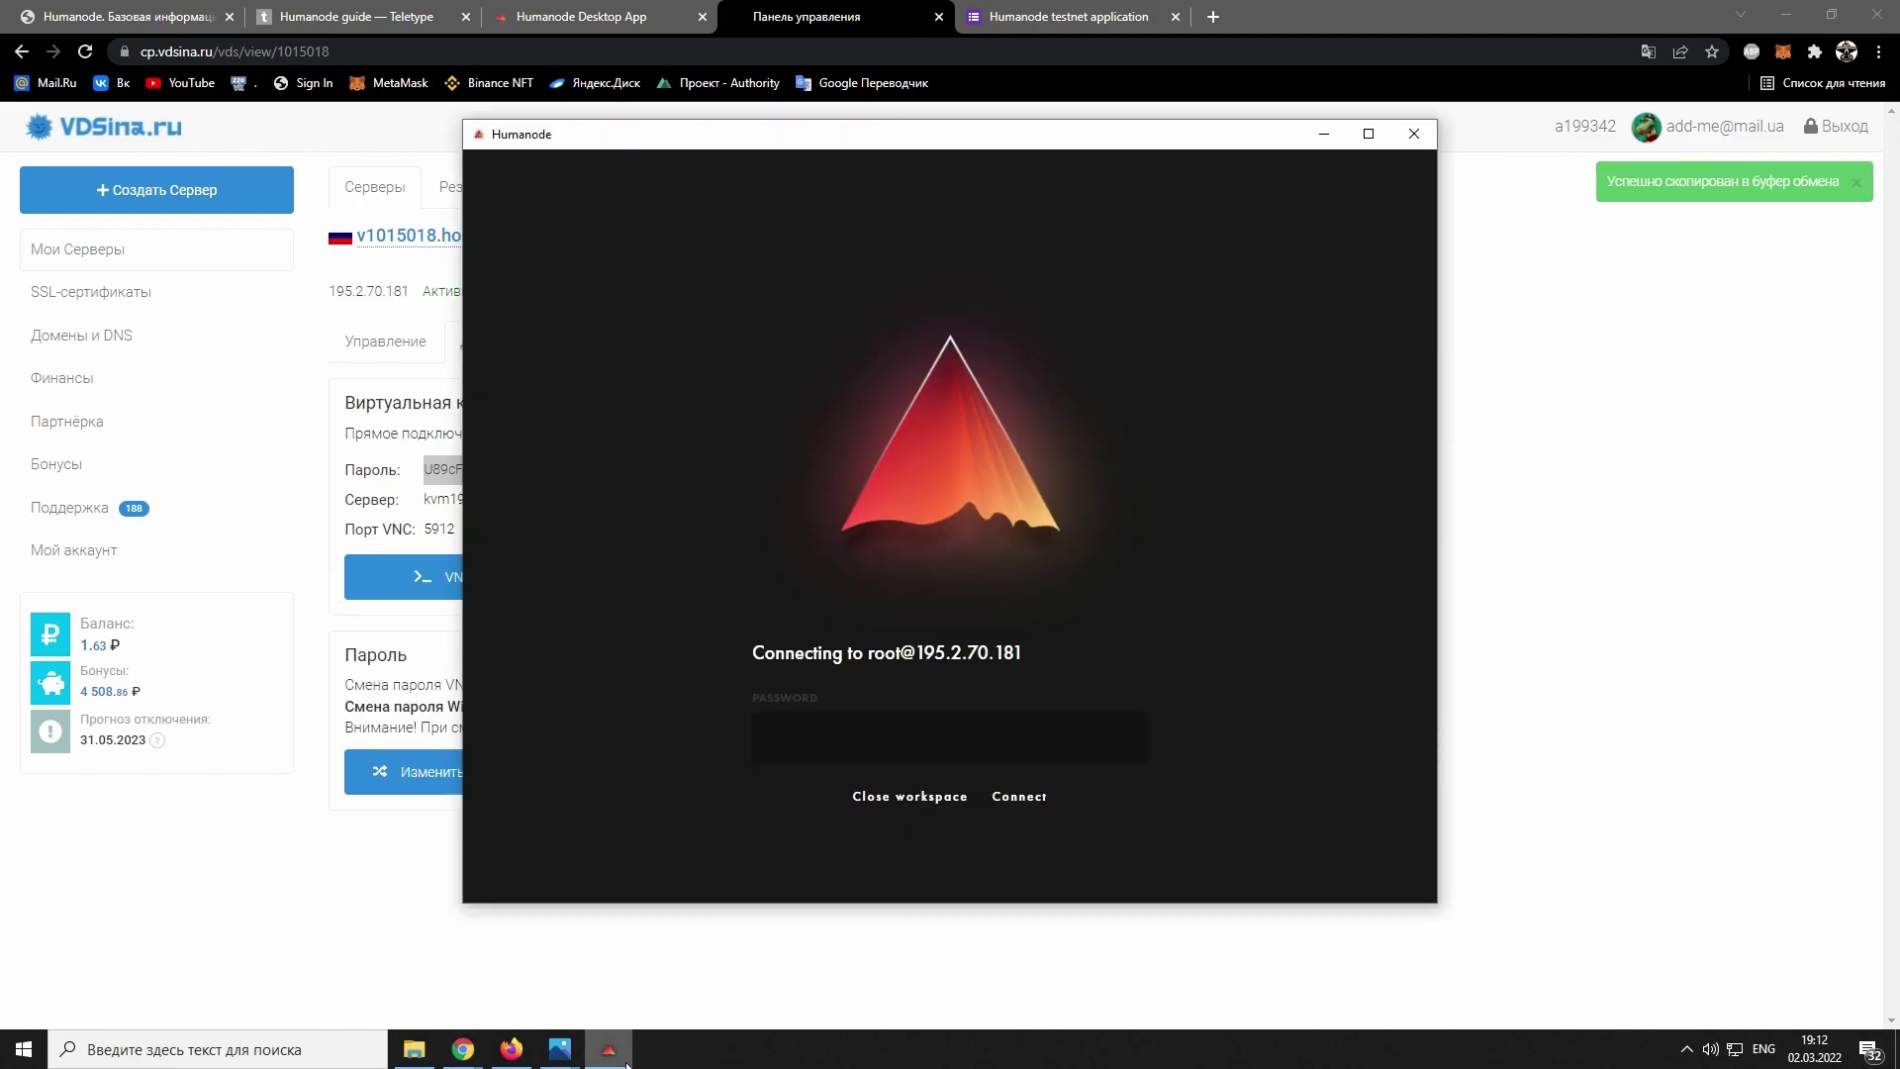
{"action": "key", "text": "ctrl+v"}
{"action": "left_click", "coordinate": [1020, 797]}
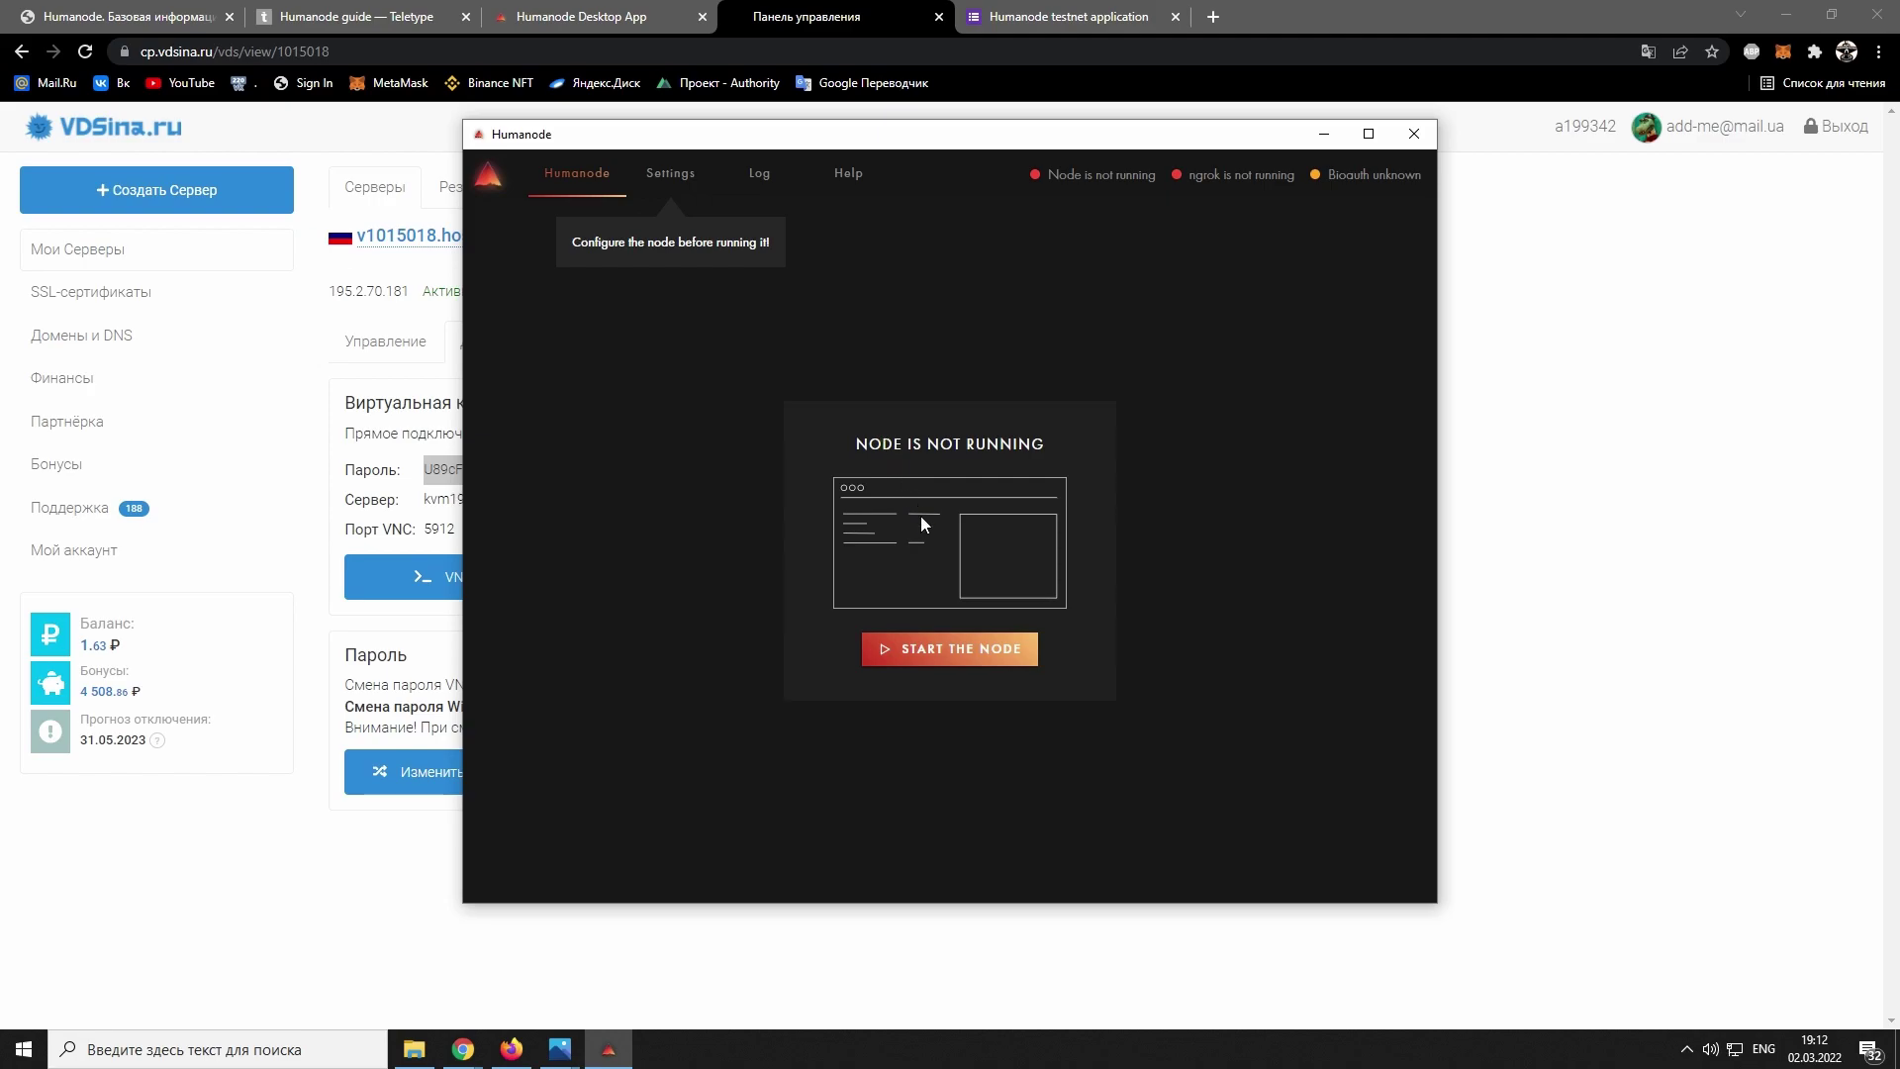
Step: In the node settings, enable Bioauth enrollment mode, name the node ProMint and apply the changes
{"action": "left_click", "coordinate": [677, 175]}
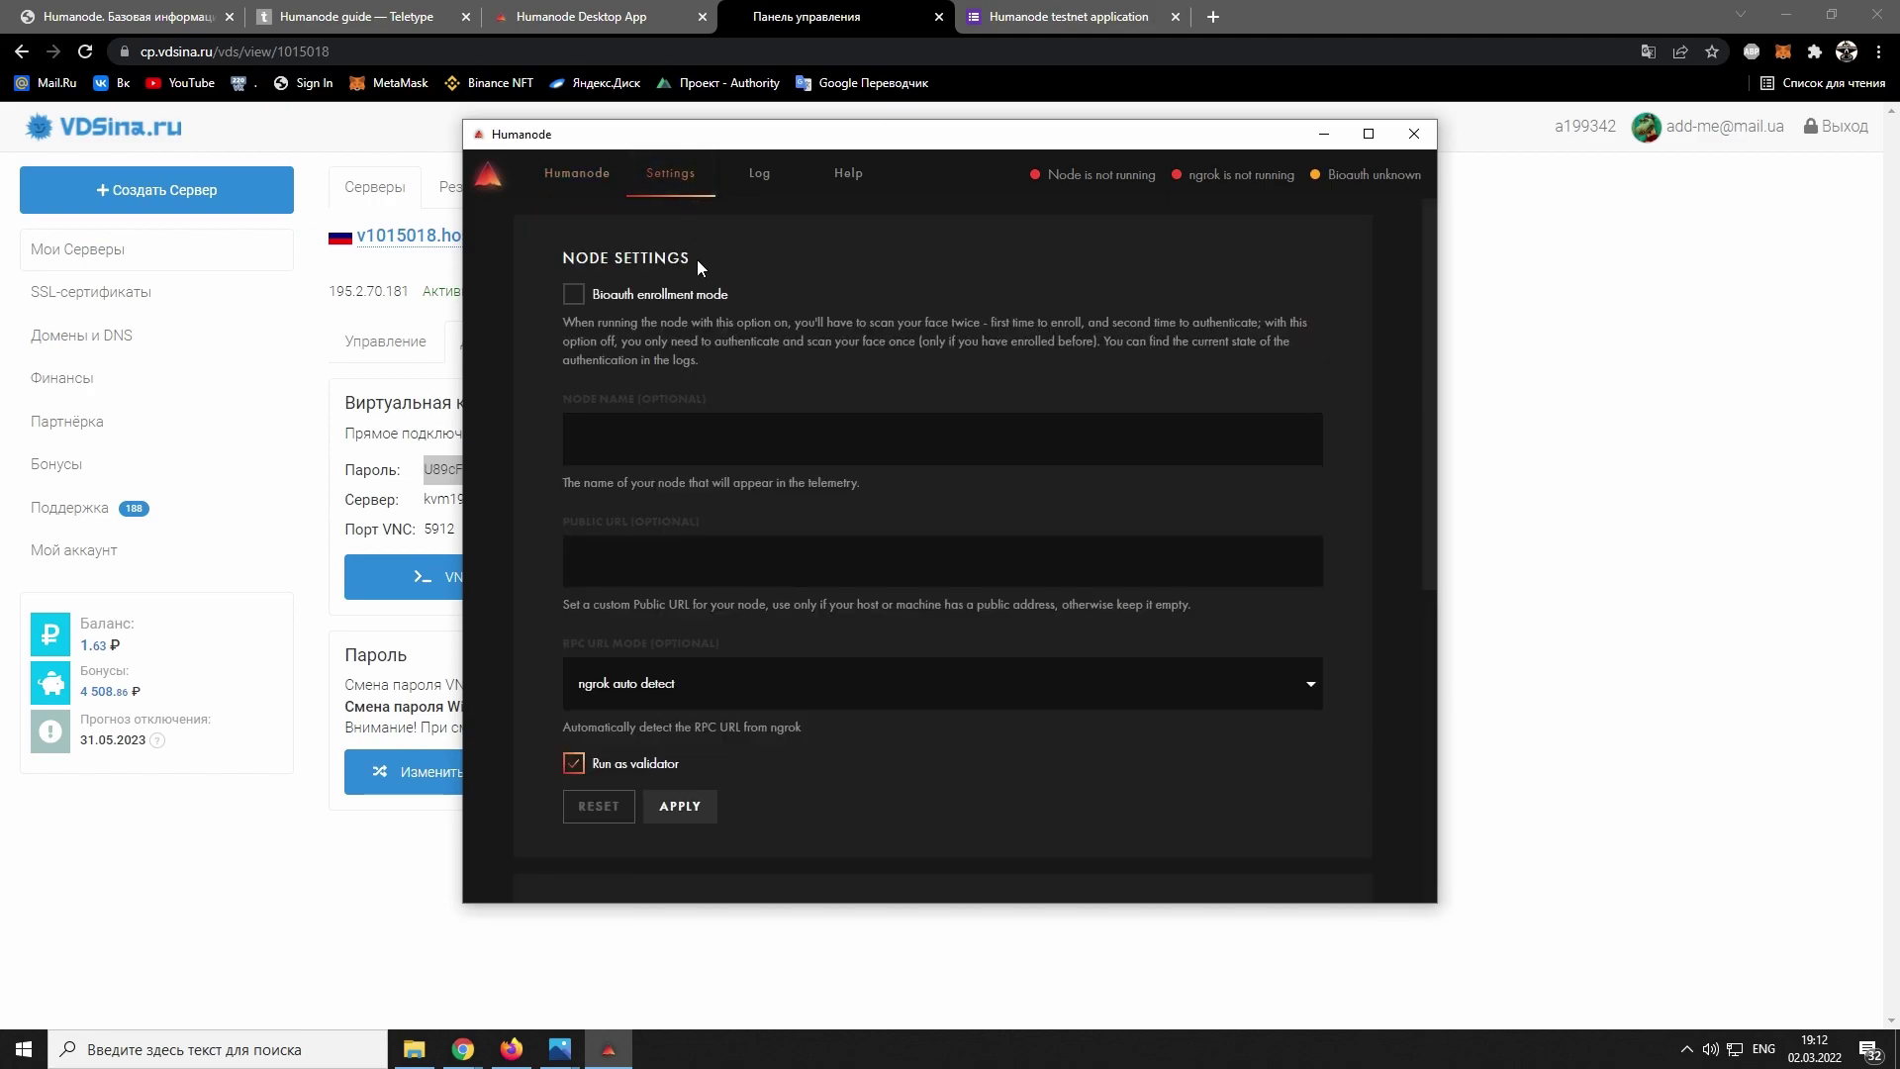
{"action": "left_click", "coordinate": [574, 295]}
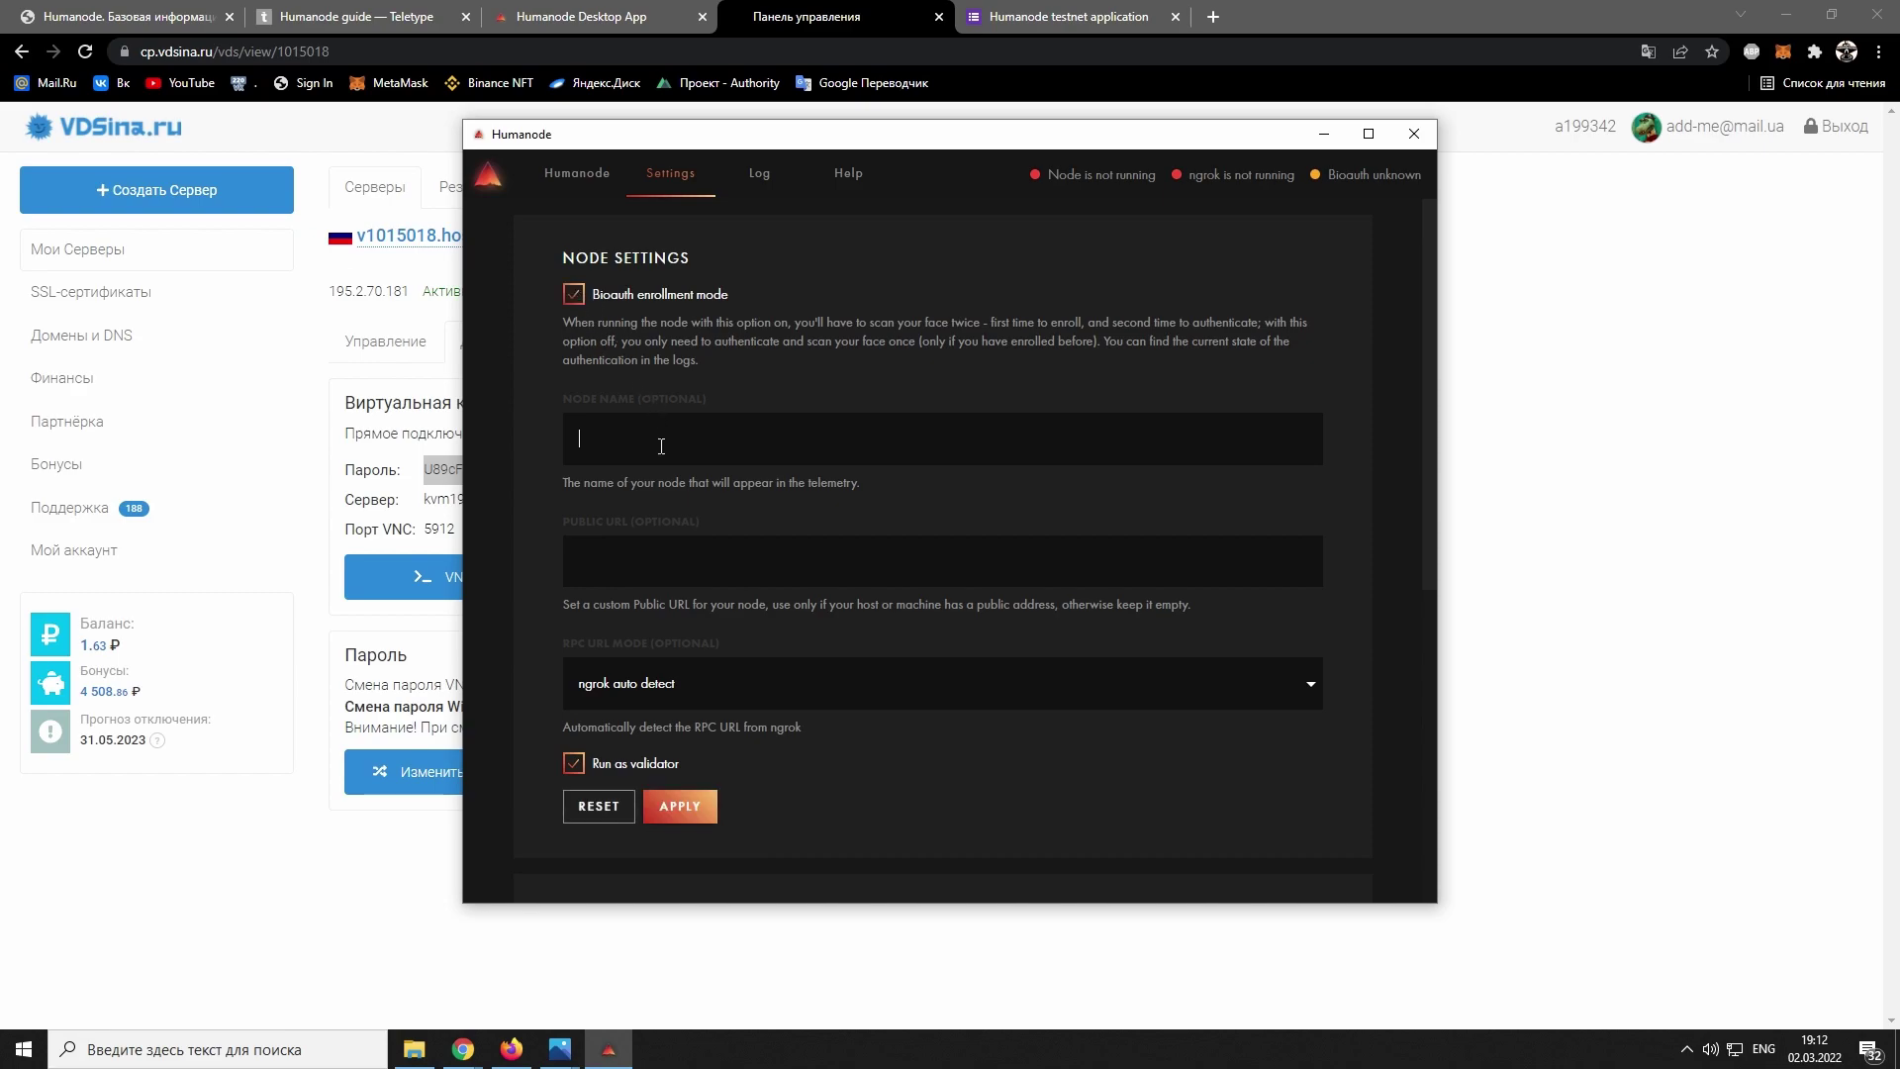
{"action": "left_click", "coordinate": [661, 446]}
{"action": "type", "text": "Prto"}
{"action": "type", "text": "Mi"}
{"action": "left_click", "coordinate": [693, 806]}
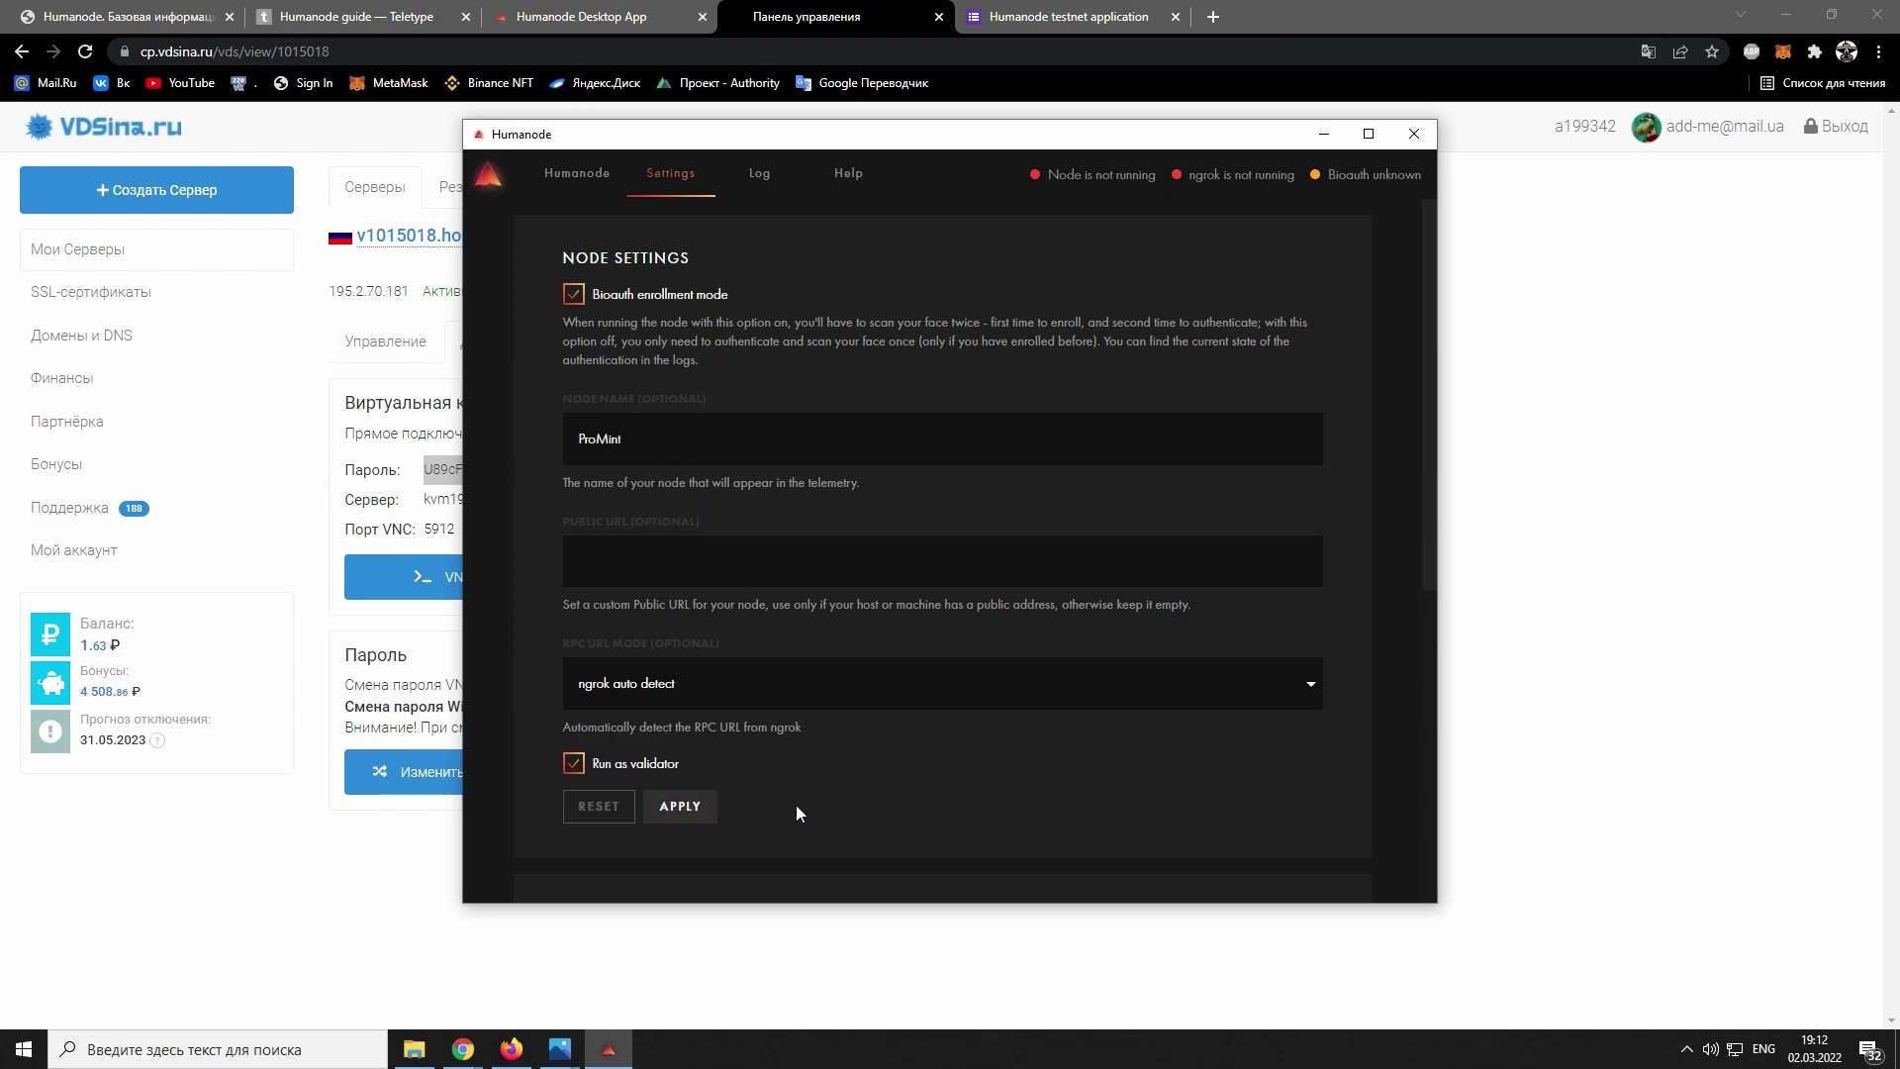
Step: Insert the wallet's mnemonic phrase into the node's key management, copying the phrase from the Firefox address bar
{"action": "scroll", "coordinate": [802, 782], "scroll_direction": "down", "scroll_amount": 5}
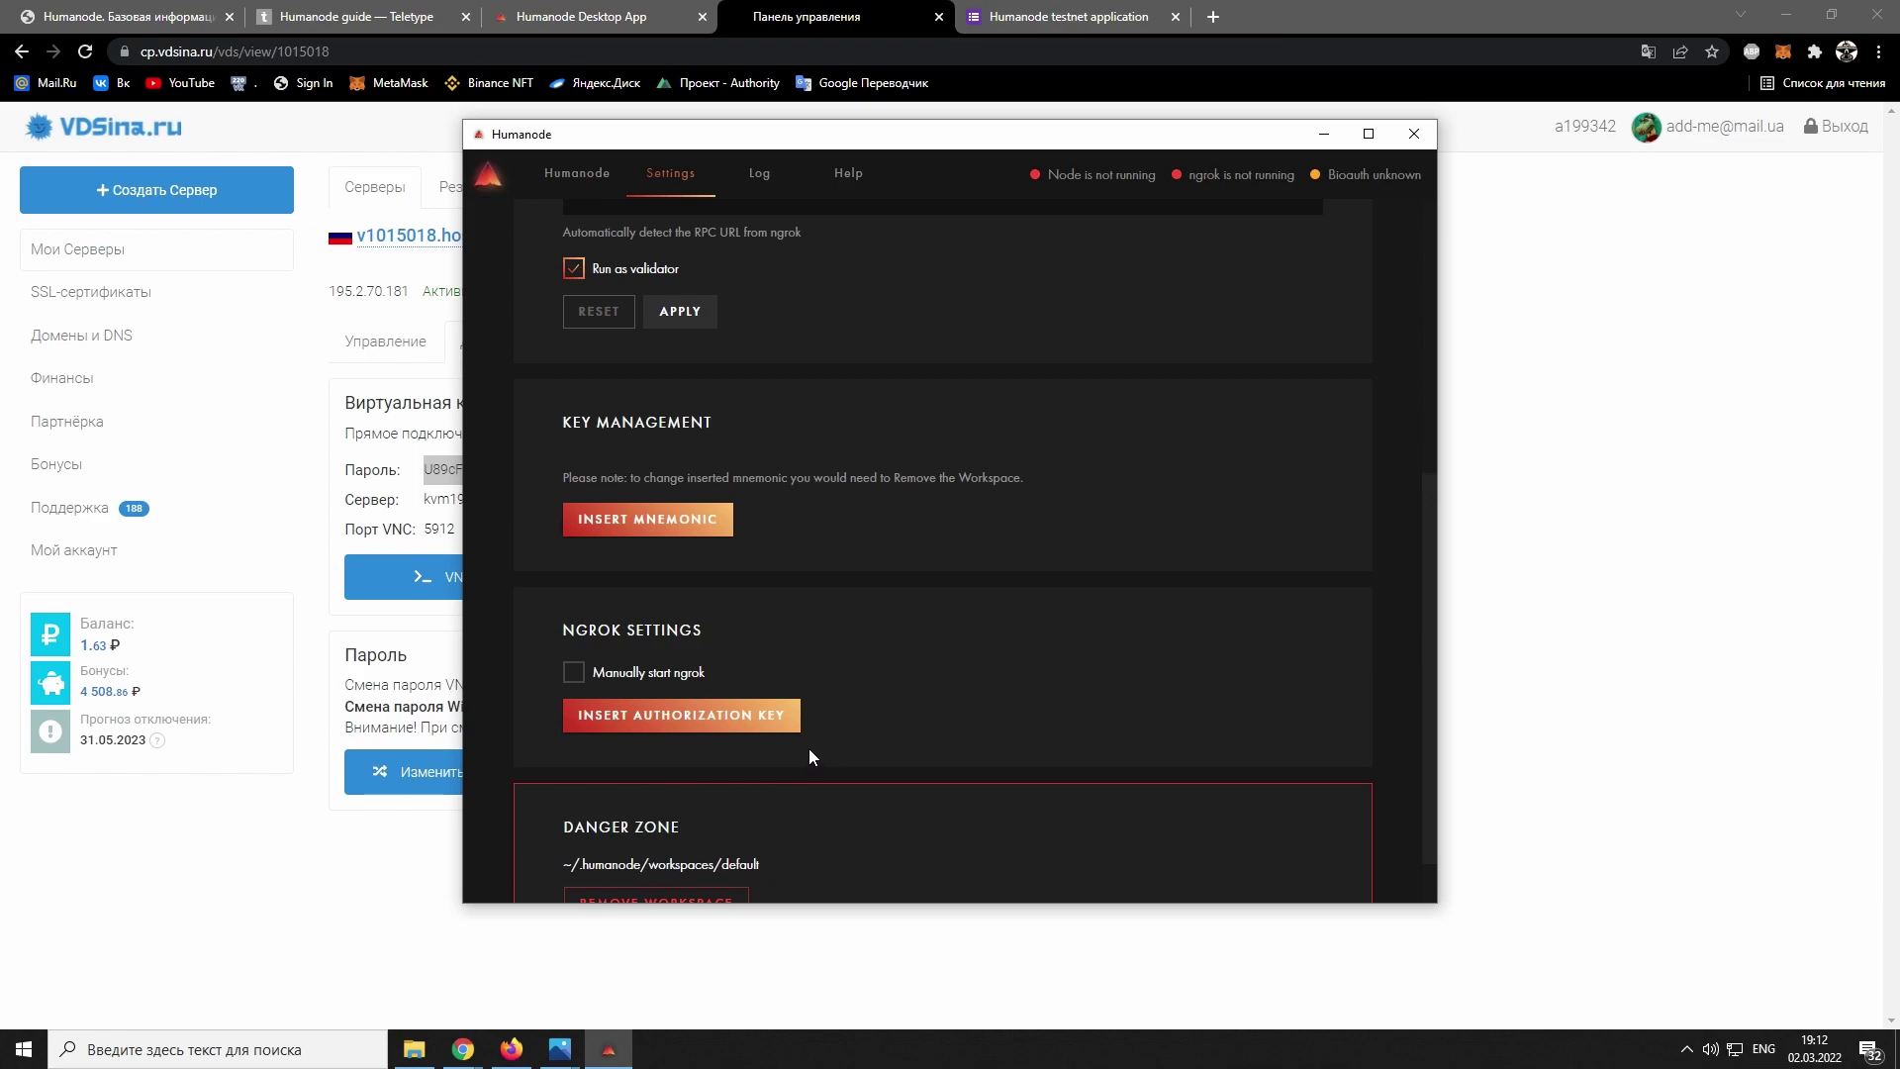
{"action": "left_click", "coordinate": [690, 526]}
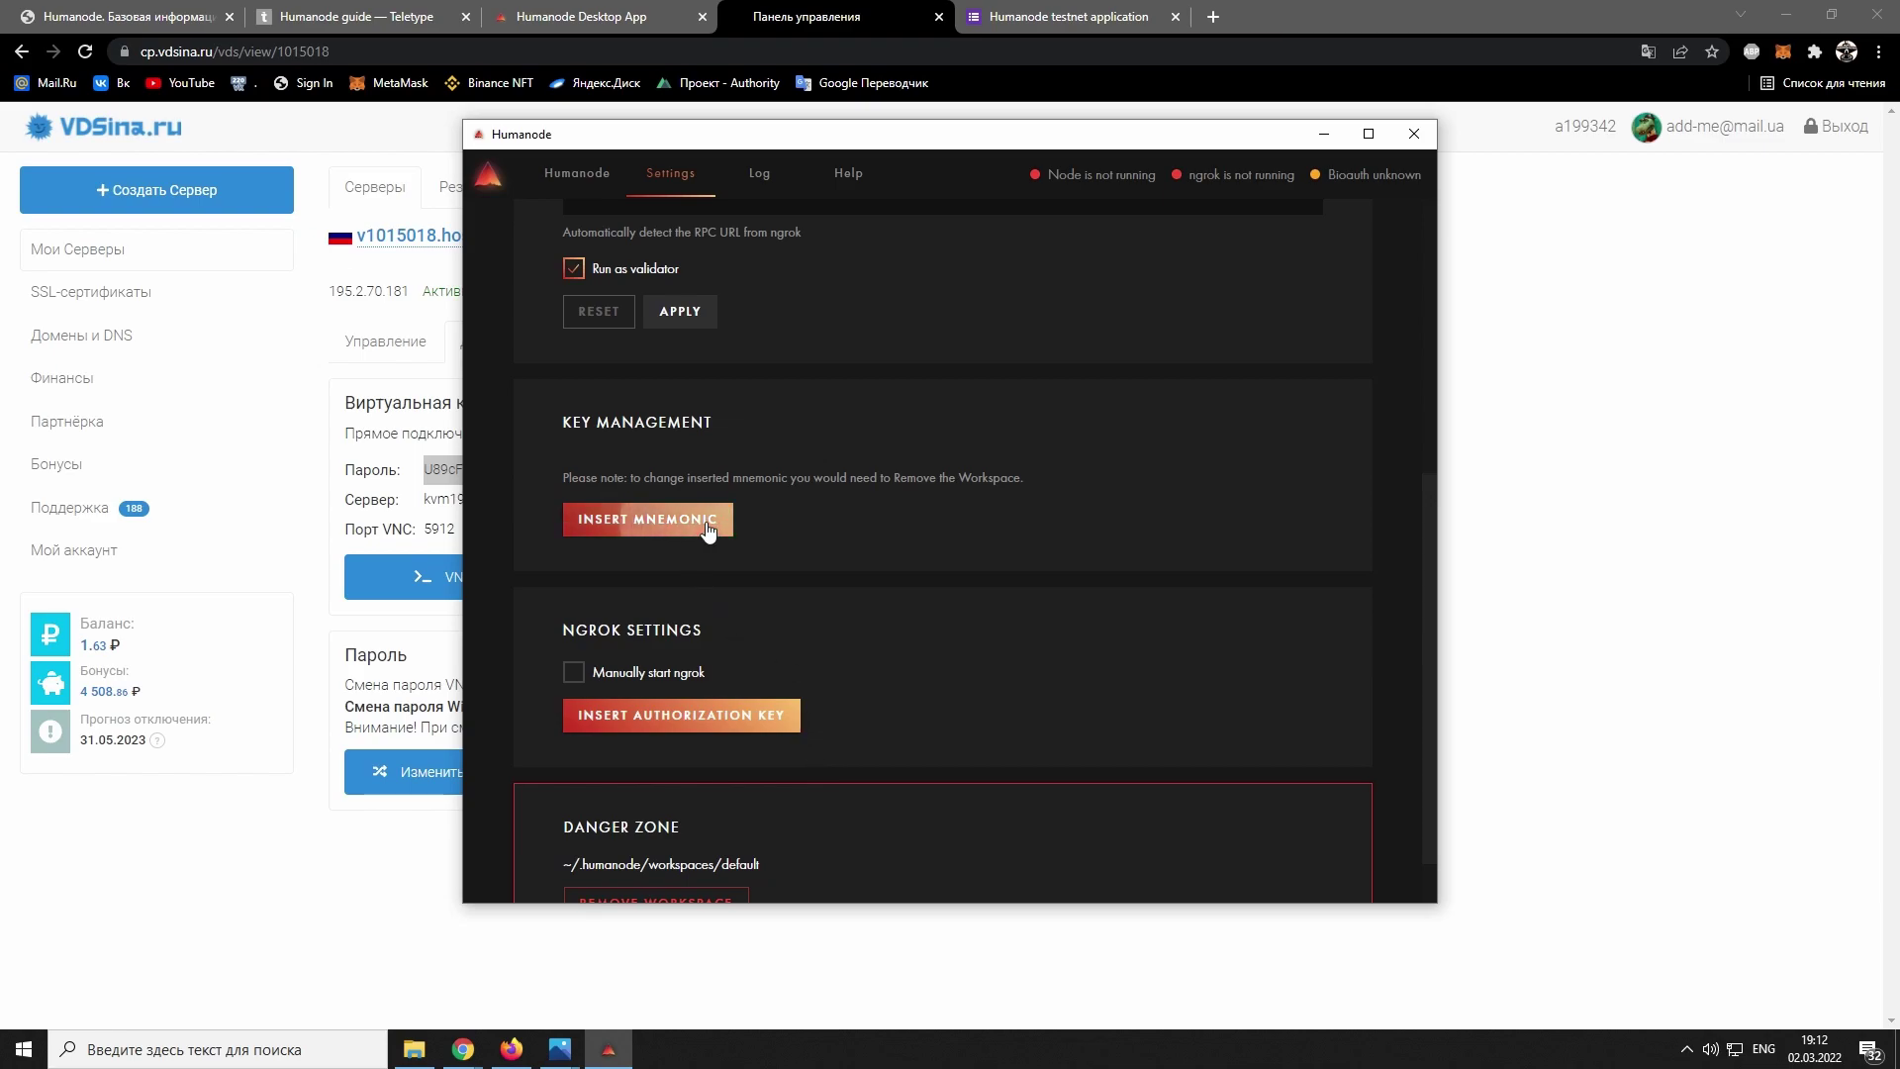
{"action": "left_click", "coordinate": [510, 1049]}
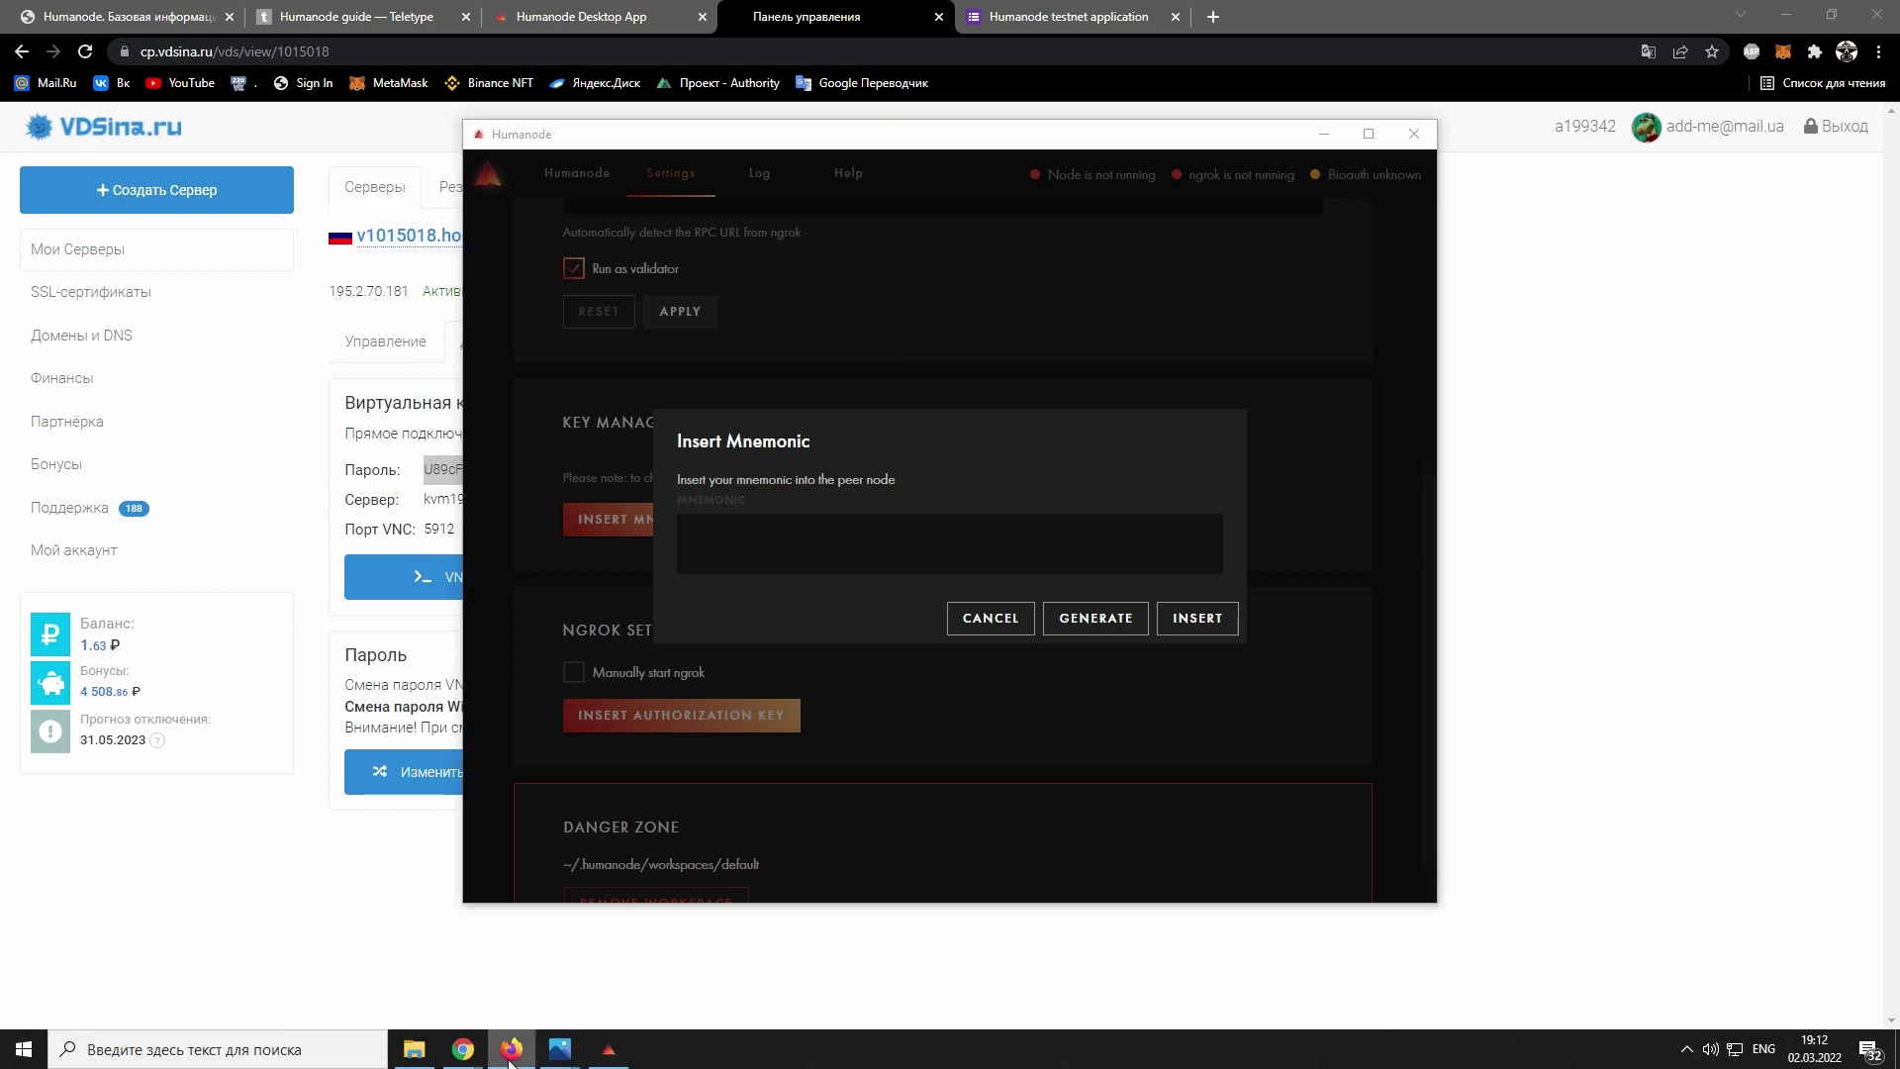
{"action": "left_click", "coordinate": [986, 28]}
{"action": "key", "text": "ctrl+a"}
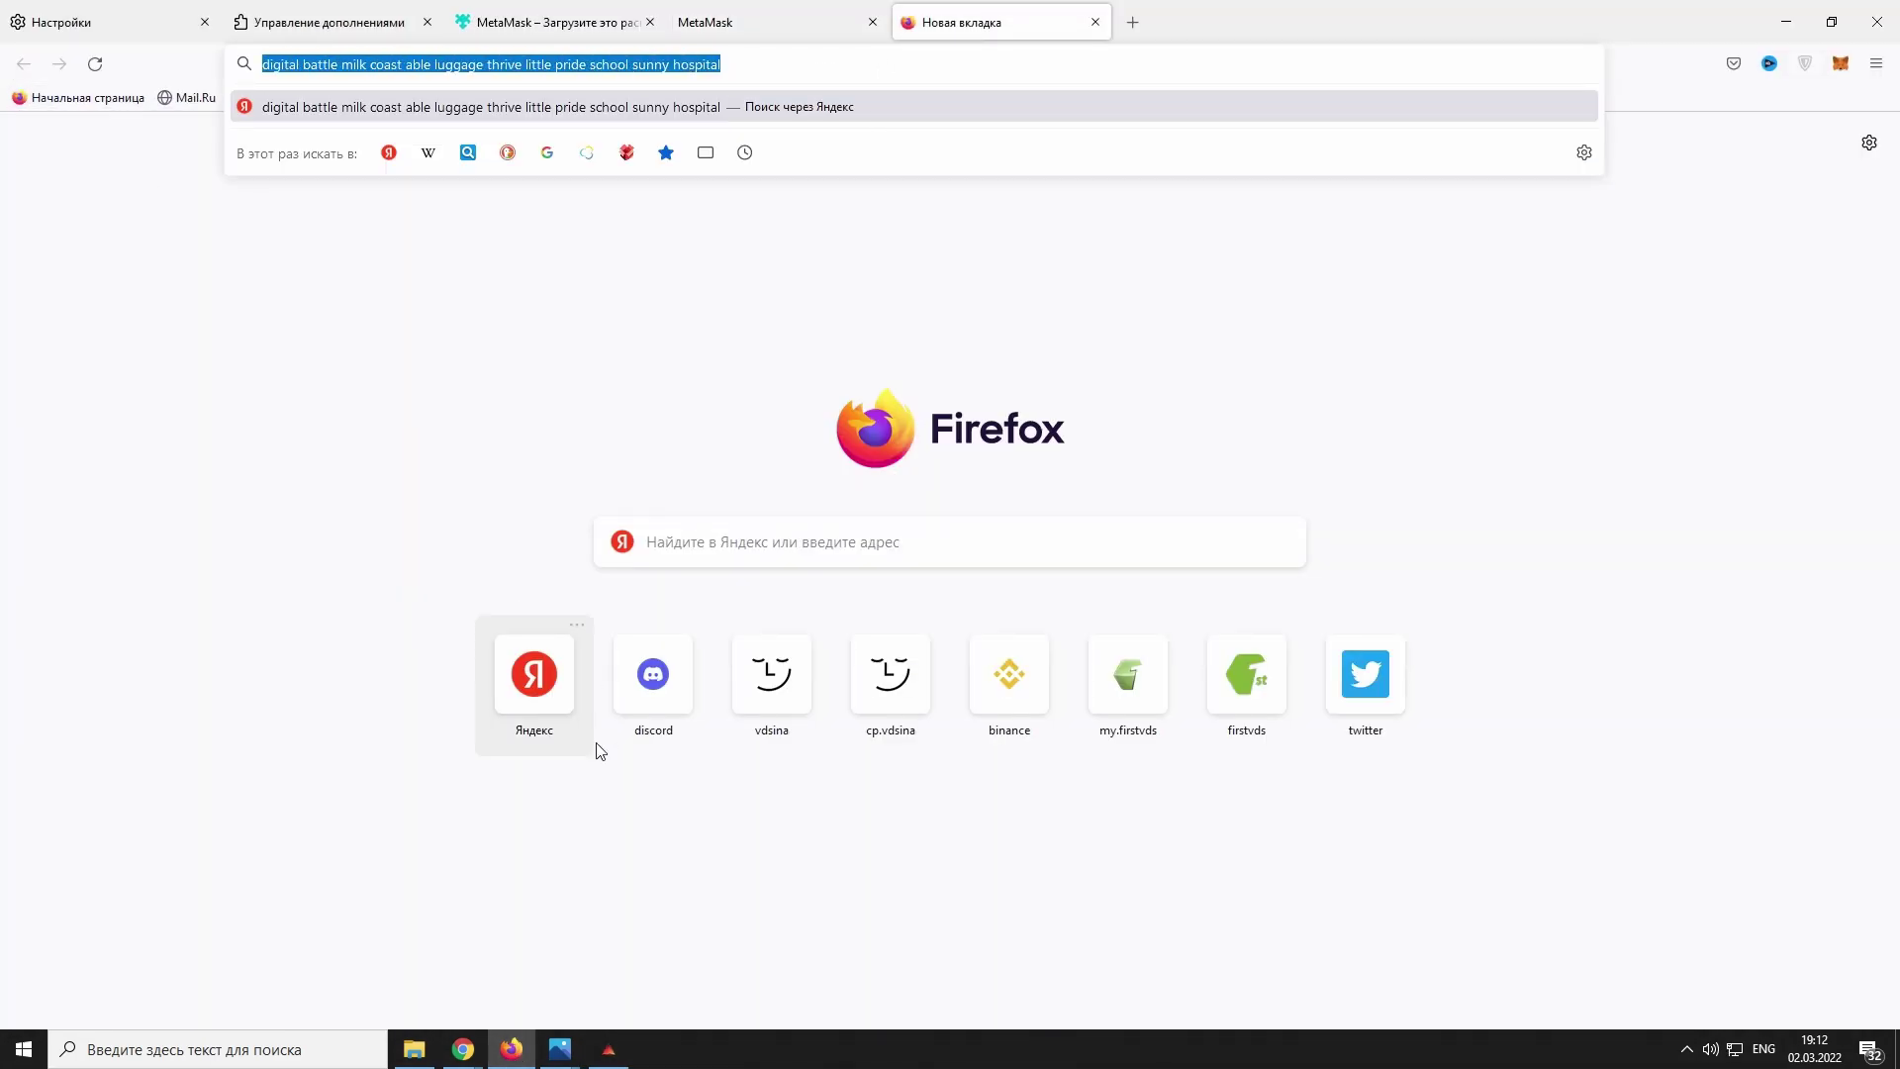
{"action": "left_click", "coordinate": [608, 1048]}
{"action": "key", "text": "ctrl+v"}
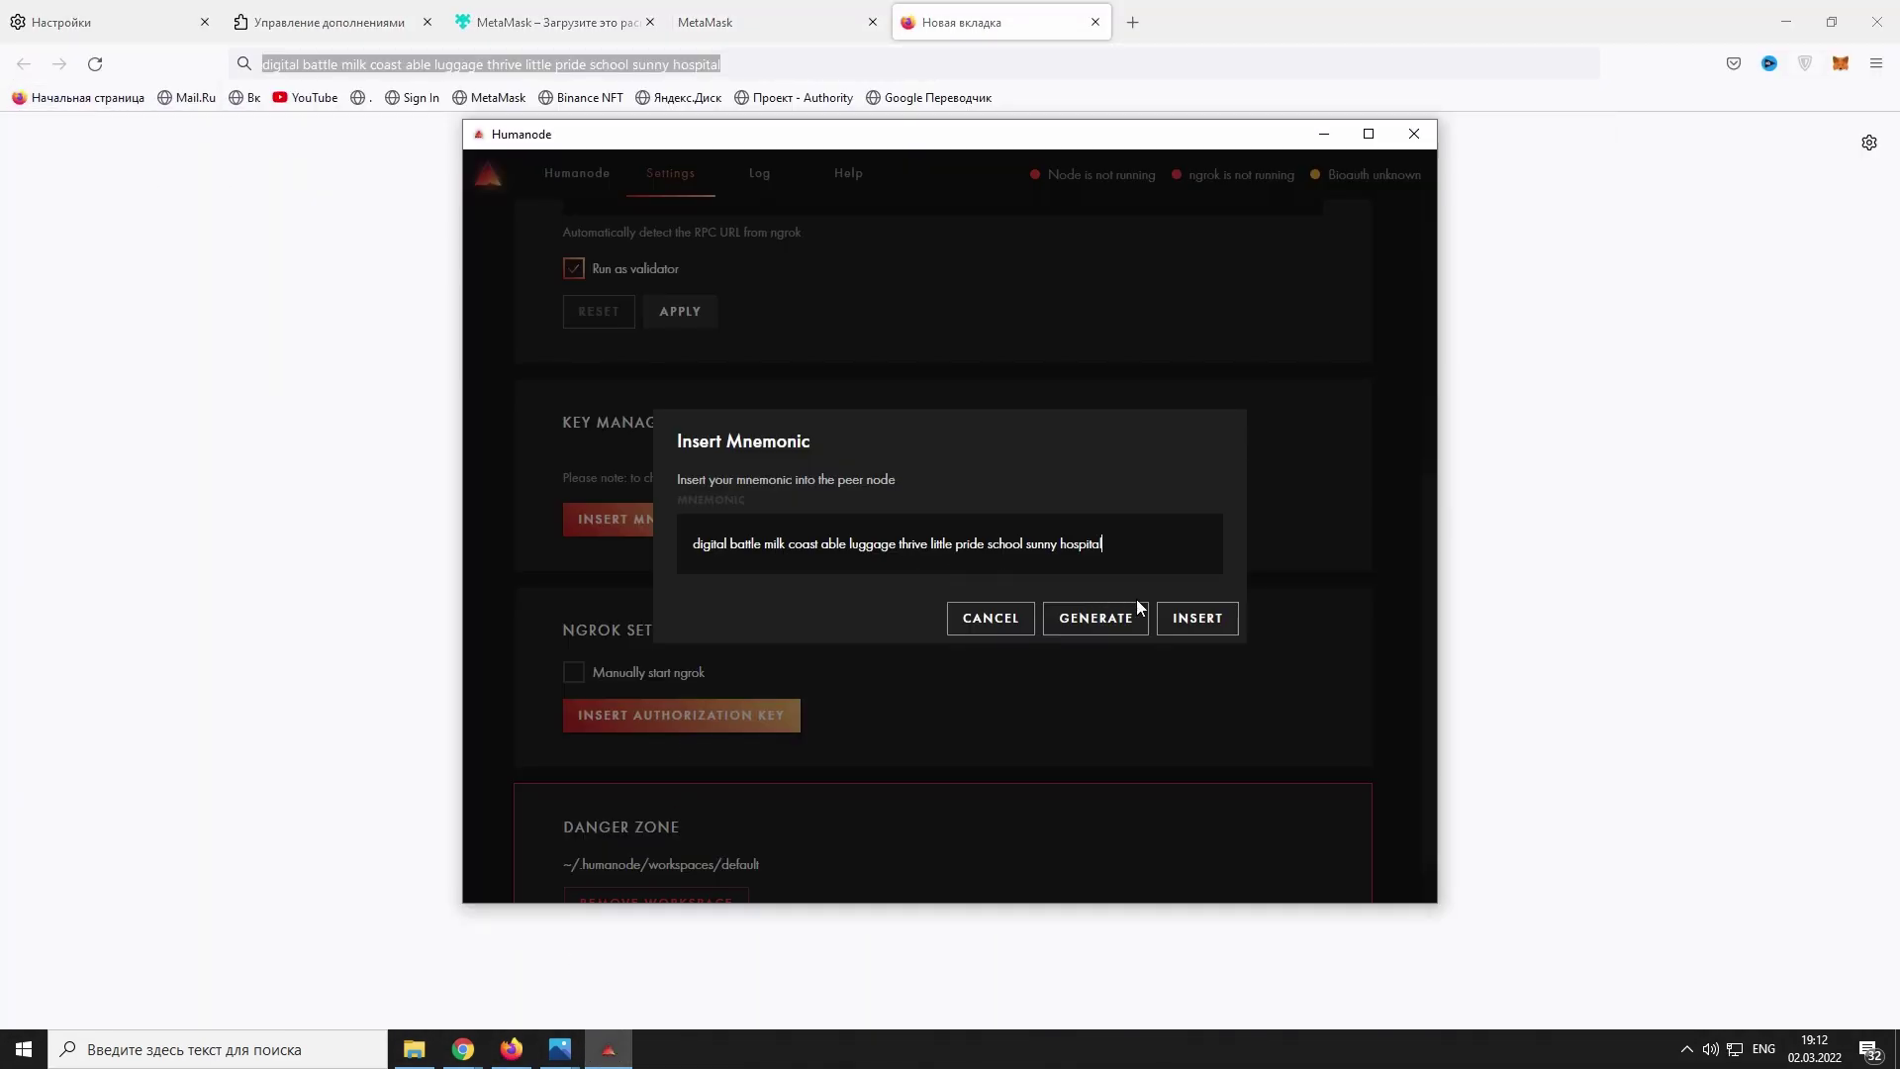
{"action": "left_click", "coordinate": [1199, 624]}
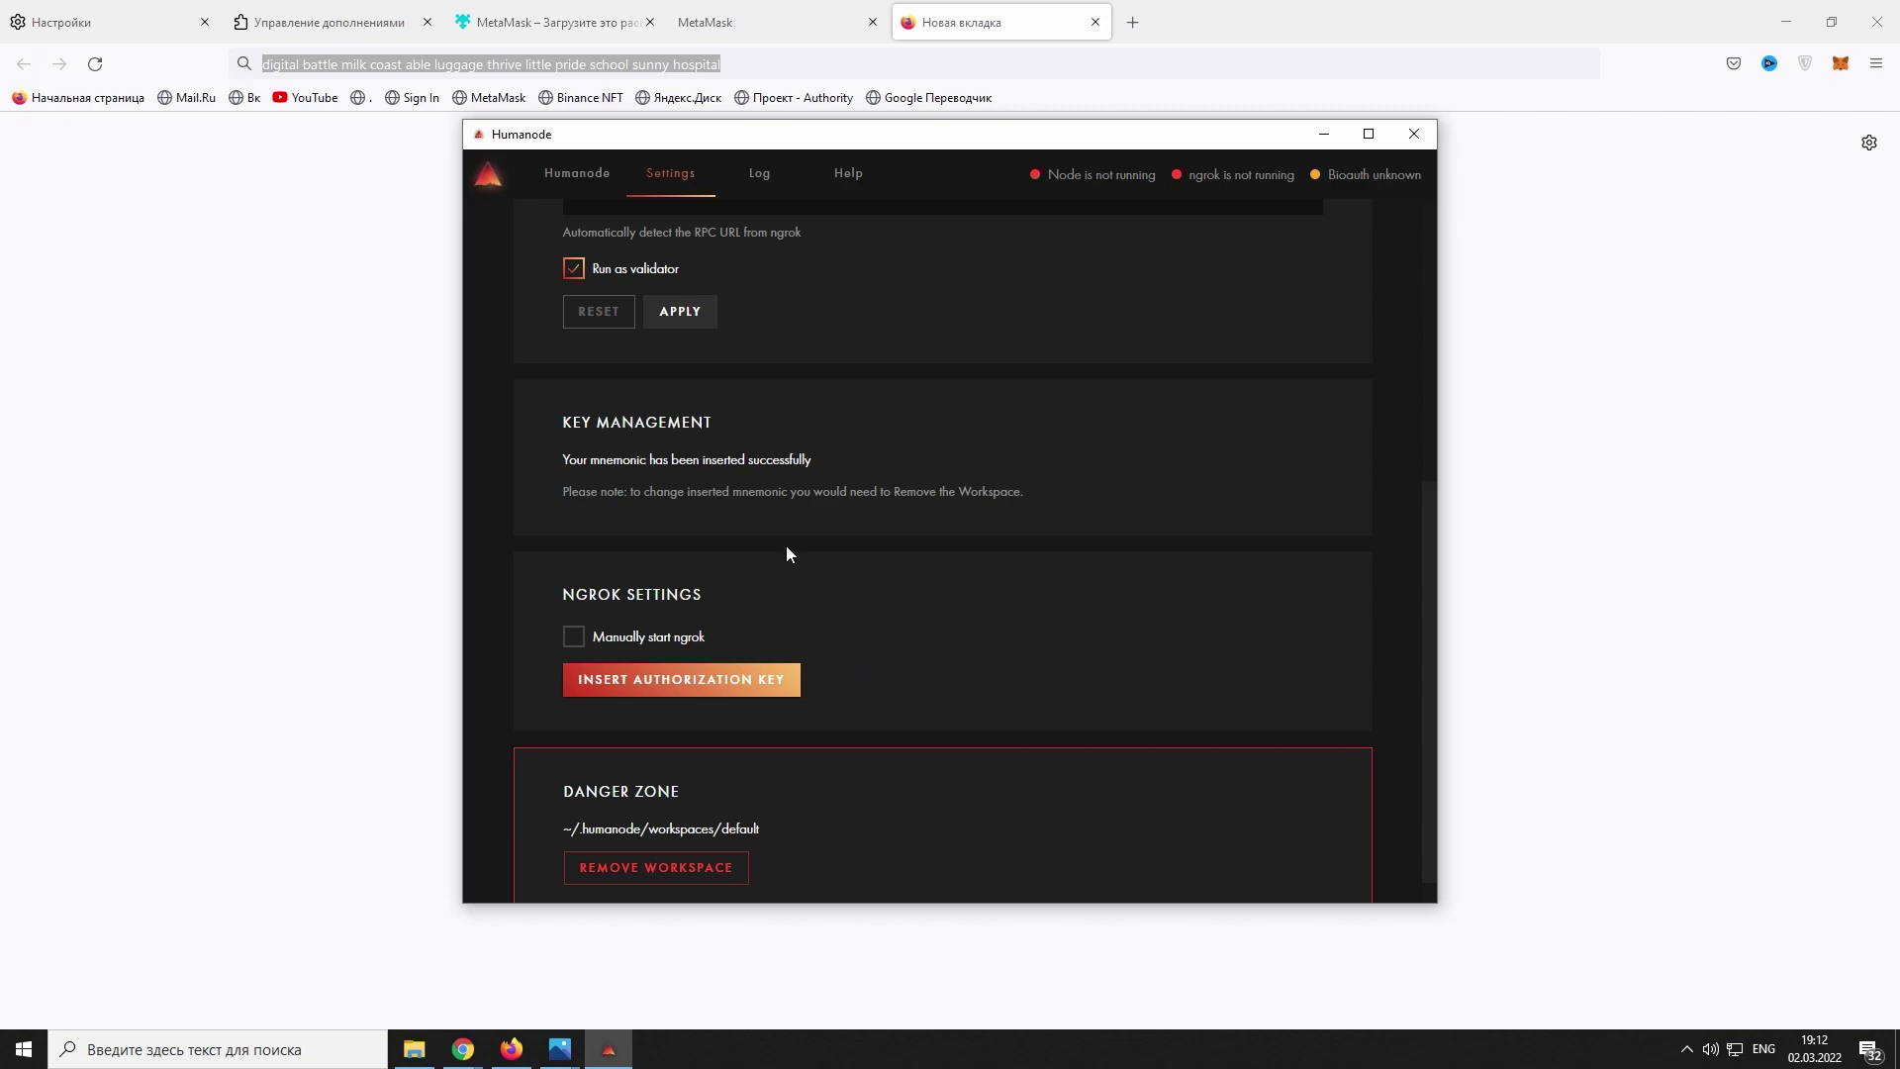
Step: Return to the main Humanode view and start the node
{"action": "left_click_drag", "start_coordinate": [762, 467], "coordinate": [815, 472]}
{"action": "scroll", "coordinate": [861, 450], "scroll_direction": "up", "scroll_amount": 5}
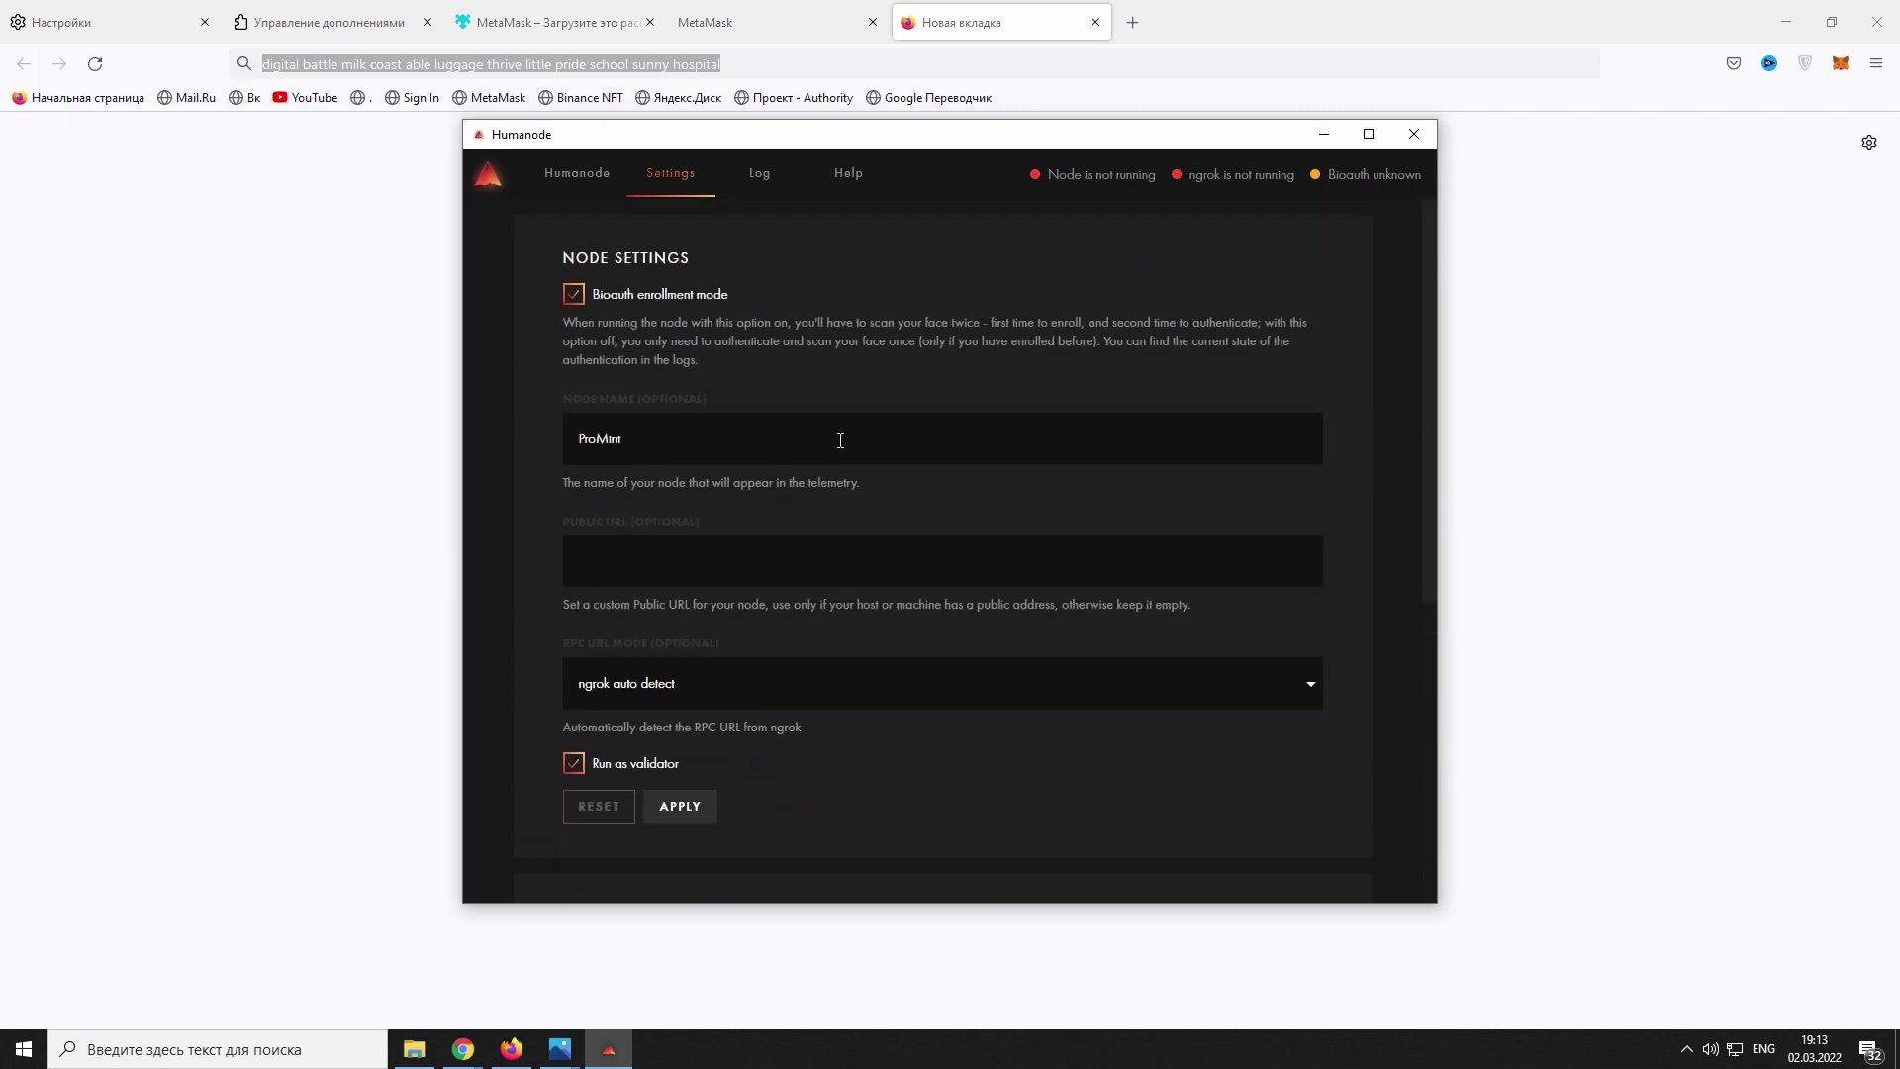
{"action": "left_click", "coordinate": [589, 188]}
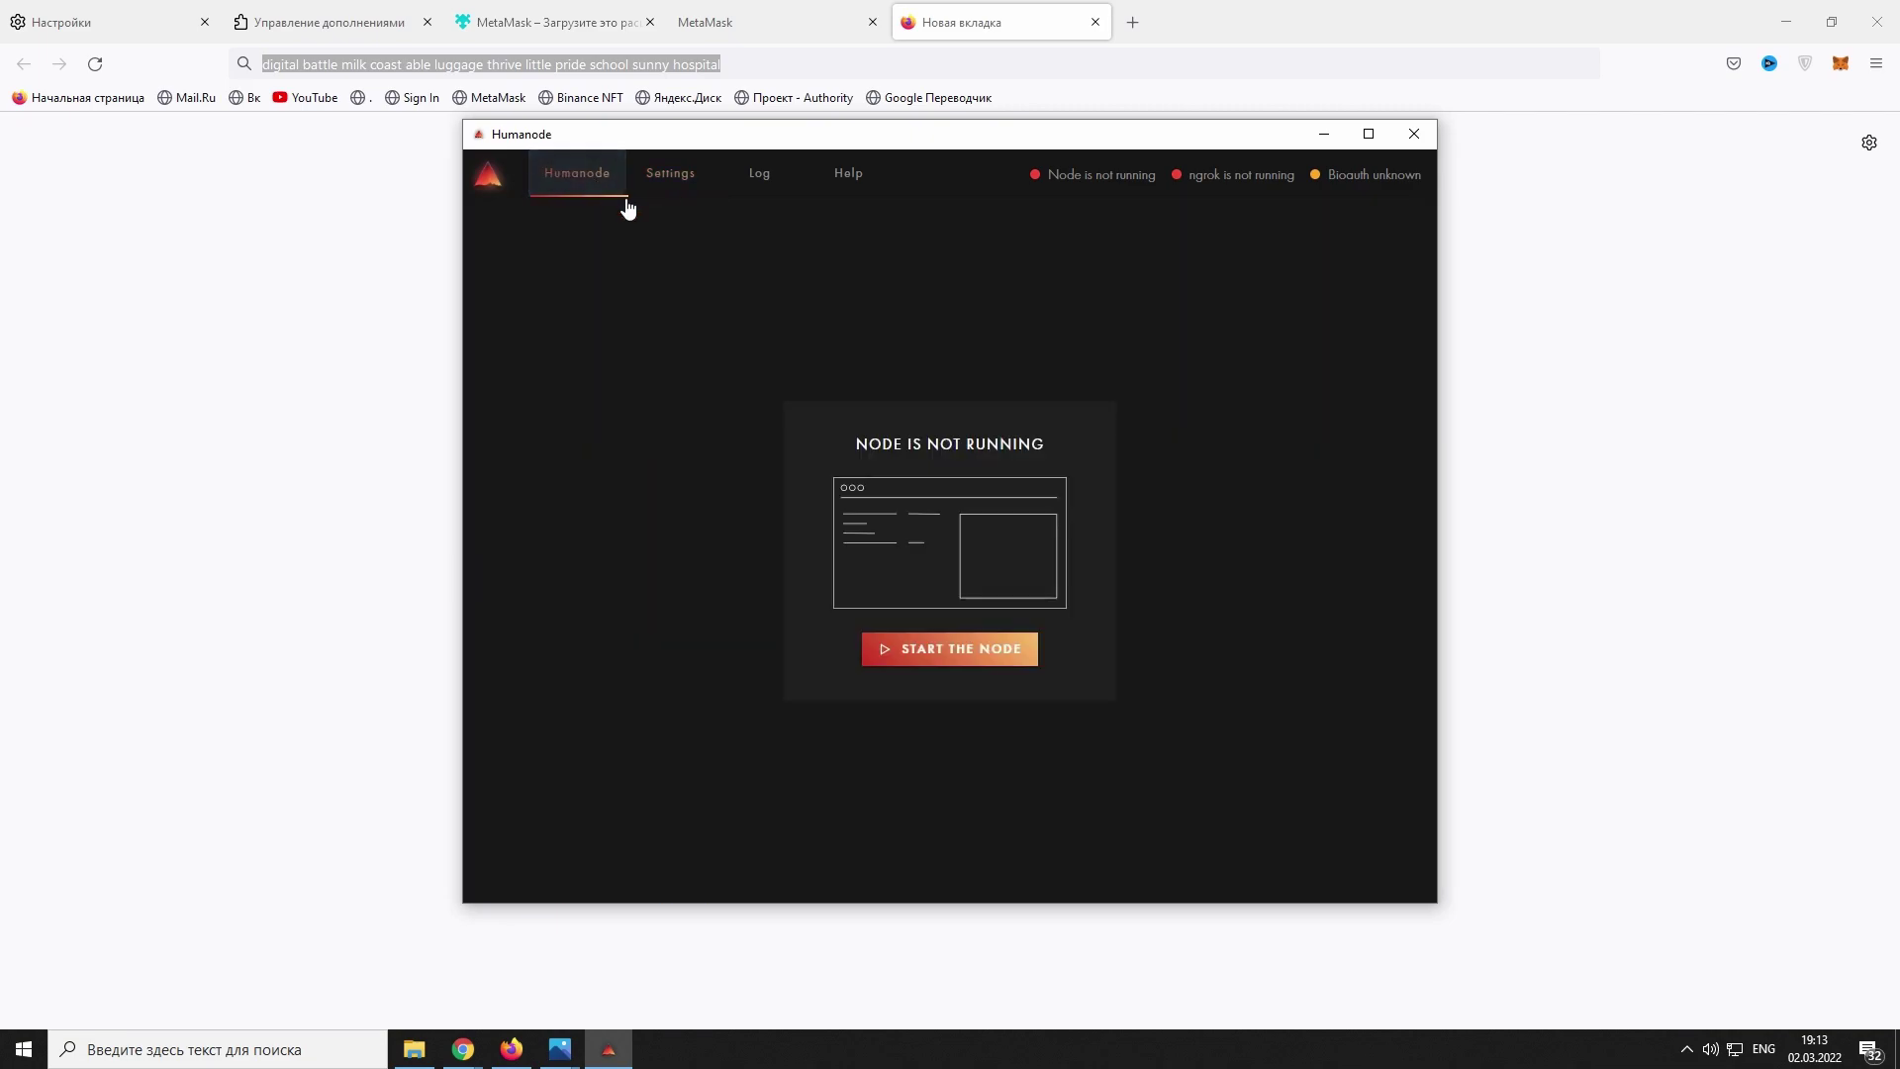
{"action": "left_click", "coordinate": [953, 658]}
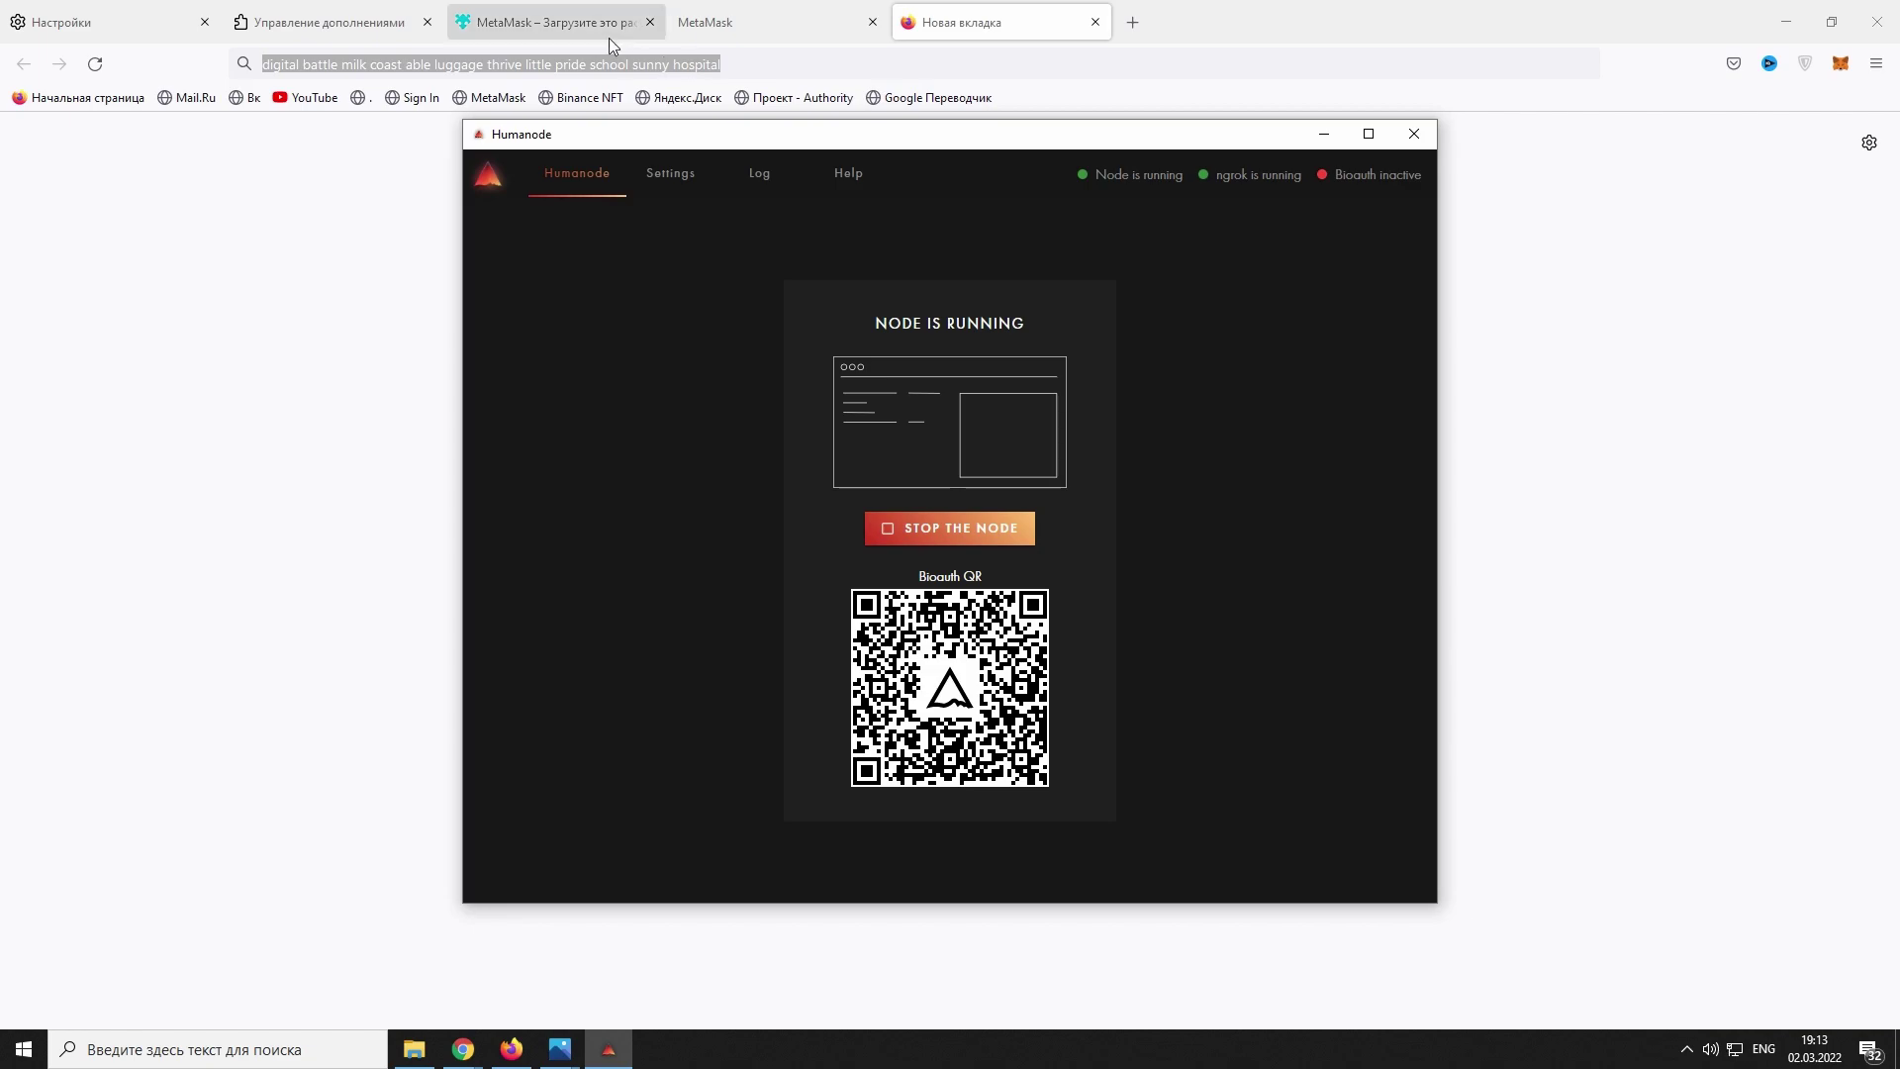
Step: Switch to the Humanode guide on Teletype in Chrome and read its sections on the launched node and verification
{"action": "left_click", "coordinate": [1786, 22]}
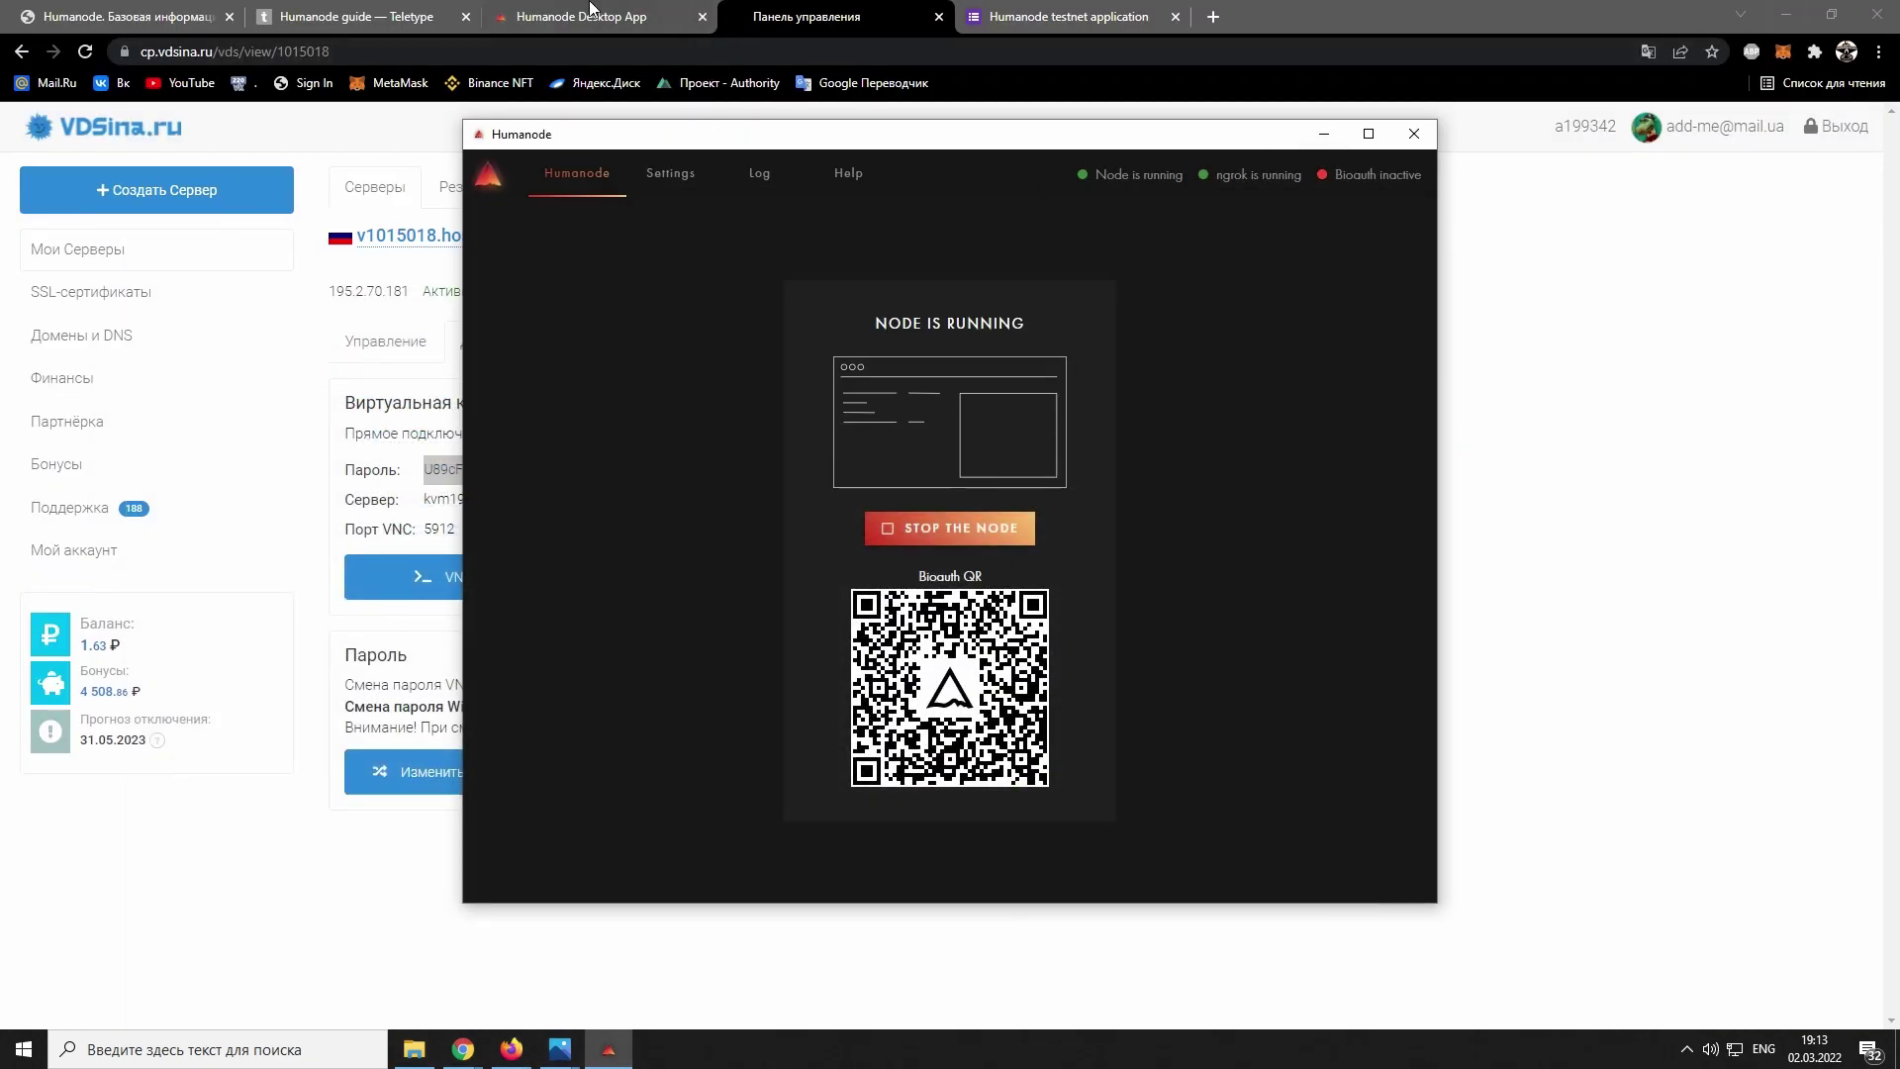
{"action": "left_click", "coordinate": [425, 16]}
{"action": "scroll", "coordinate": [1066, 442], "scroll_direction": "down", "scroll_amount": 15}
{"action": "scroll", "coordinate": [1067, 441], "scroll_direction": "down", "scroll_amount": 12}
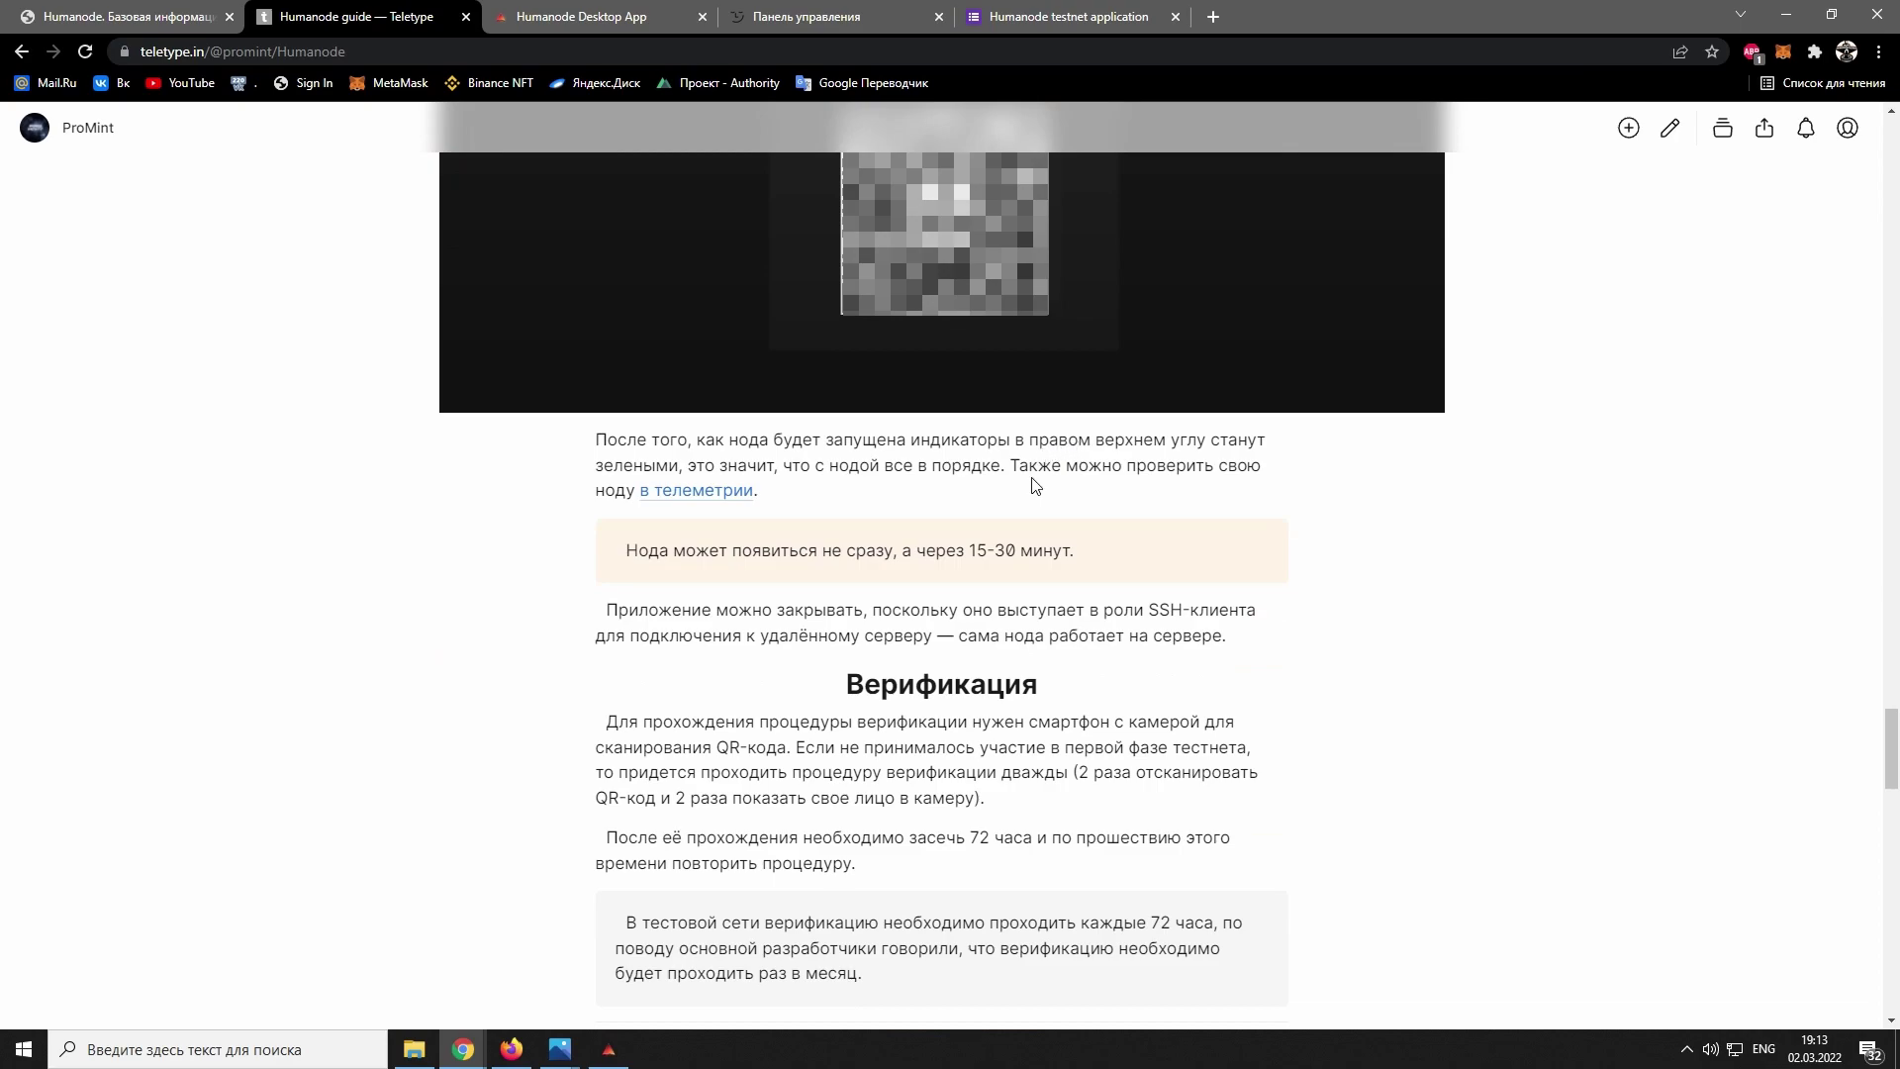
{"action": "scroll", "coordinate": [1034, 485], "scroll_direction": "up", "scroll_amount": 3}
Step: View the example syncing log in the Photos screenshot 2022-02-26_18-05-01.png, and open the running node's log in the Humanode app
{"action": "left_click", "coordinate": [608, 1049]}
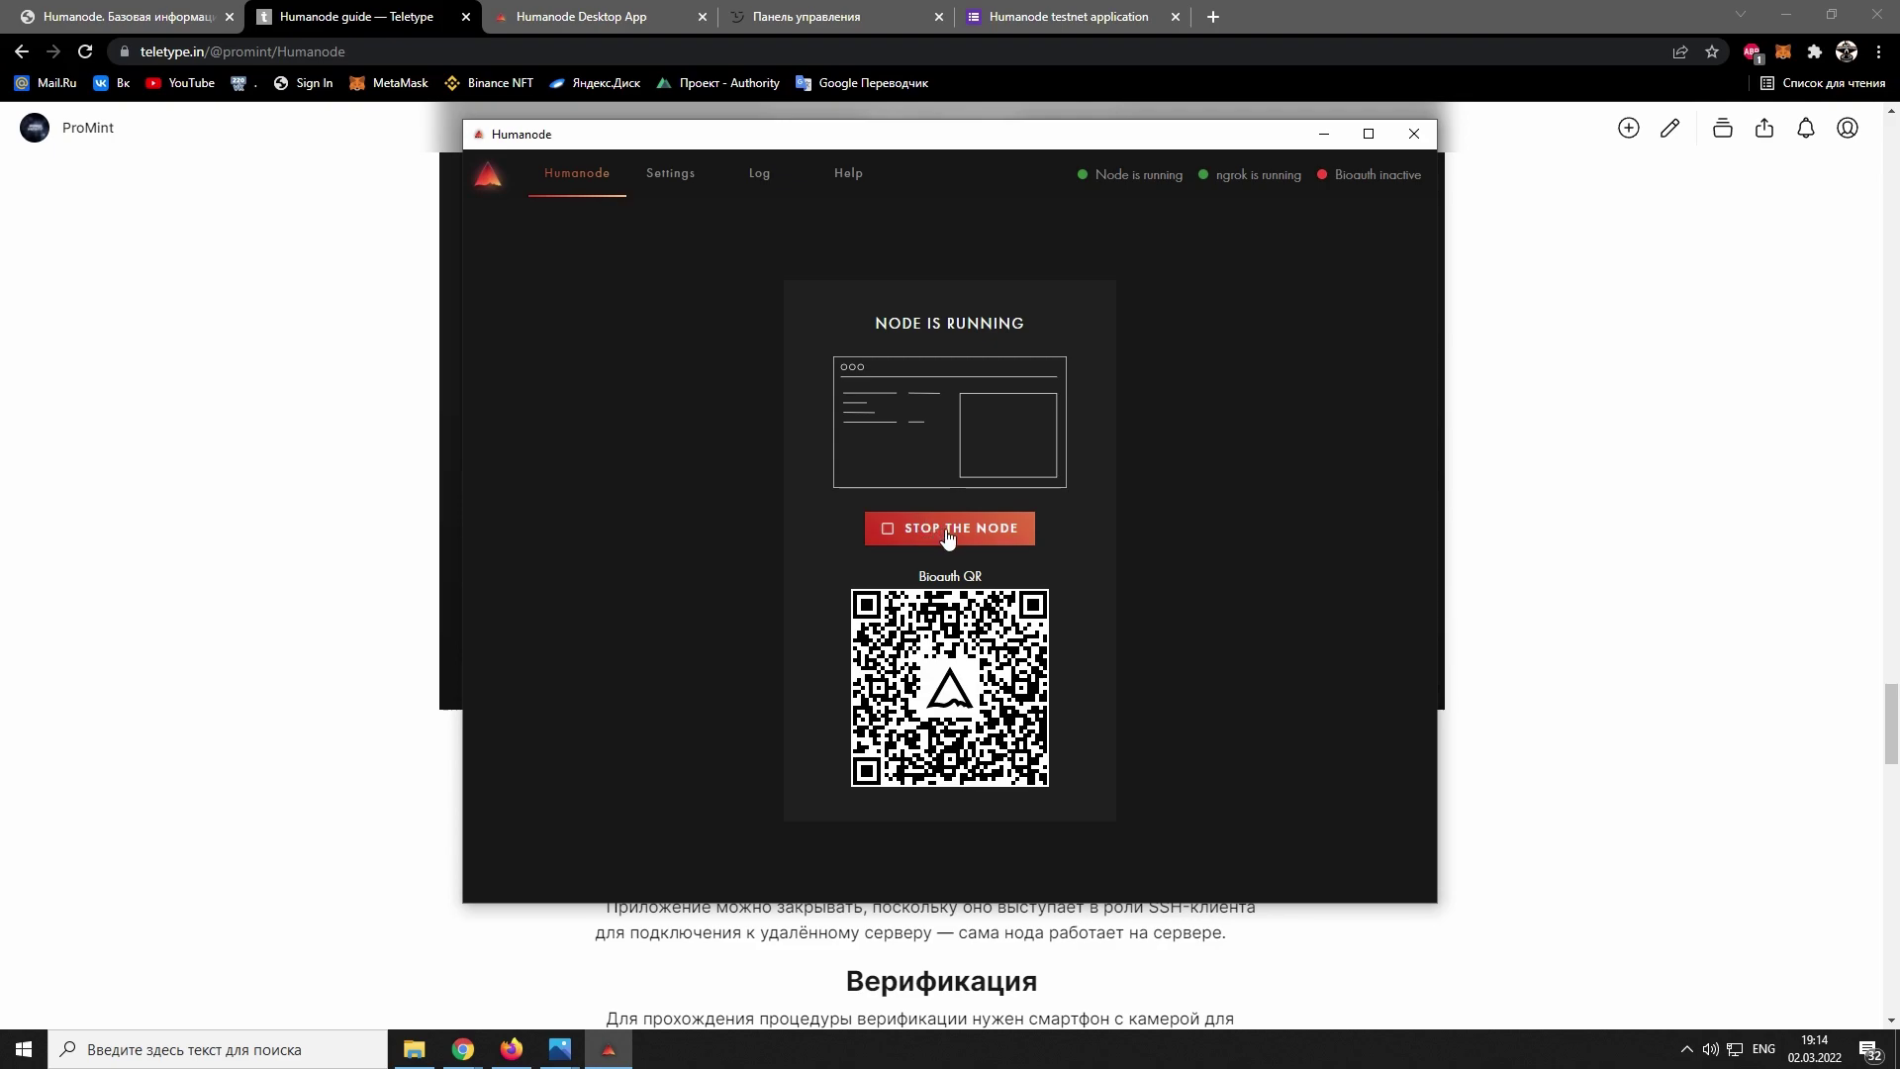
{"action": "left_click", "coordinate": [560, 1049]}
{"action": "left_click", "coordinate": [386, 926]}
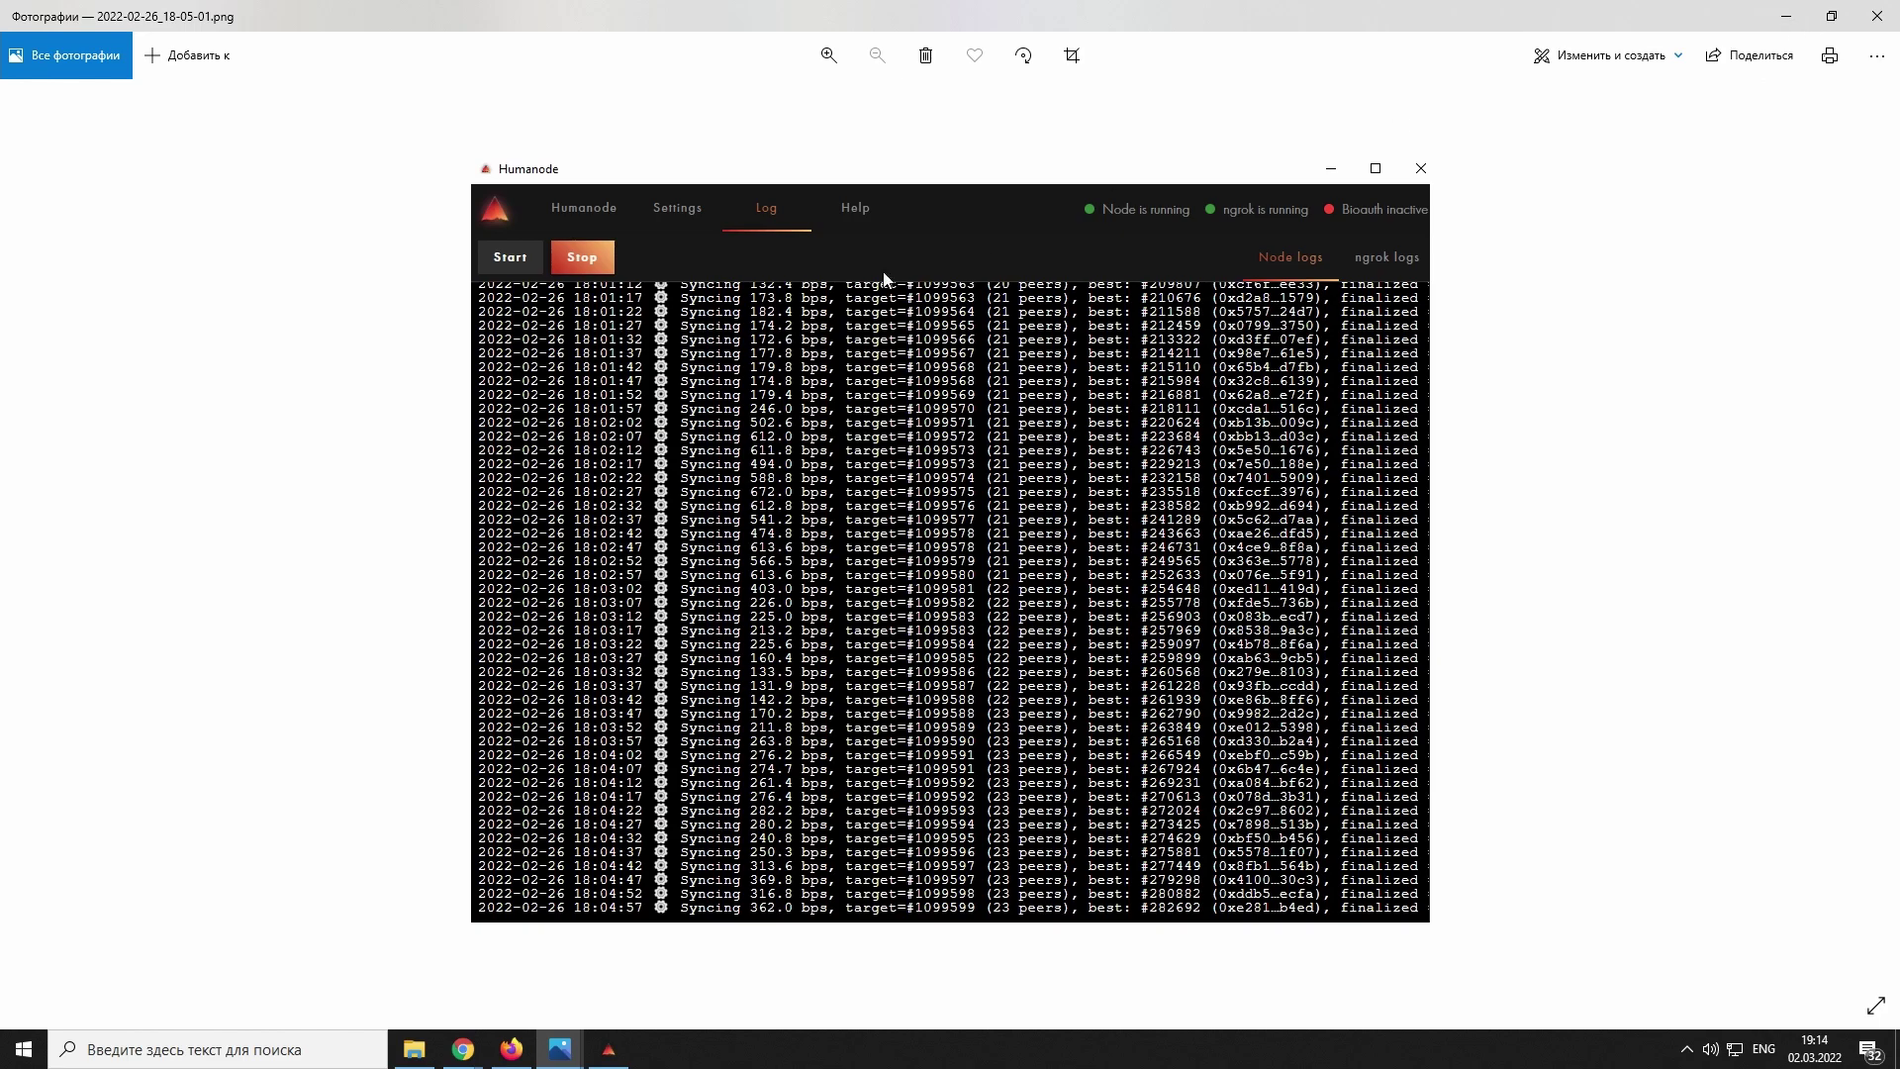
{"action": "left_click", "coordinate": [1786, 16]}
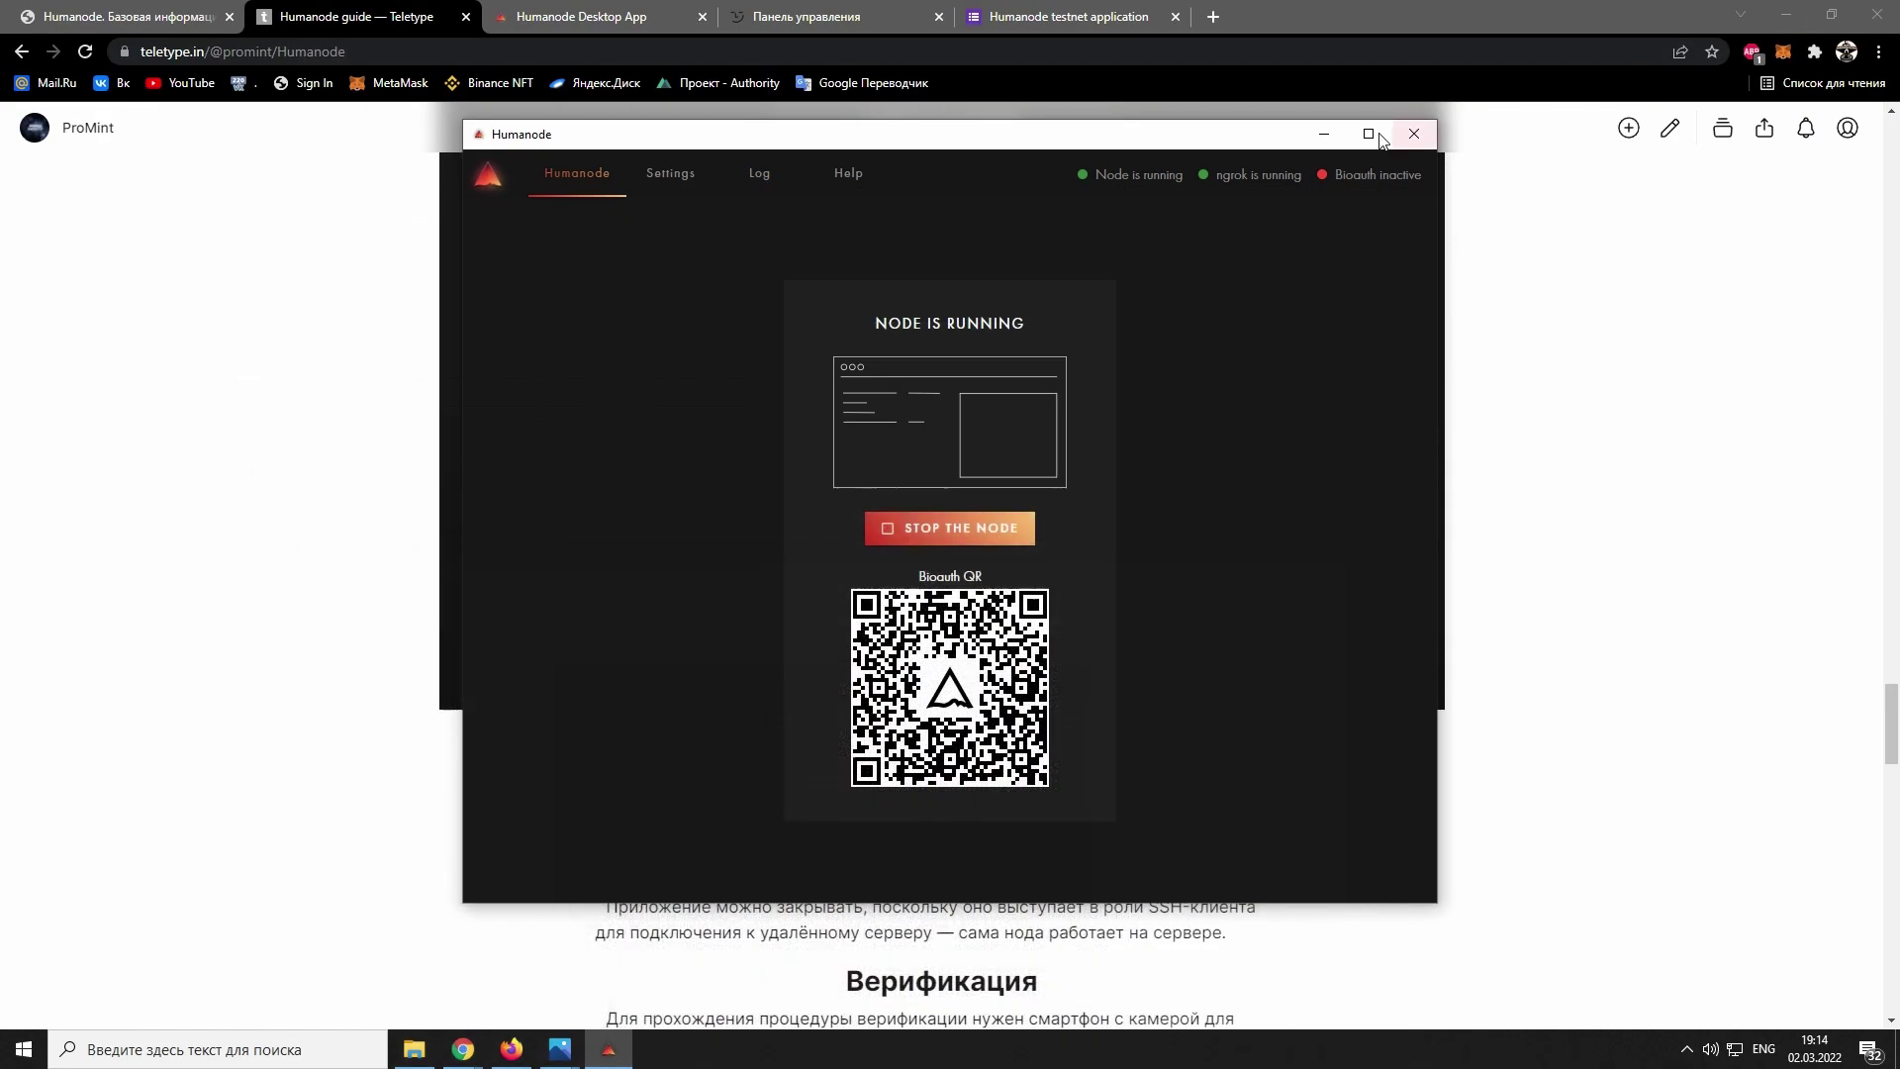
{"action": "left_click", "coordinate": [776, 183]}
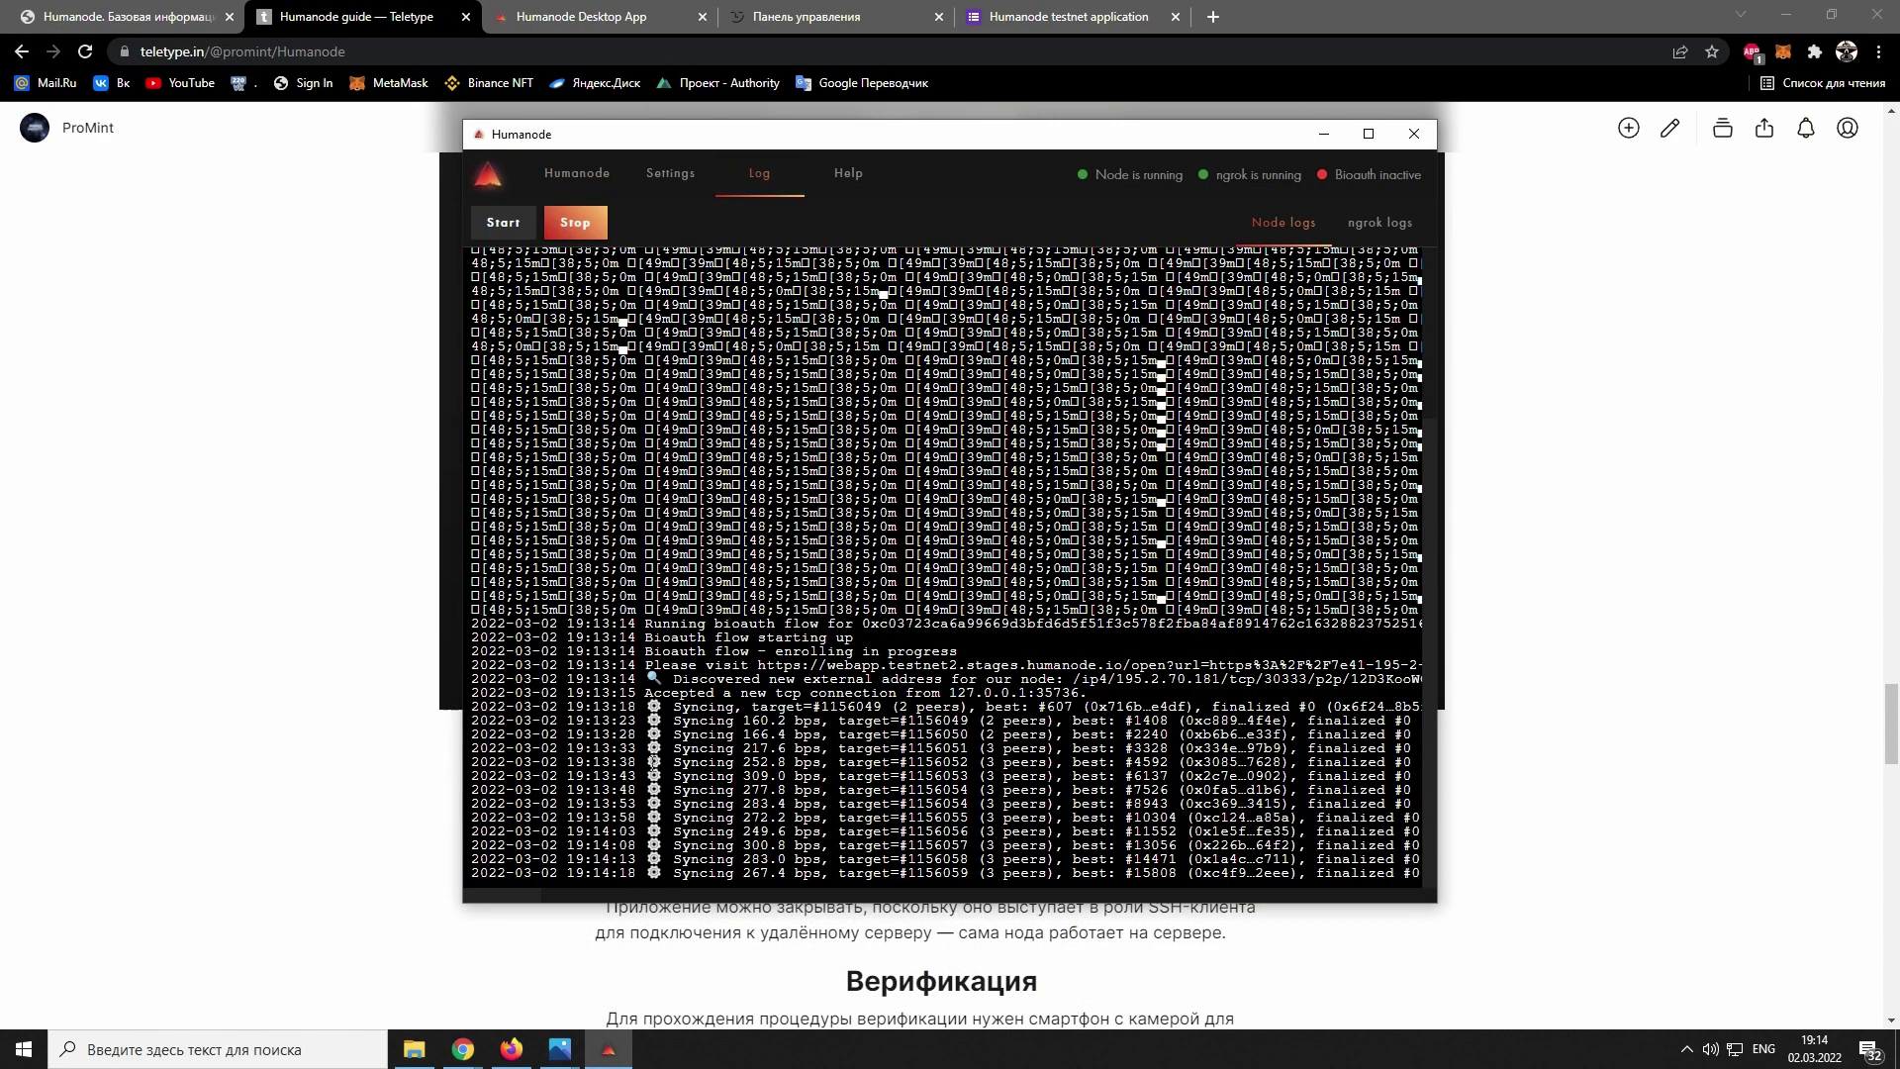
Step: View the example screenshots 2022-02-26_21-16-31.png and 2022-02-27_15-54-56.png in Photos, comparing them with the node's log
{"action": "mouse_move", "coordinate": [559, 1047]}
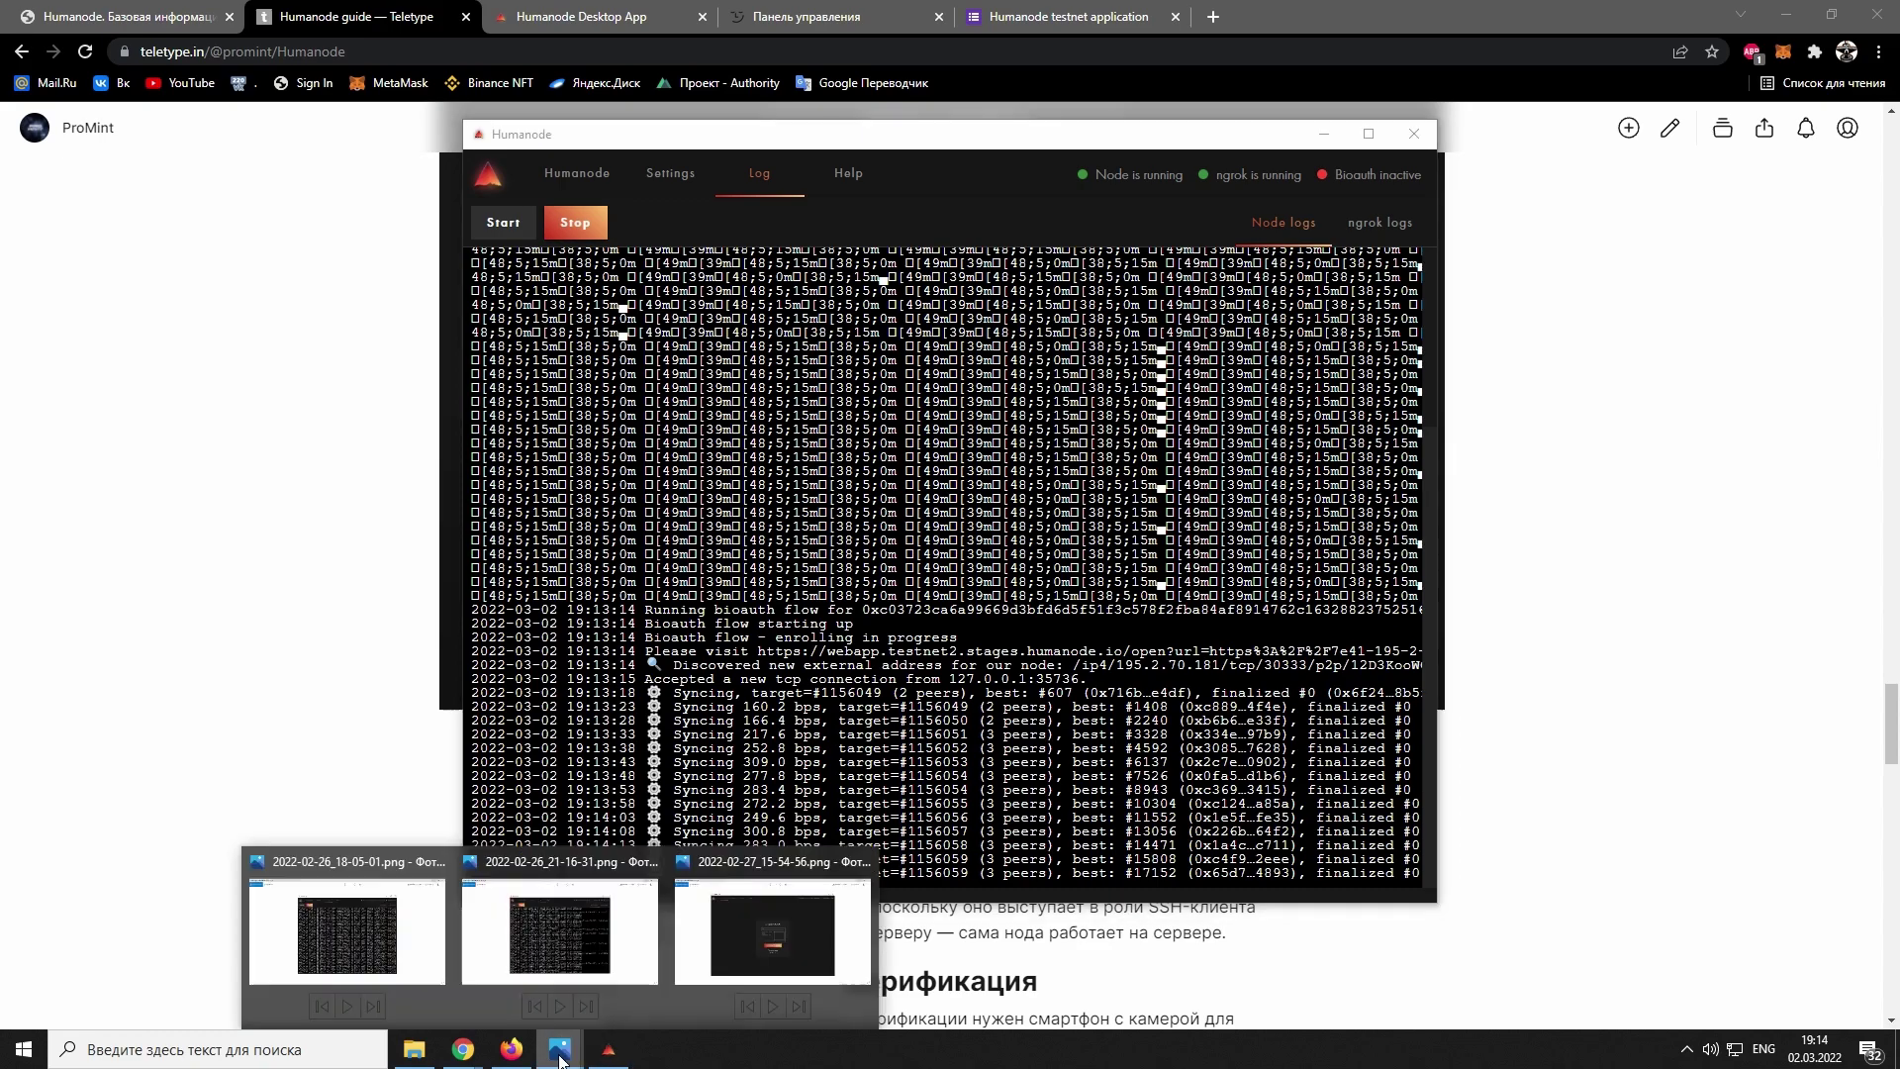
{"action": "left_click", "coordinate": [557, 940]}
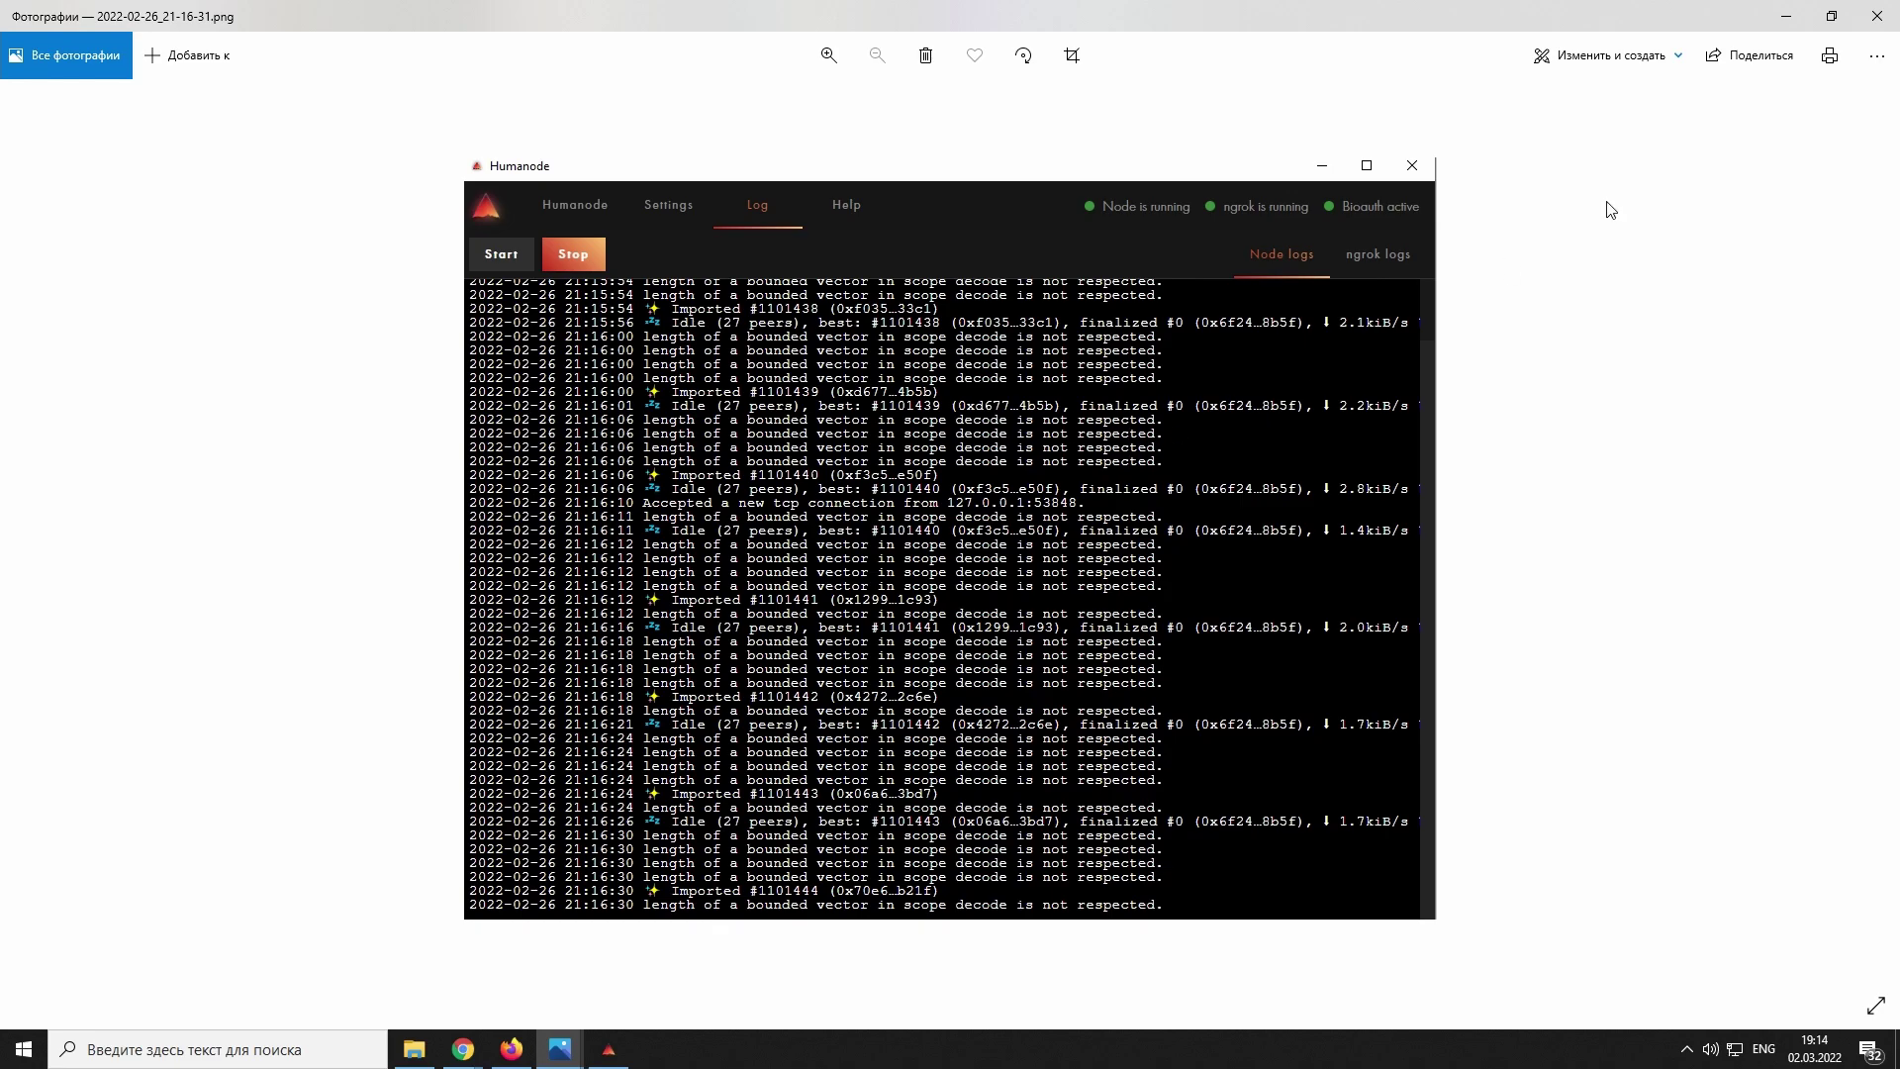
{"action": "left_click", "coordinate": [1785, 16]}
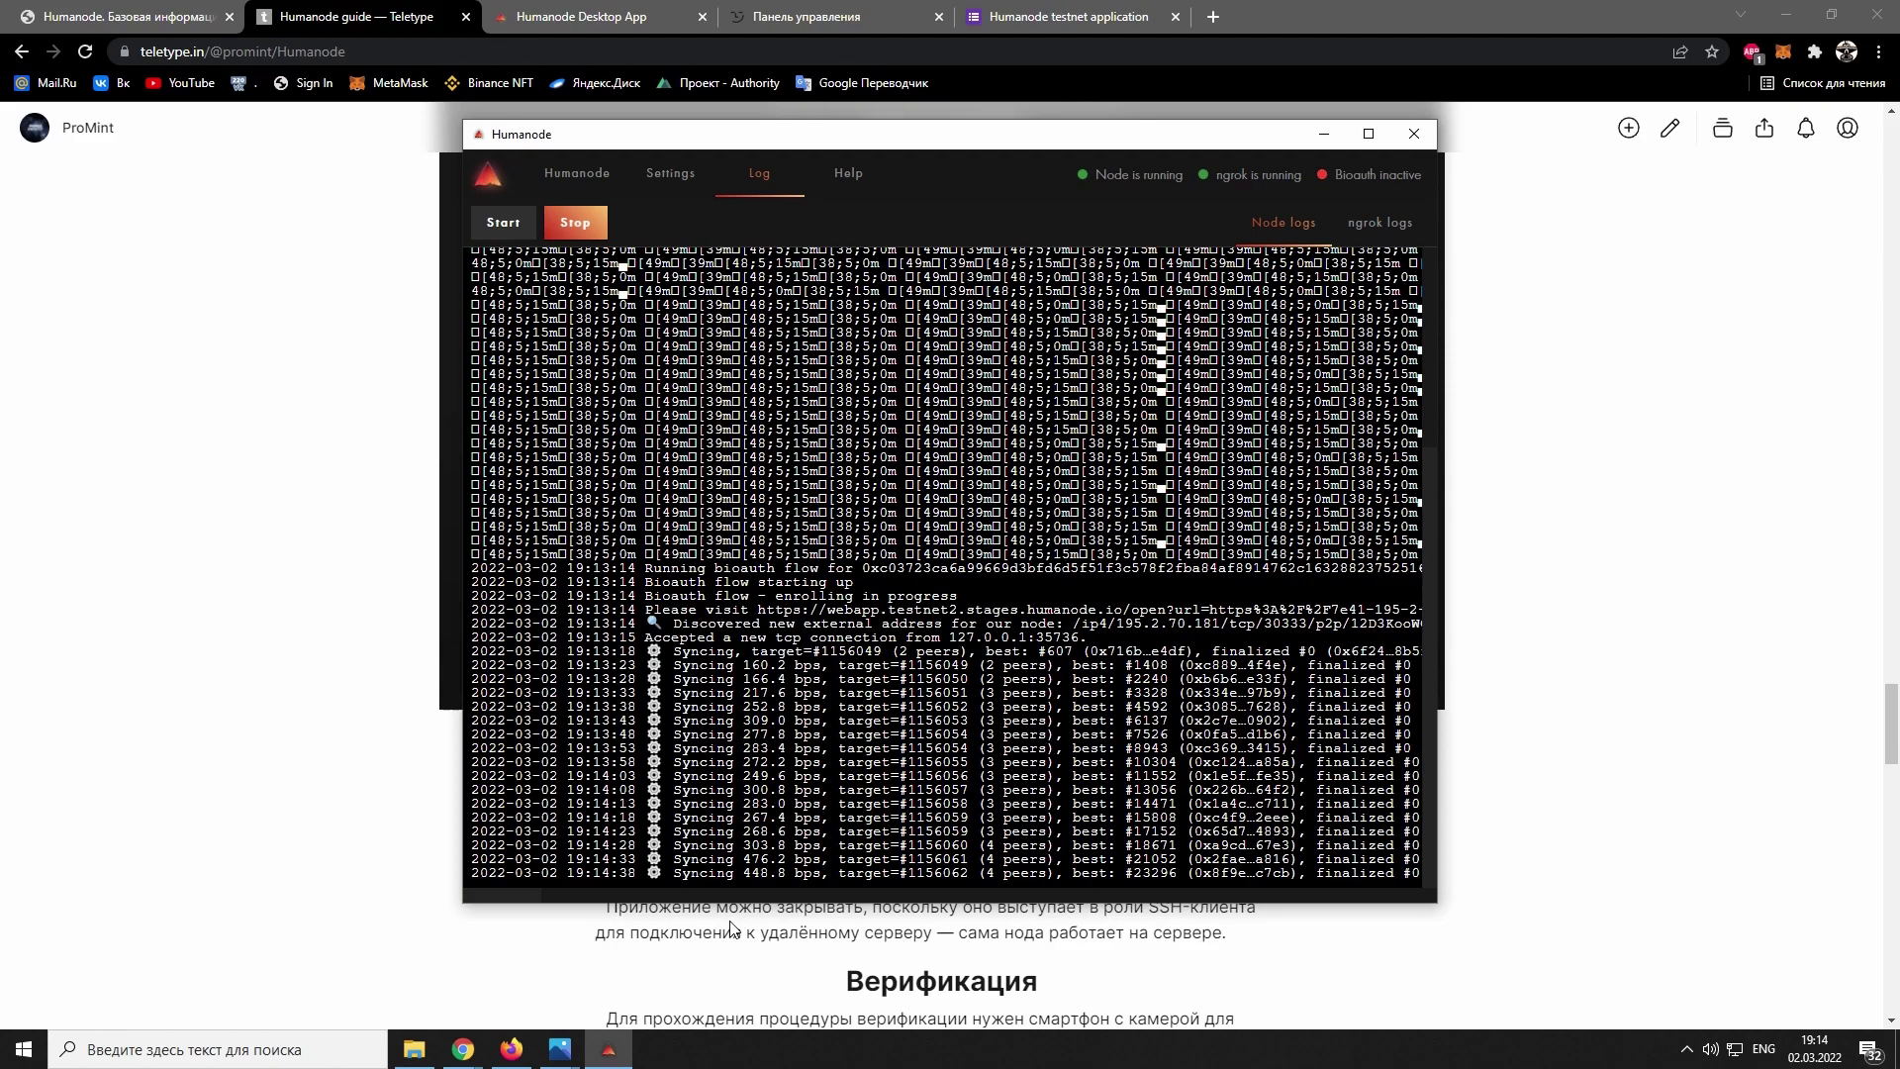
{"action": "left_click", "coordinate": [559, 1049]}
{"action": "left_click", "coordinate": [711, 983]}
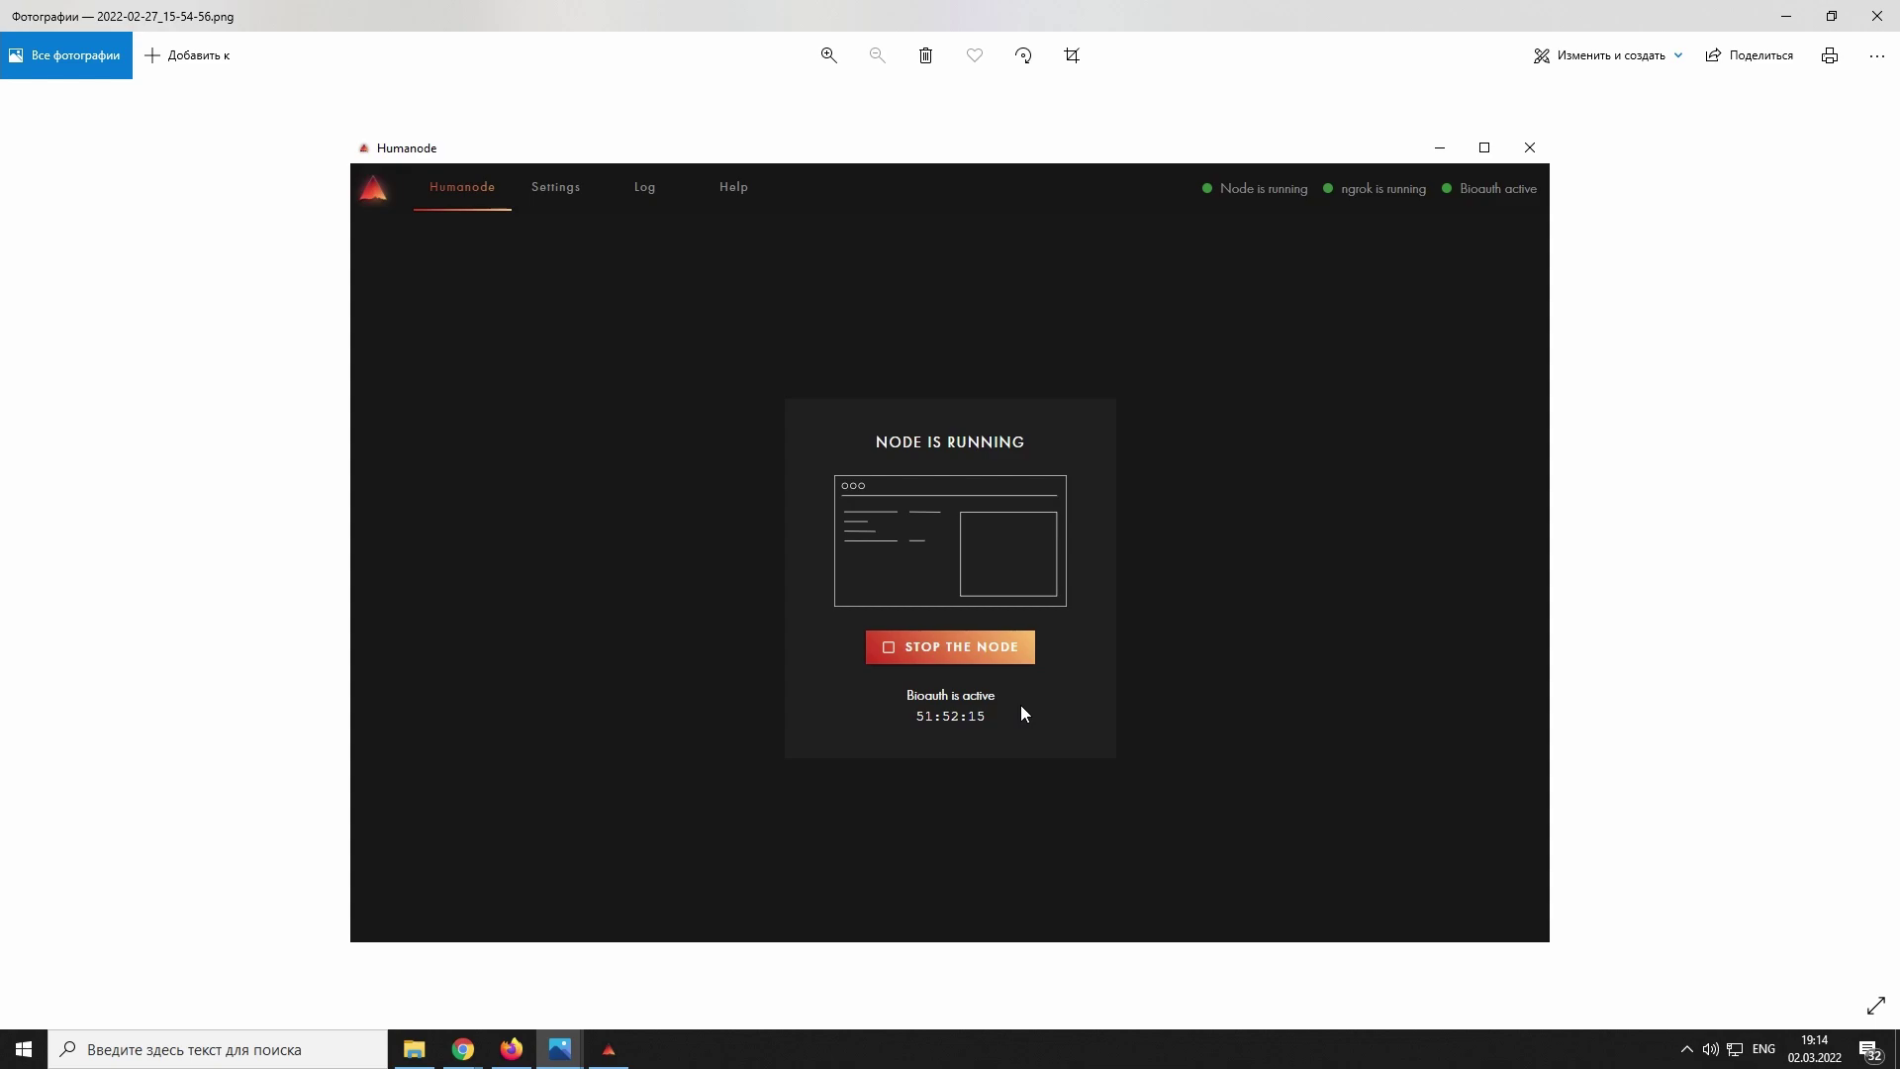
{"action": "left_click", "coordinate": [1786, 15]}
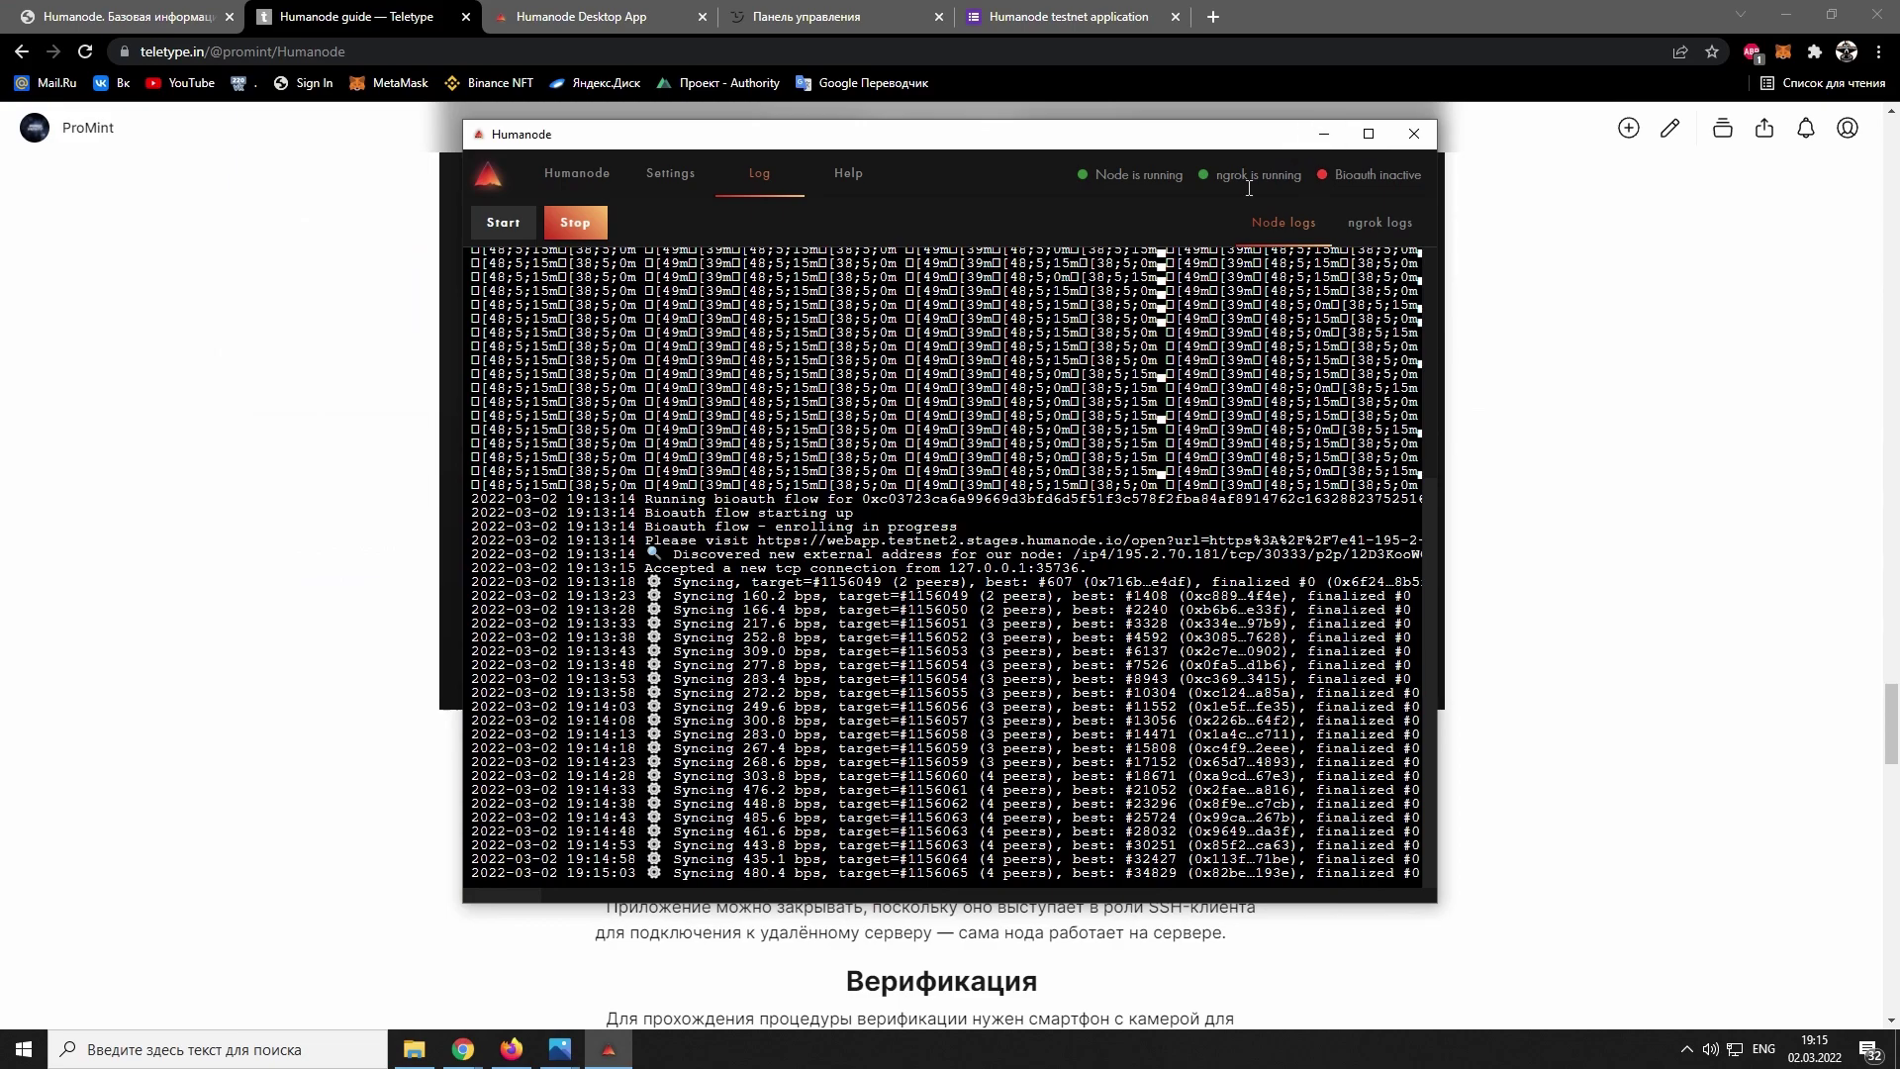
Step: Minimize the Humanode app and review the example node log in 2022-02-26_21-16-31.png once more
{"action": "left_click", "coordinate": [1324, 134]}
{"action": "mouse_move", "coordinate": [560, 1049]}
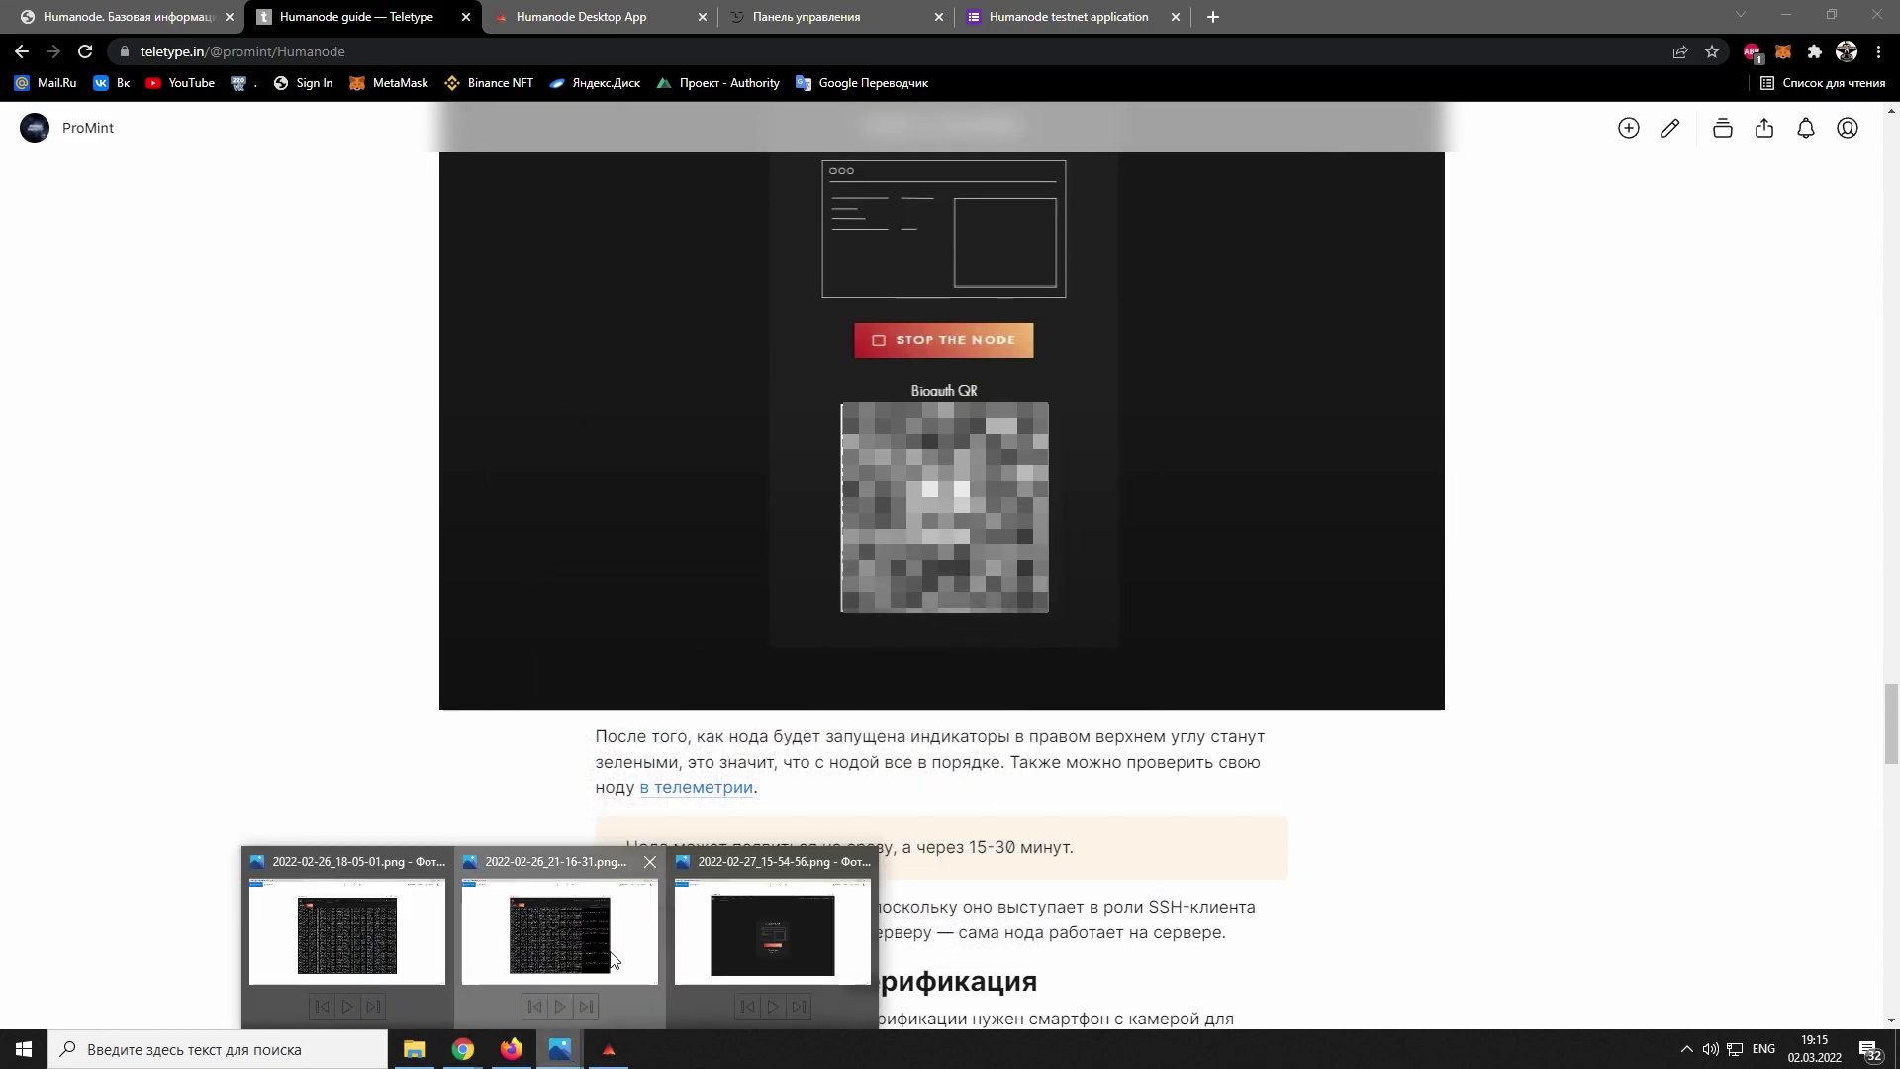
{"action": "left_click", "coordinate": [554, 925]}
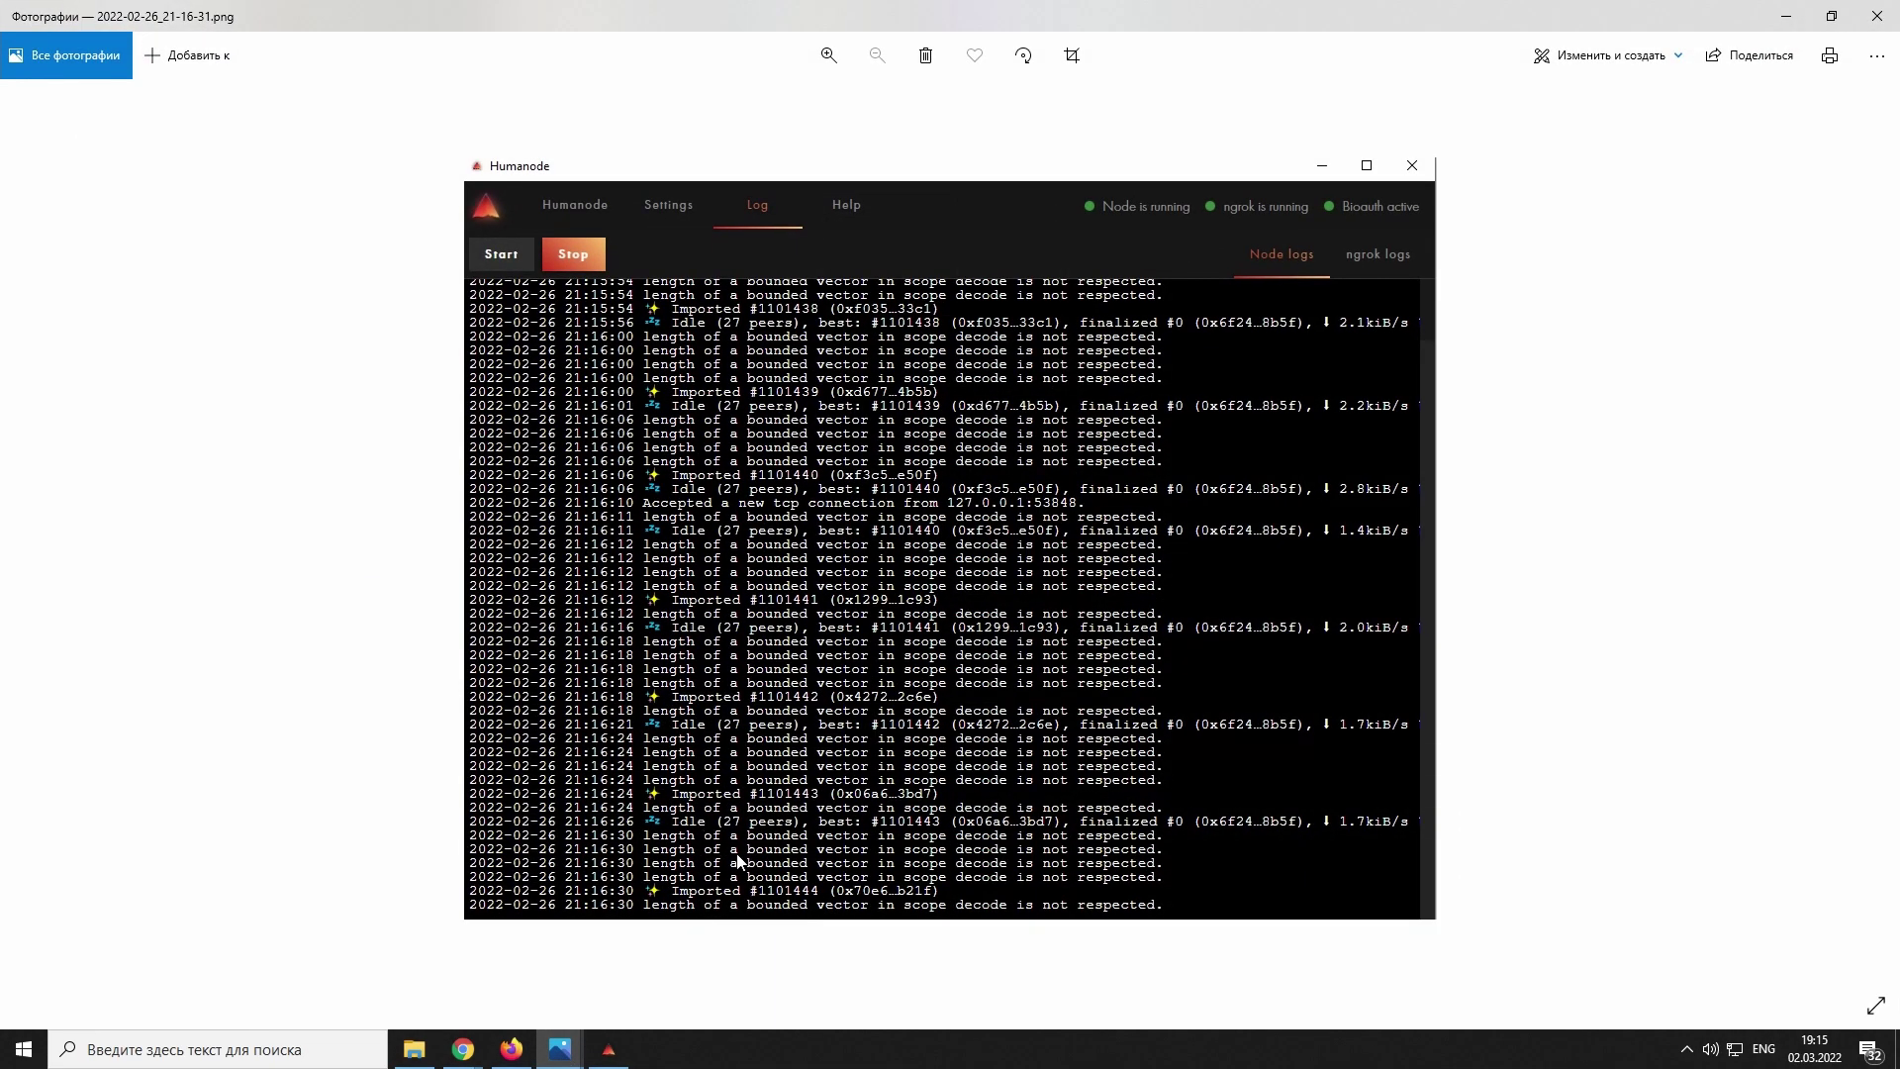
{"action": "left_click", "coordinate": [1786, 16]}
Step: Examine the rest of the Teletype guide down to the useful links and author contacts
{"action": "scroll", "coordinate": [1212, 579], "scroll_direction": "down", "scroll_amount": 5}
{"action": "scroll", "coordinate": [1184, 551], "scroll_direction": "up", "scroll_amount": 10}
{"action": "scroll", "coordinate": [1171, 556], "scroll_direction": "down", "scroll_amount": 18}
{"action": "scroll", "coordinate": [1089, 594], "scroll_direction": "down", "scroll_amount": 10}
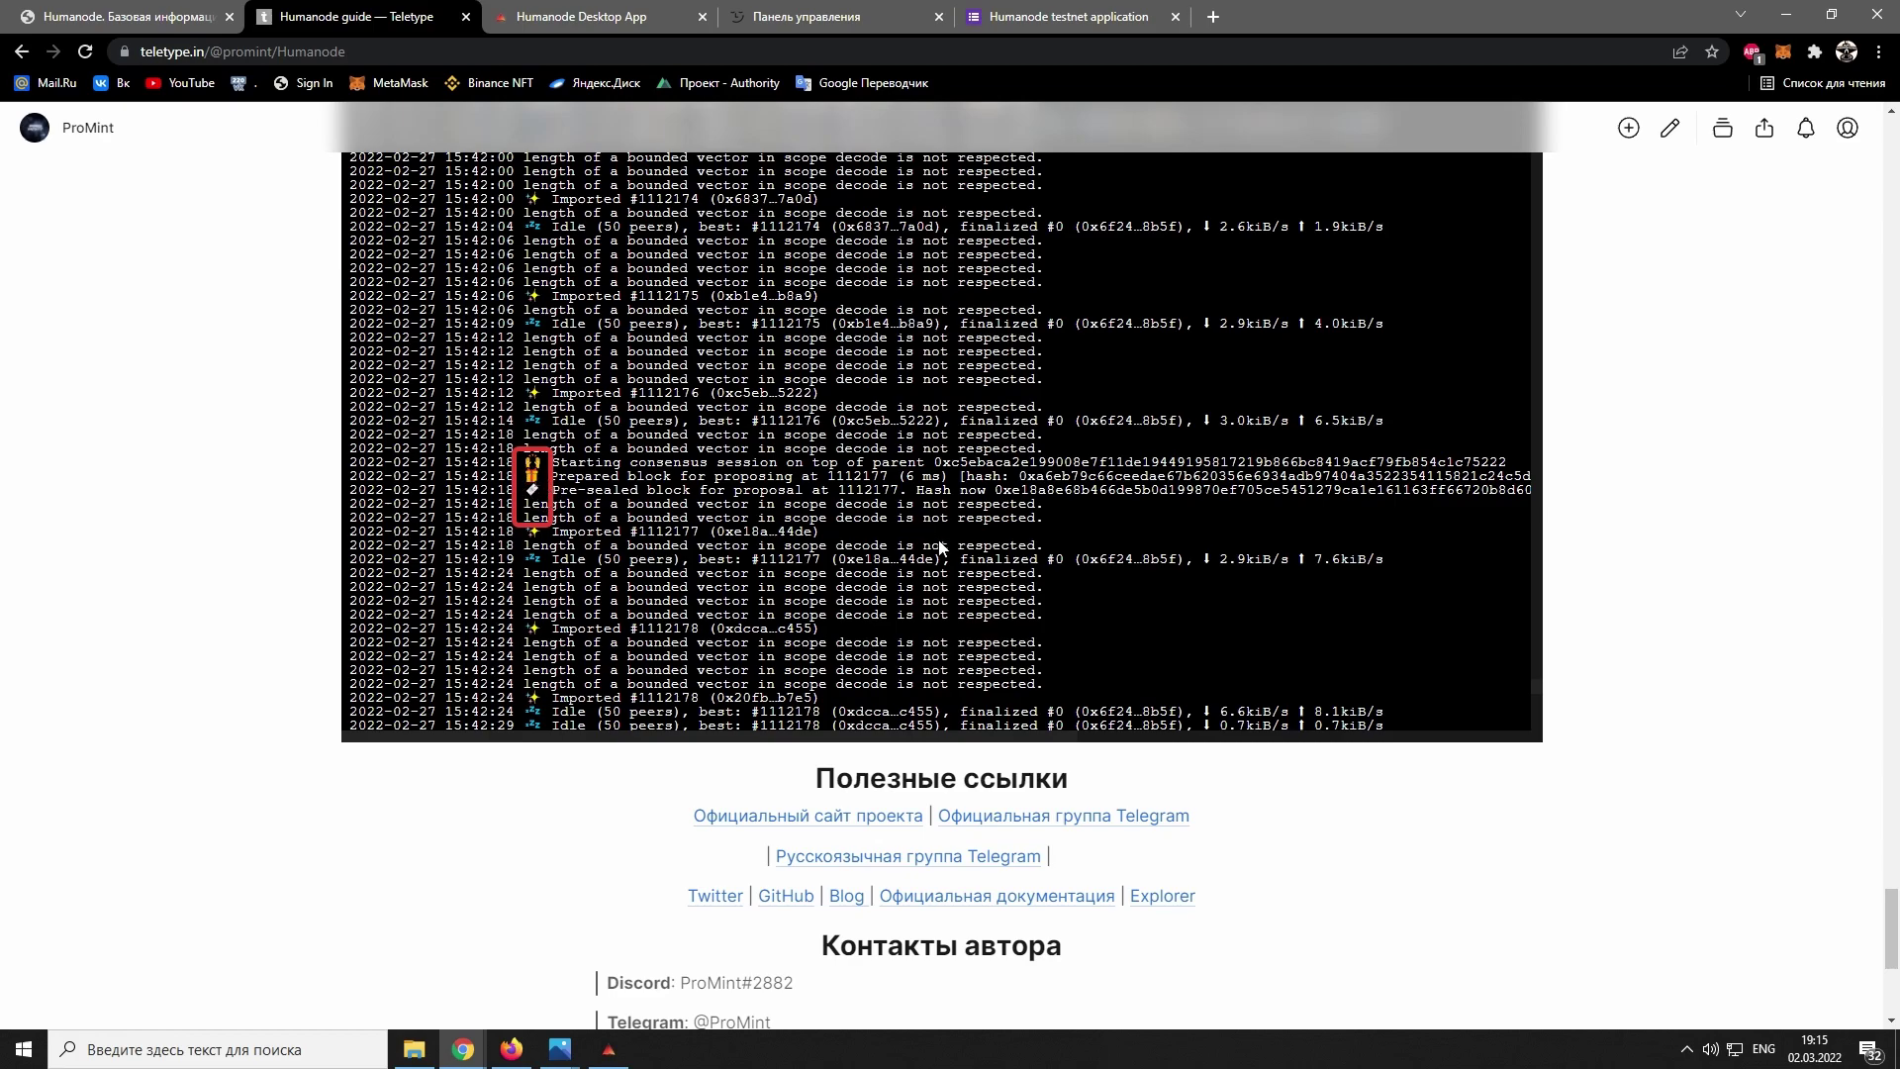
{"action": "scroll", "coordinate": [1072, 587], "scroll_direction": "down", "scroll_amount": 2}
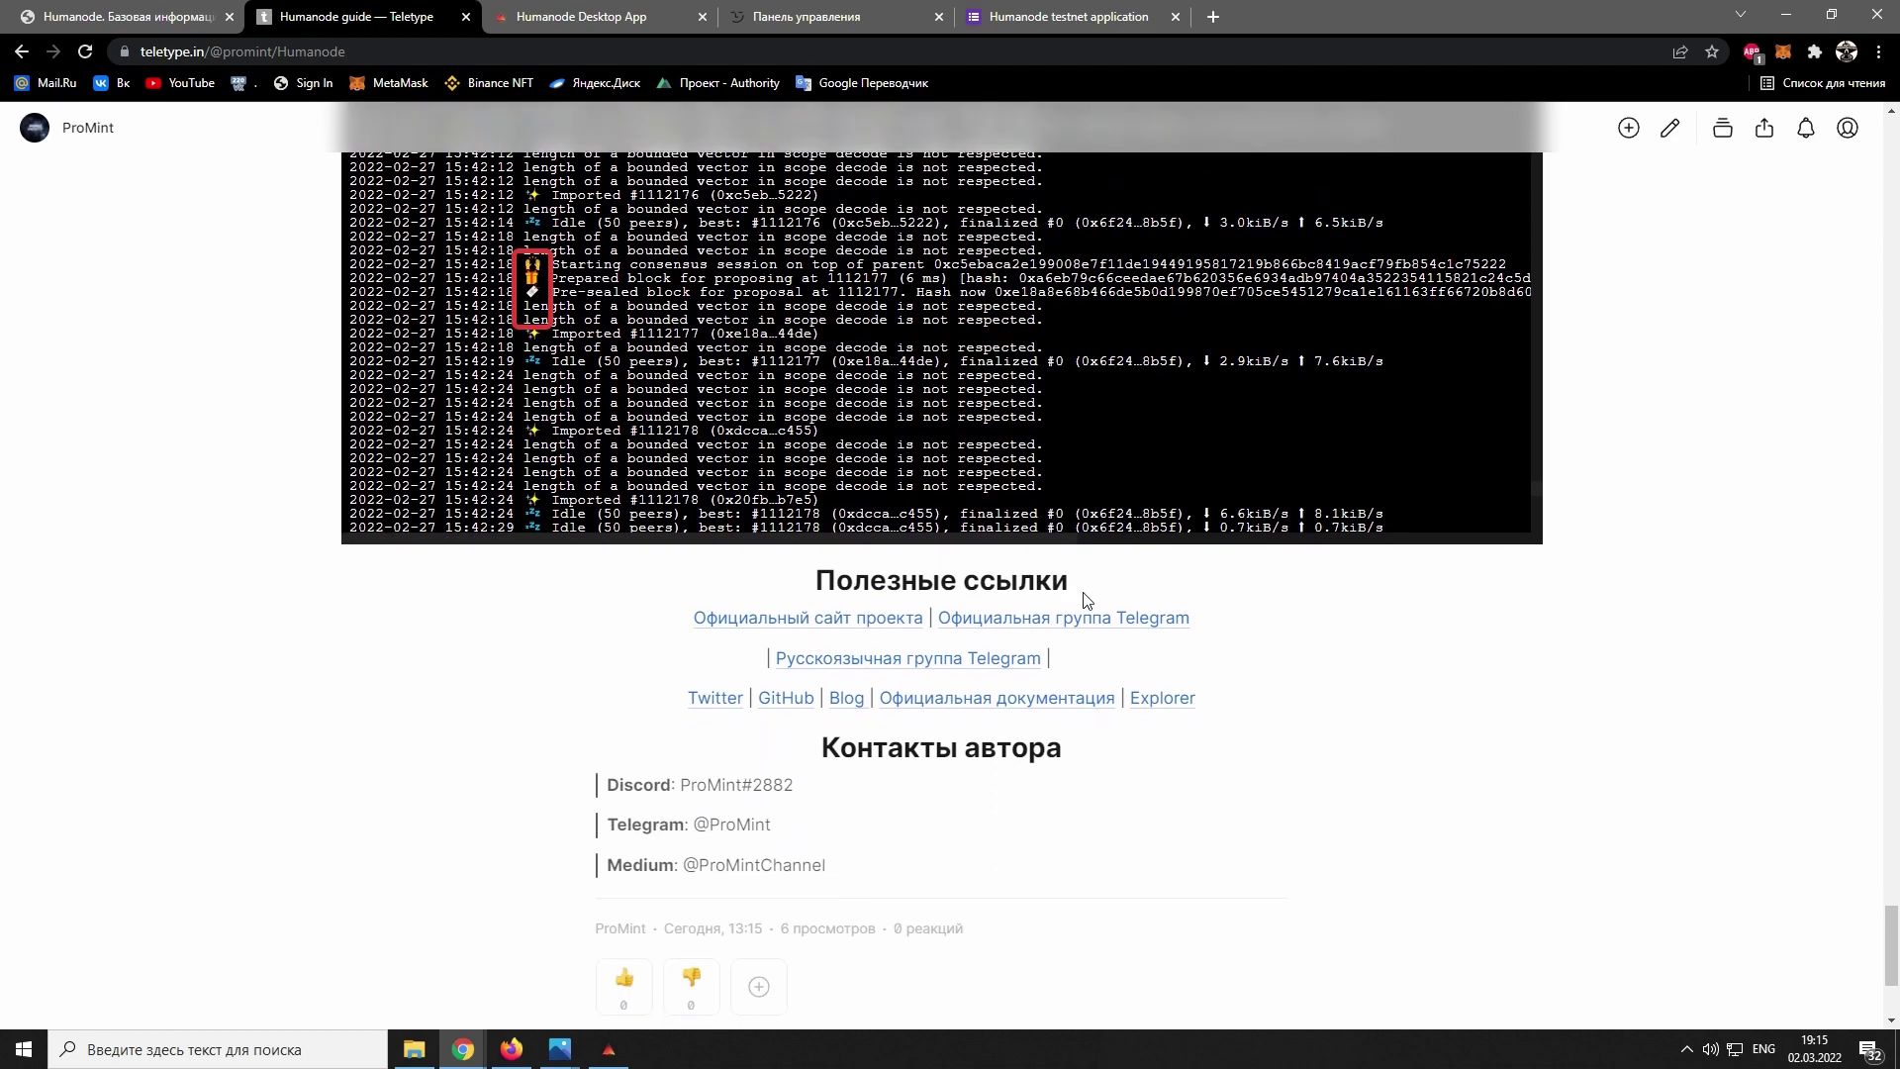